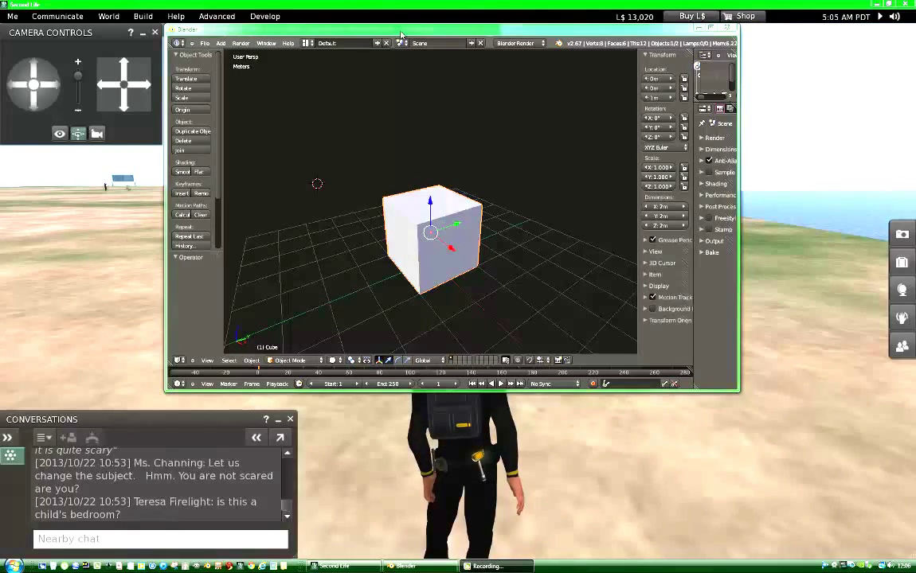
Enter Edit Mode on the cube, select its right face and focus the N-panel X field
mouse_move(403, 35)
left_mouse_down()
mouse_move(440, 84)
mouse_move(423, 90)
mouse_move(454, 107)
mouse_move(398, 26)
left_mouse_up()
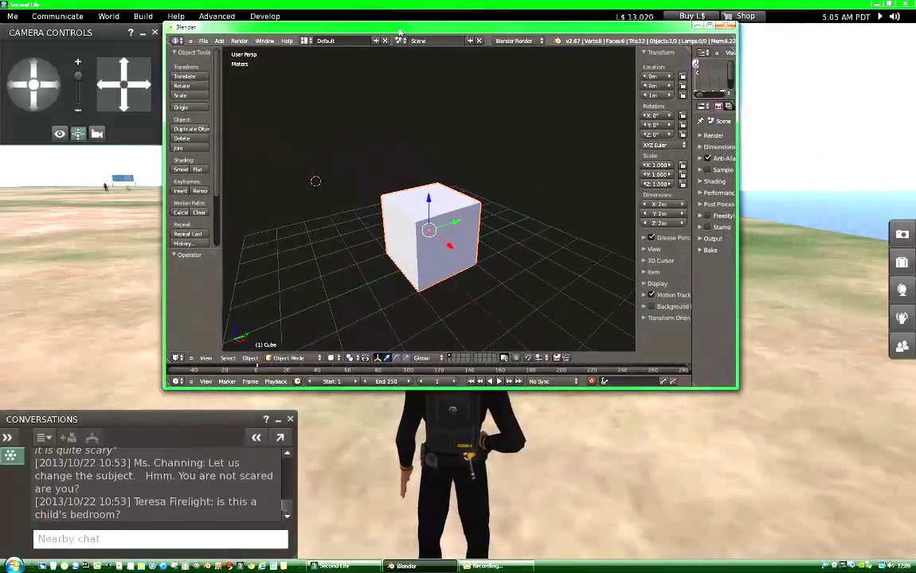
middle_click_drag(323, 227, 387, 215)
scroll(391, 219, "down", 3)
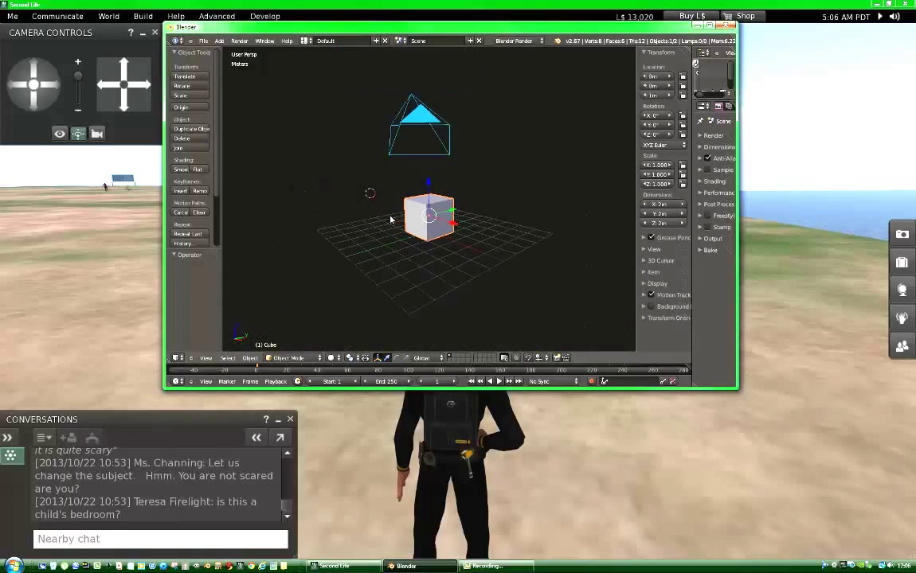
middle_click_drag(447, 249, 467, 264)
scroll(478, 231, "up", 4)
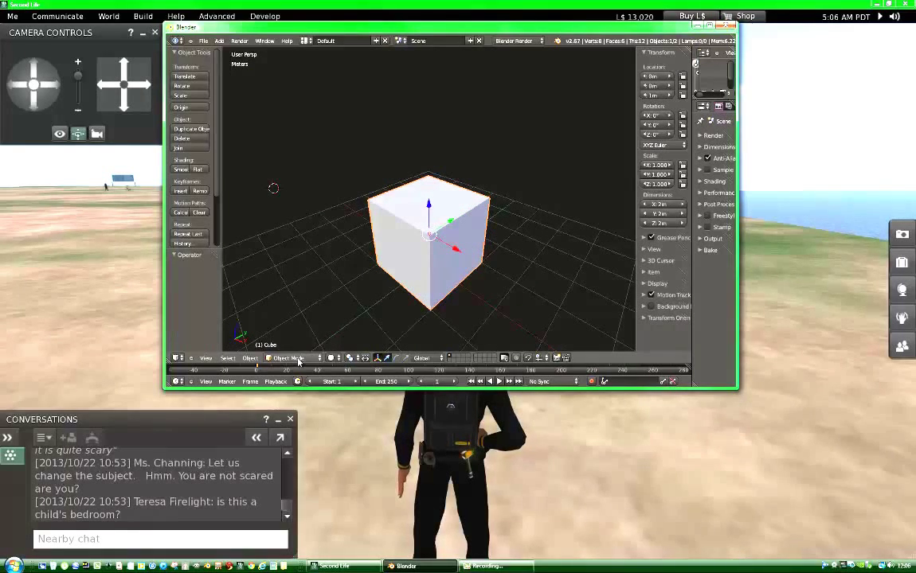
key("Tab")
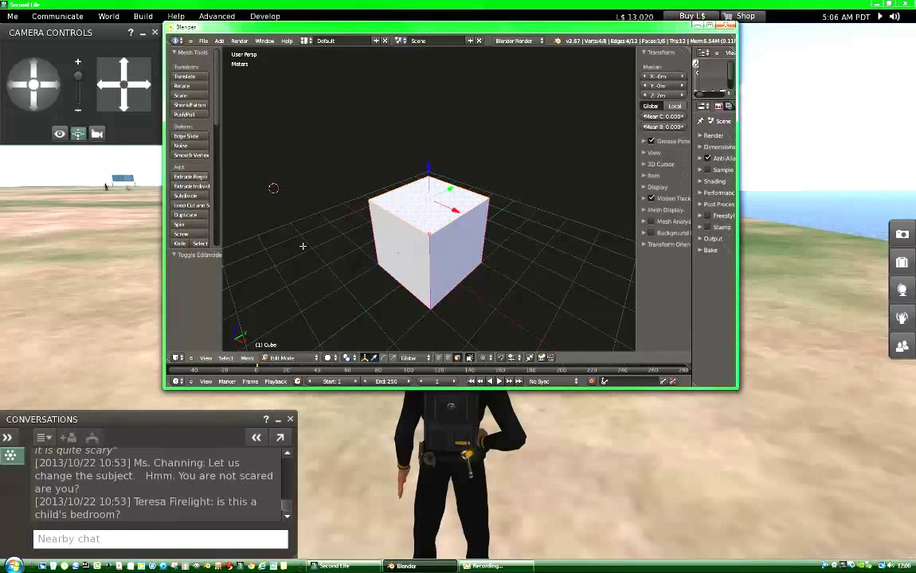
right_click(459, 246)
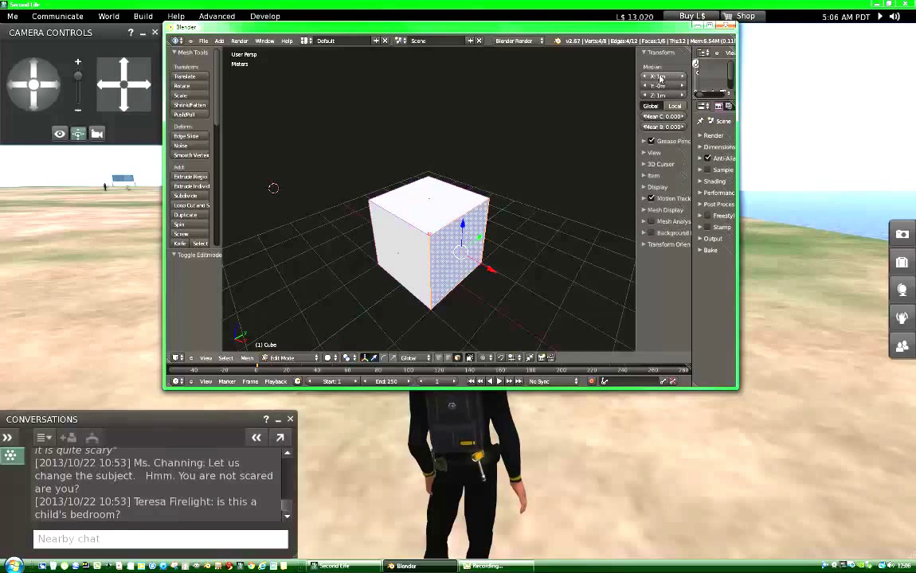
left_click(661, 78)
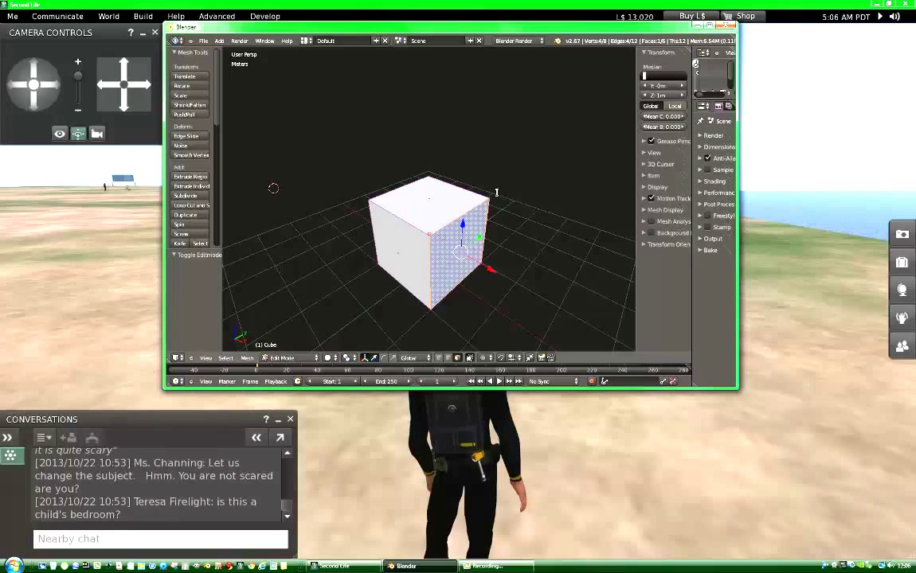
Set the right face's X to 0 m and the left face's X to -10 cm
type("0")
key("Return")
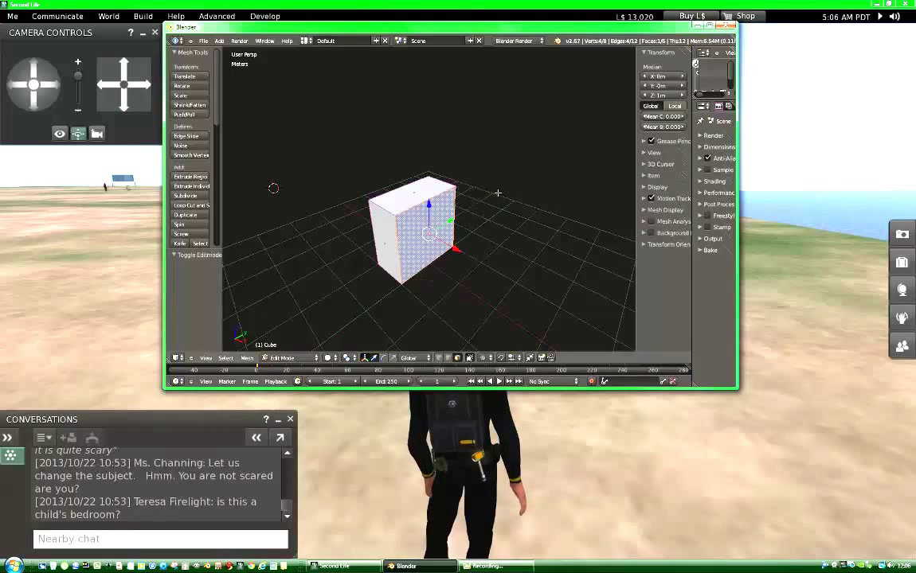
middle_click_drag(475, 304, 566, 263)
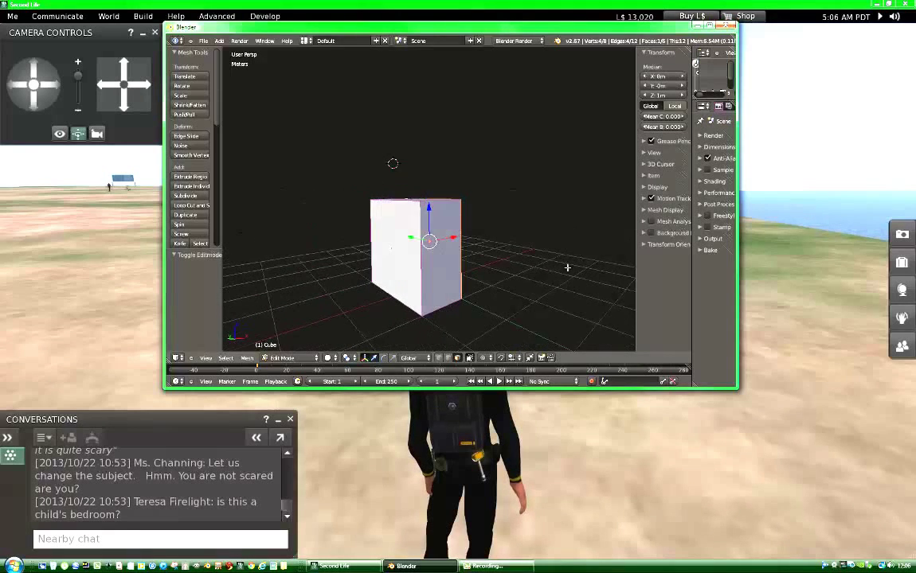
right_click(395, 250)
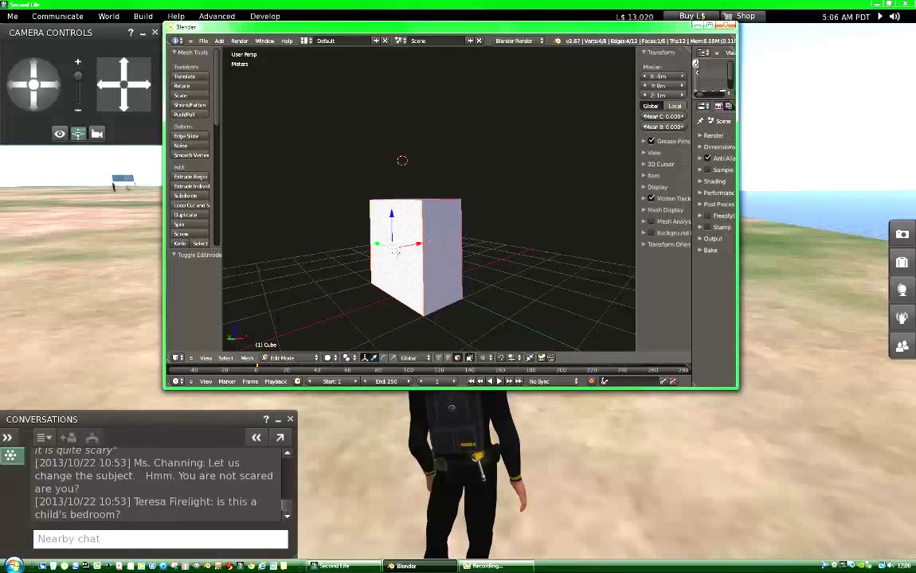
left_click(661, 75)
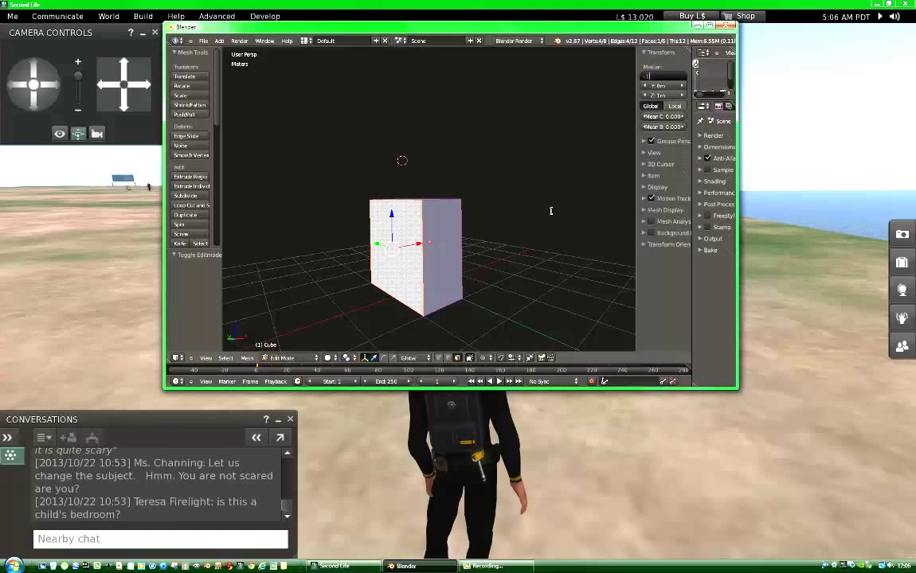
key("Return")
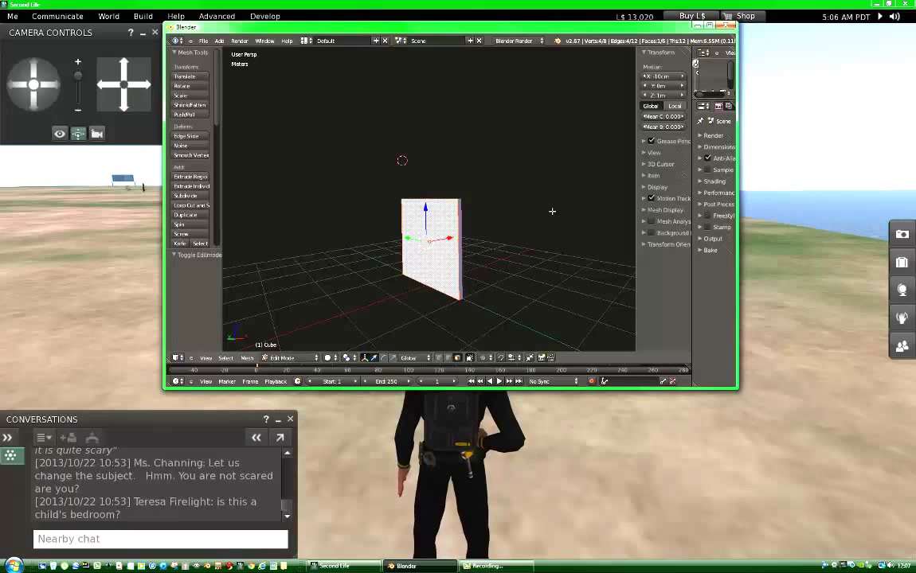
Select all of the slab's geometry and orbit and zoom to face it head-on
key("a")
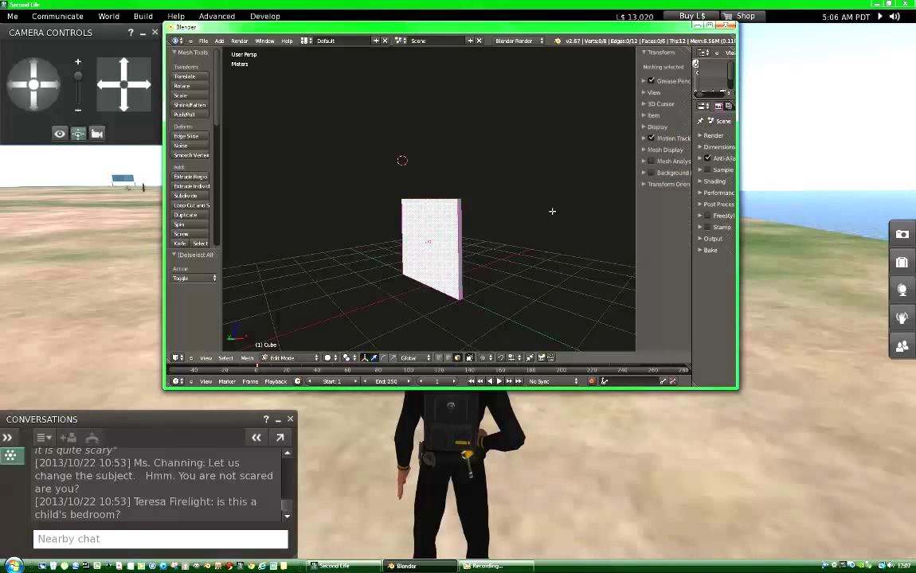
middle_click_drag(503, 228, 466, 260)
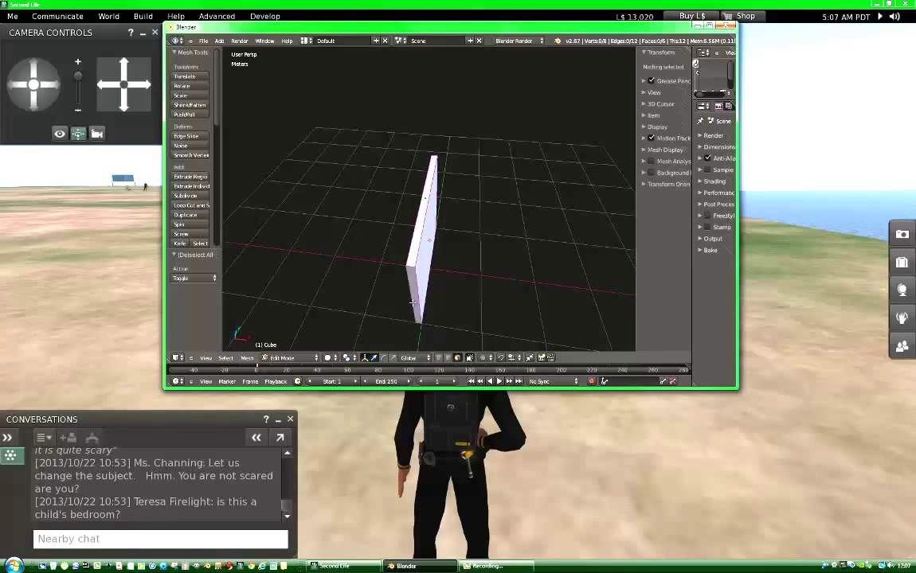
key("a")
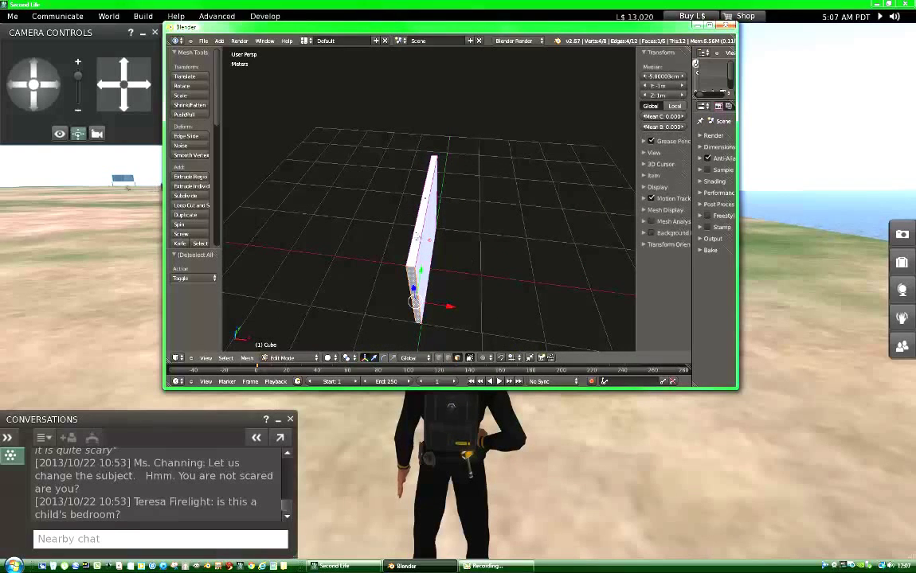
middle_click_drag(505, 260, 482, 268)
key("ctrl+z")
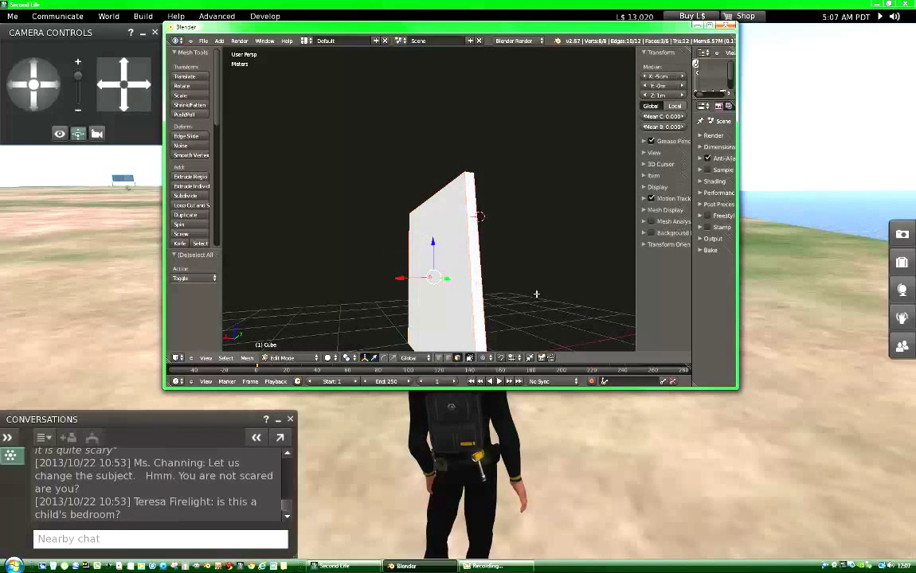
middle_click_drag(540, 274, 545, 252)
scroll(525, 249, "up", 2)
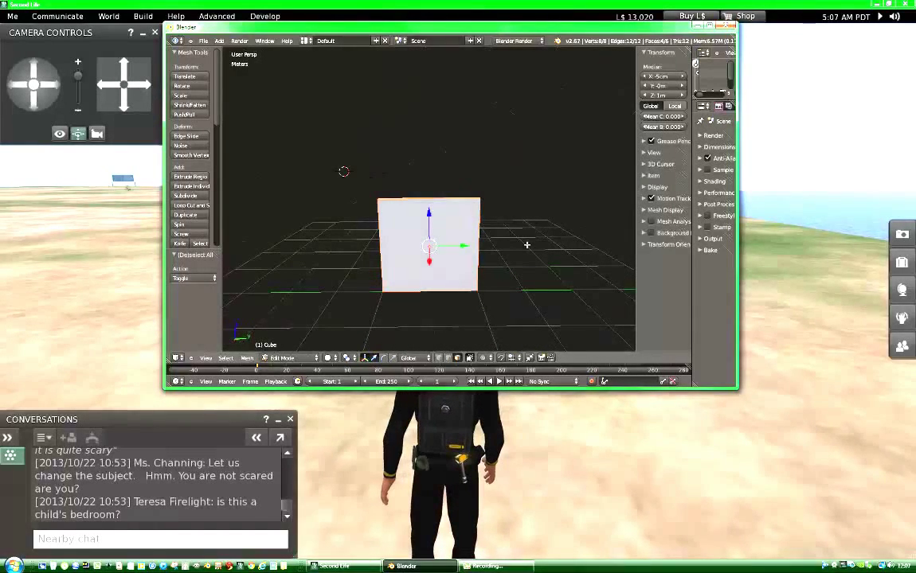
Extrude the slab's face and scale it up by about 1.182 to form an outer rim
key("e")
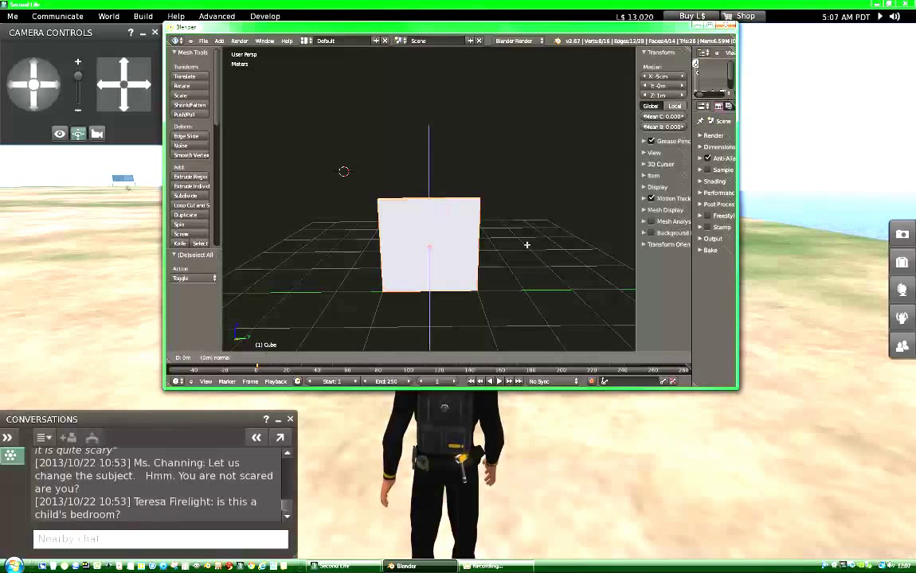
key("z")
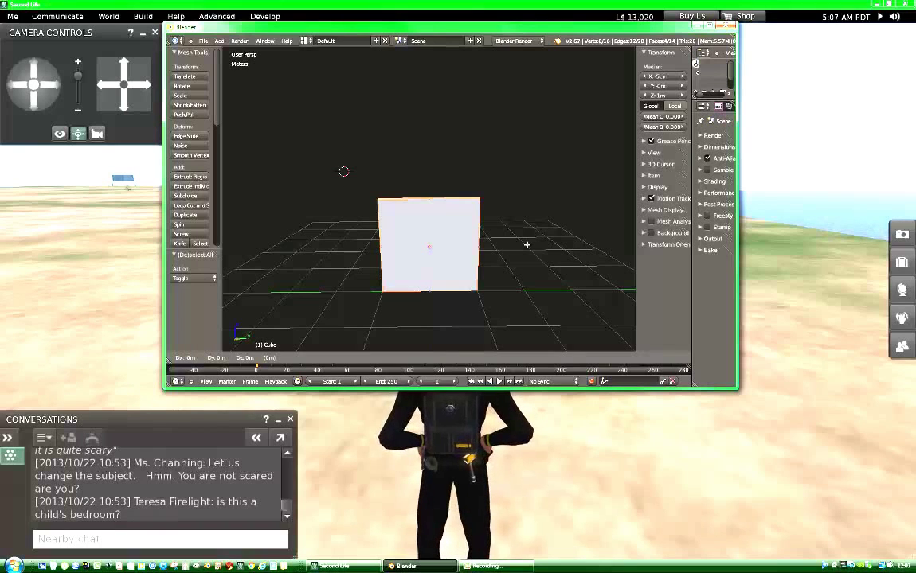
key("shift+z")
key("z")
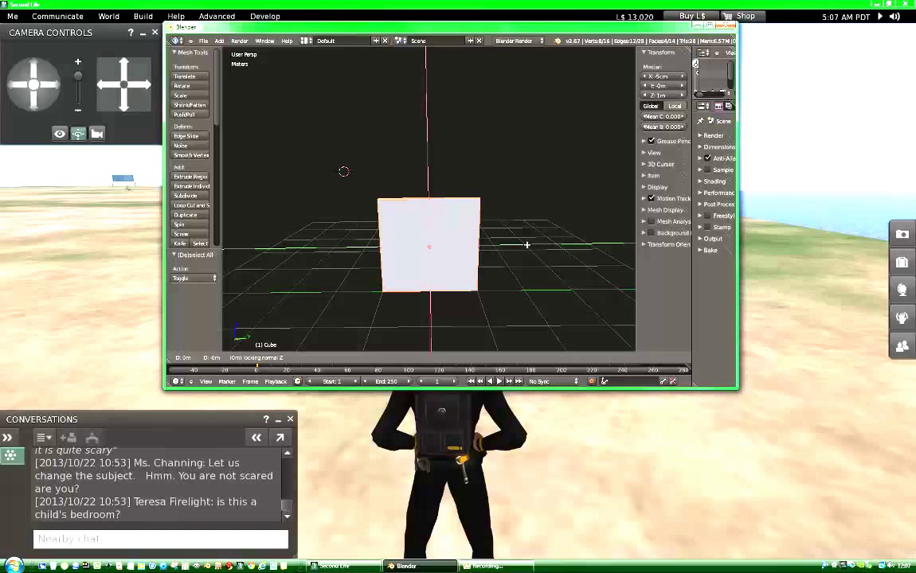
key("s")
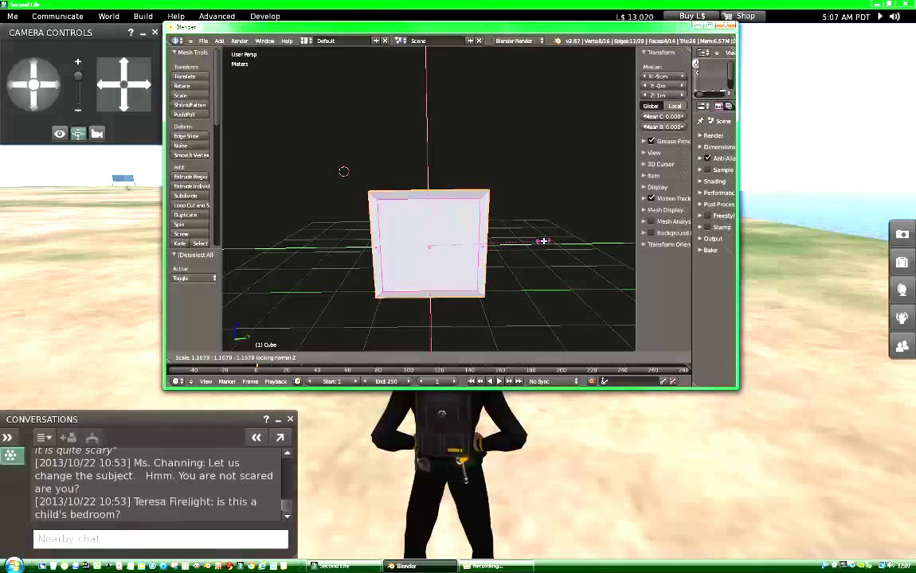
left_click(543, 242)
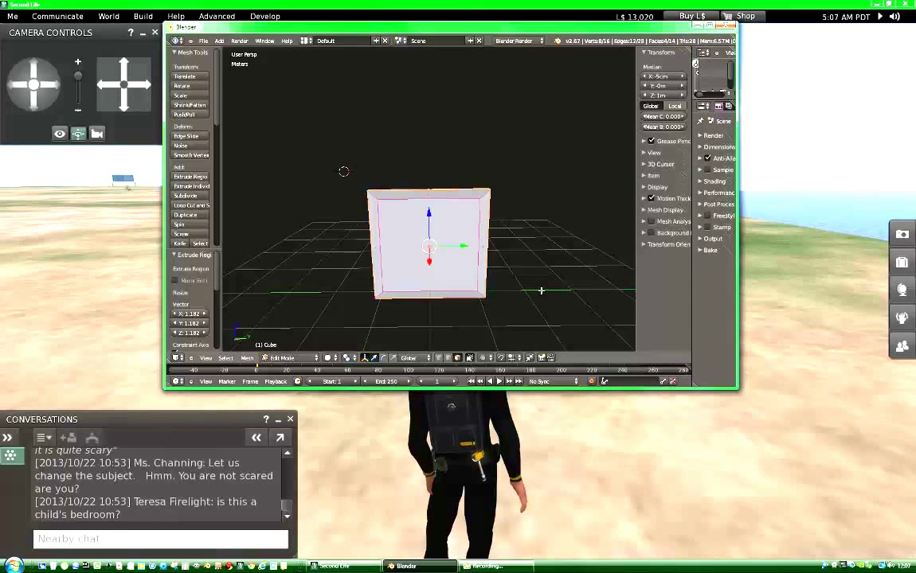
key("a")
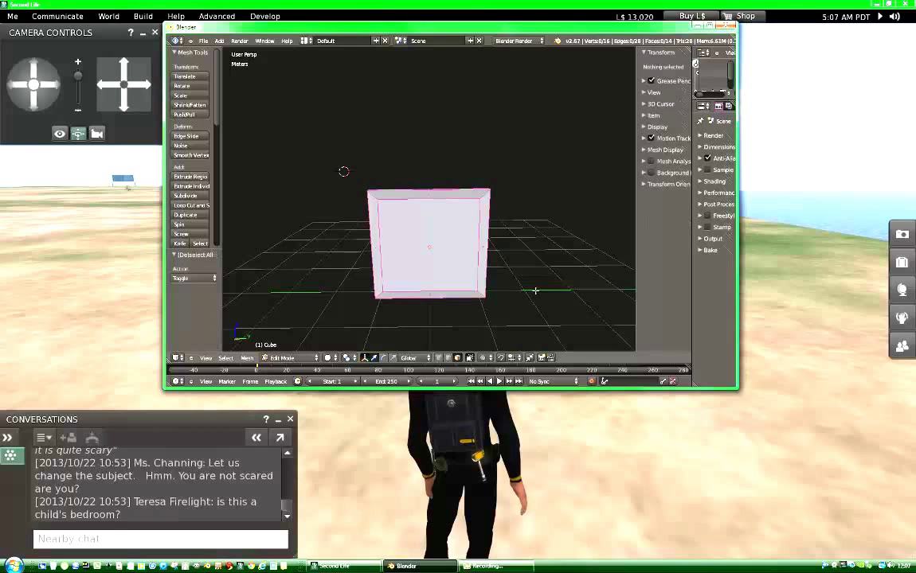
In edge select mode, pick the four inner edges and raise their Median X to 10.01 cm
left_click(448, 359)
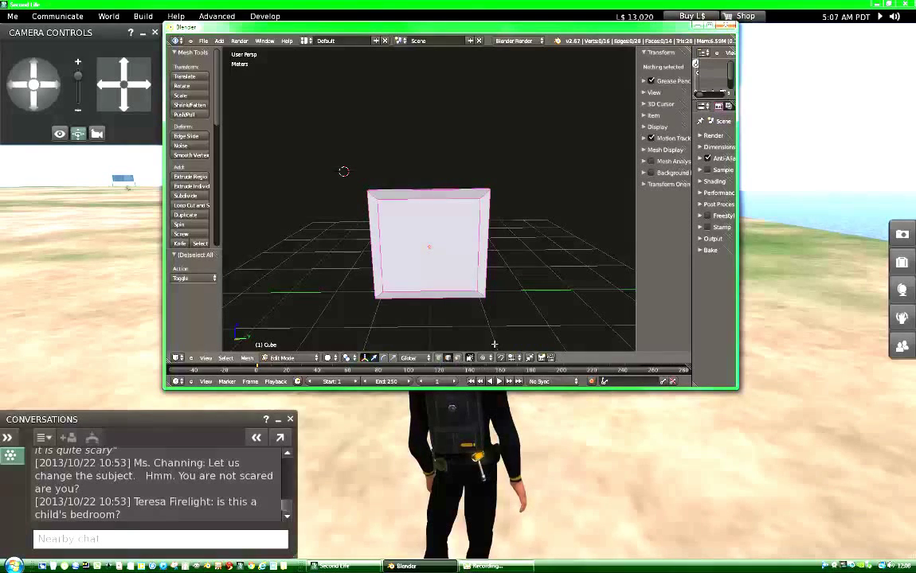
scroll(536, 297, "up", 1)
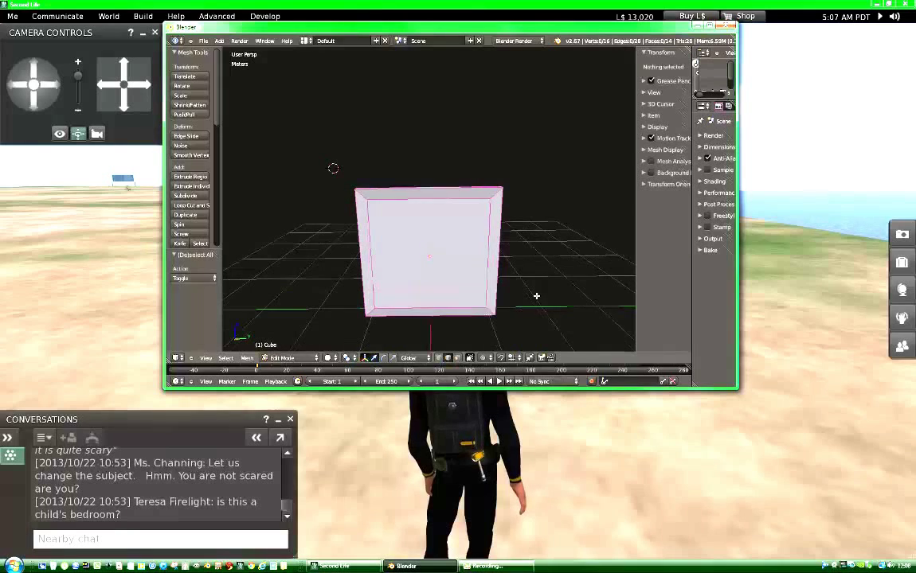
right_click(494, 292)
right_click(433, 189, "shift")
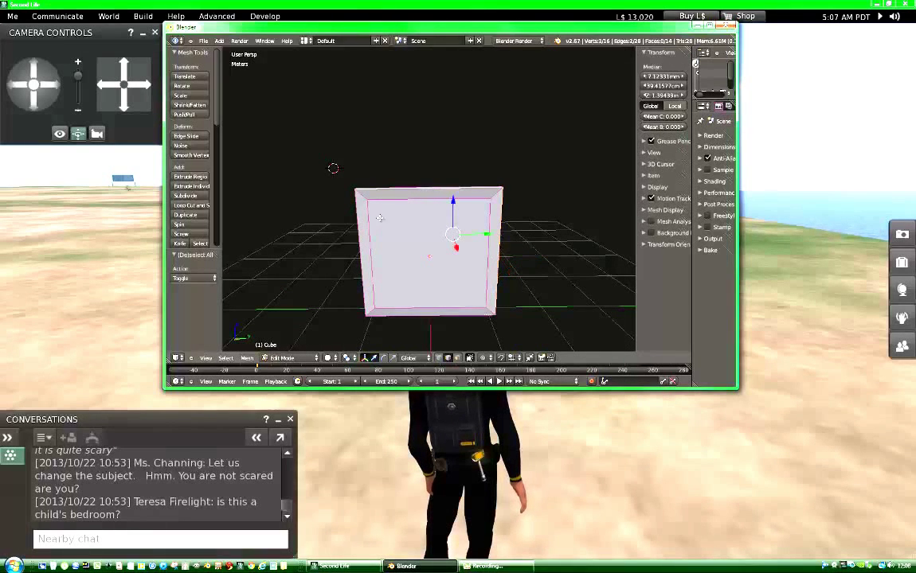
right_click(368, 255, "shift")
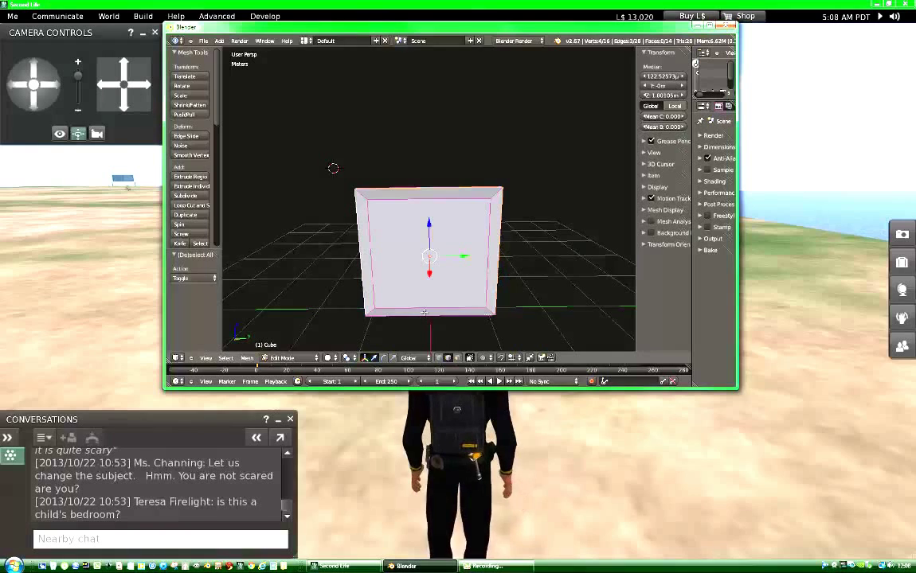
right_click(425, 312, "shift")
mouse_move(552, 286)
middle_mouse_down()
mouse_move(497, 300)
mouse_move(475, 291)
mouse_move(539, 279)
middle_mouse_up()
scroll(549, 272, "down", 3)
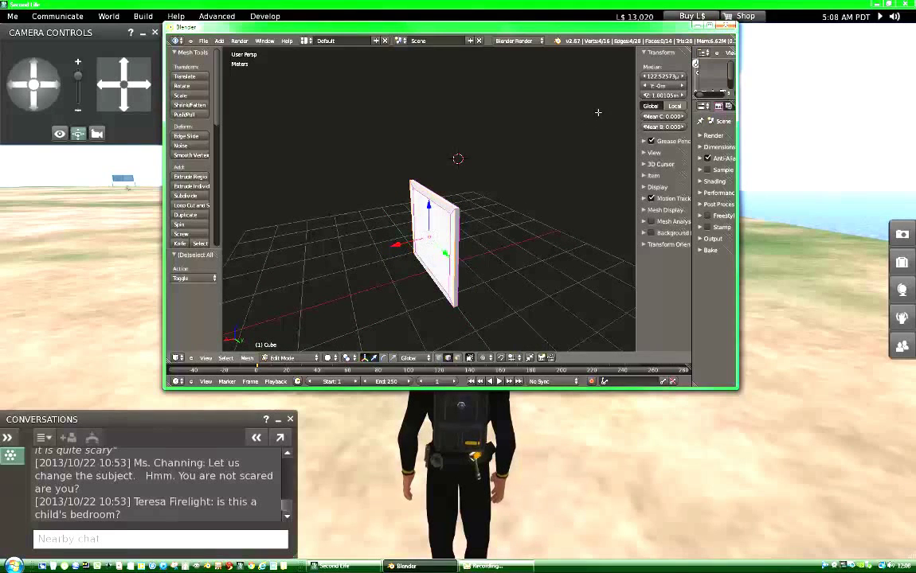
left_click_drag(628, 138, 574, 137)
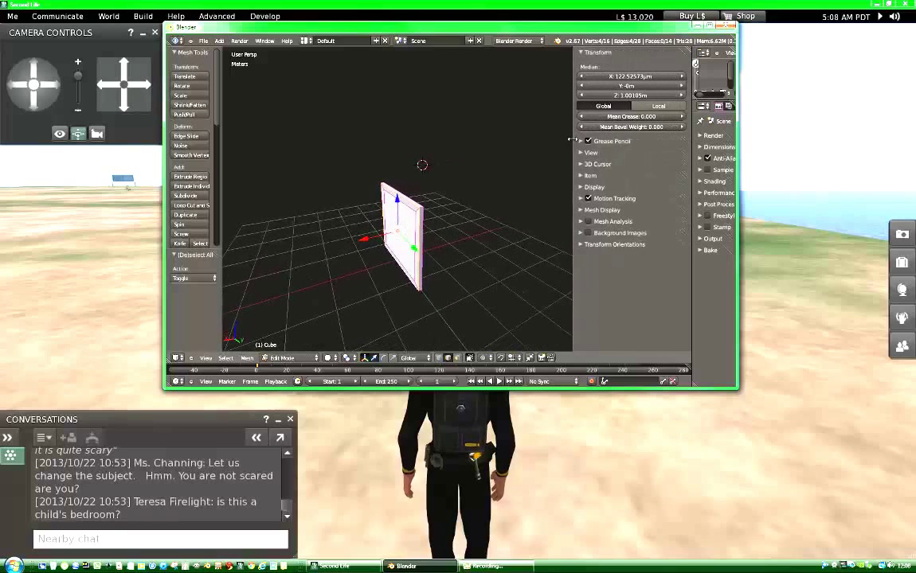
left_click(682, 77)
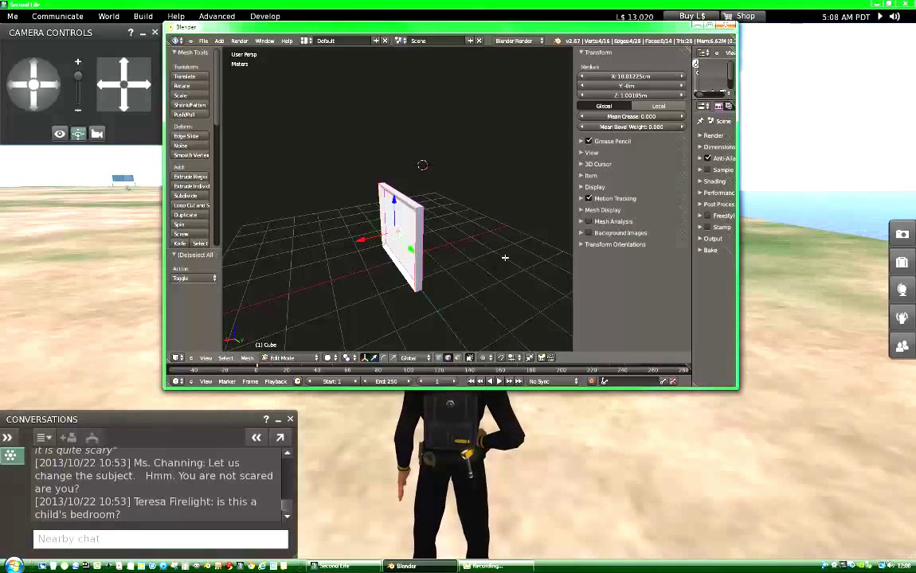
Select the panel's left edge and move its Median X from -10 cm to -20 cm
key("a")
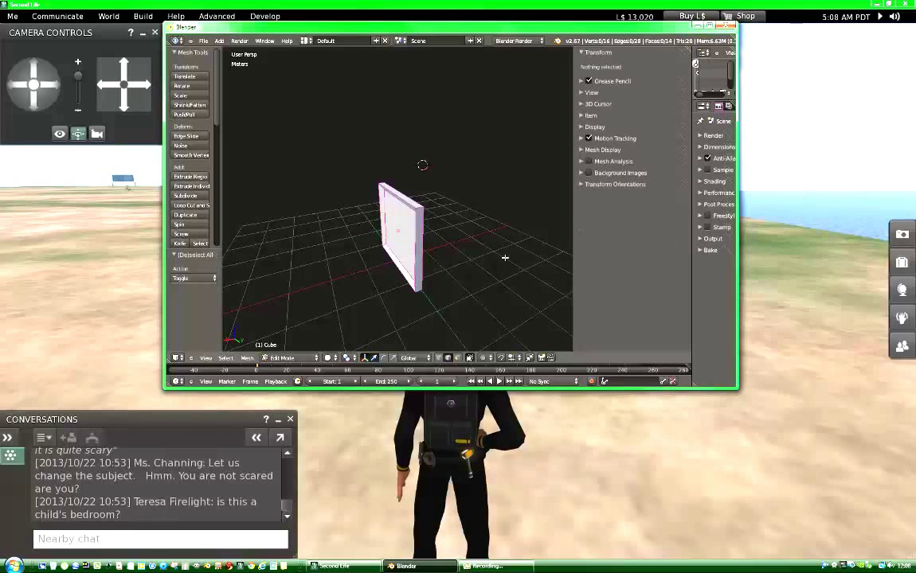
middle_click_drag(499, 252, 456, 291)
right_click(400, 291)
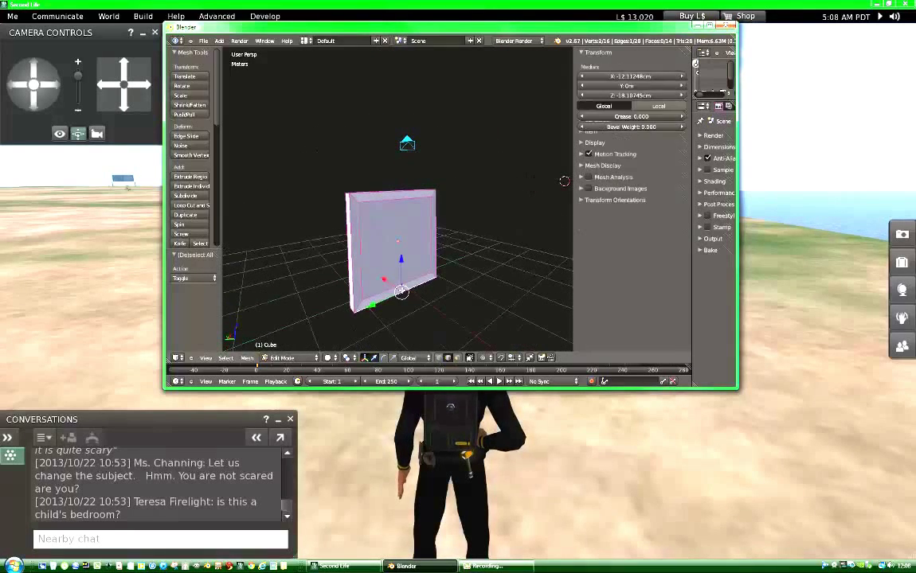
right_click(410, 208, "shift")
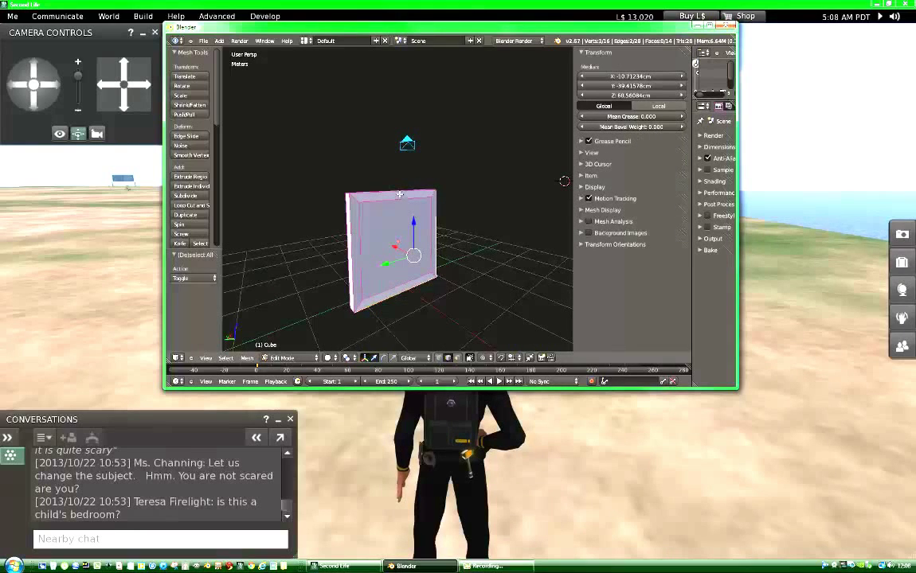
right_click(358, 226, "shift")
right_click(351, 236, "shift")
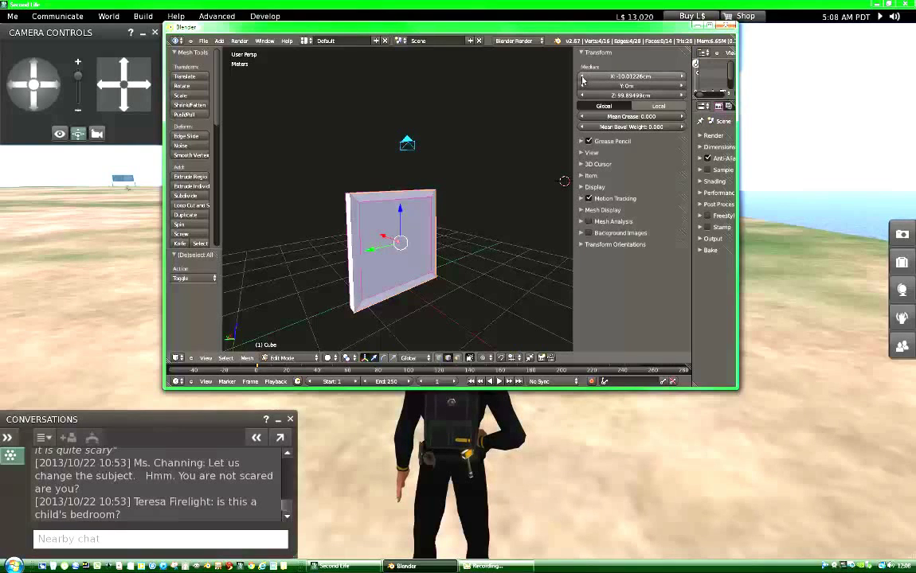
left_click(582, 76)
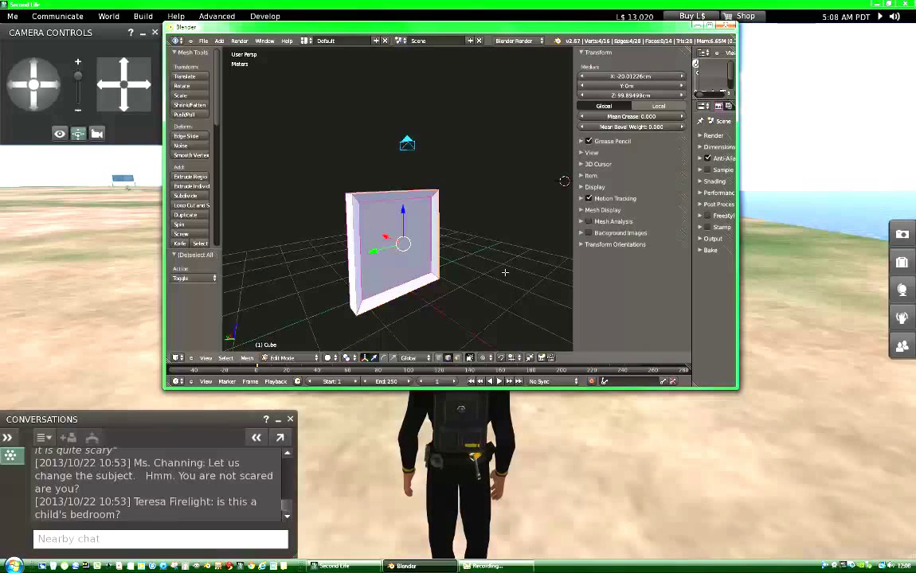
Deselect everything and make the panel's hidden vertices visible and selectable
key("a")
middle_click_drag(505, 273, 382, 254)
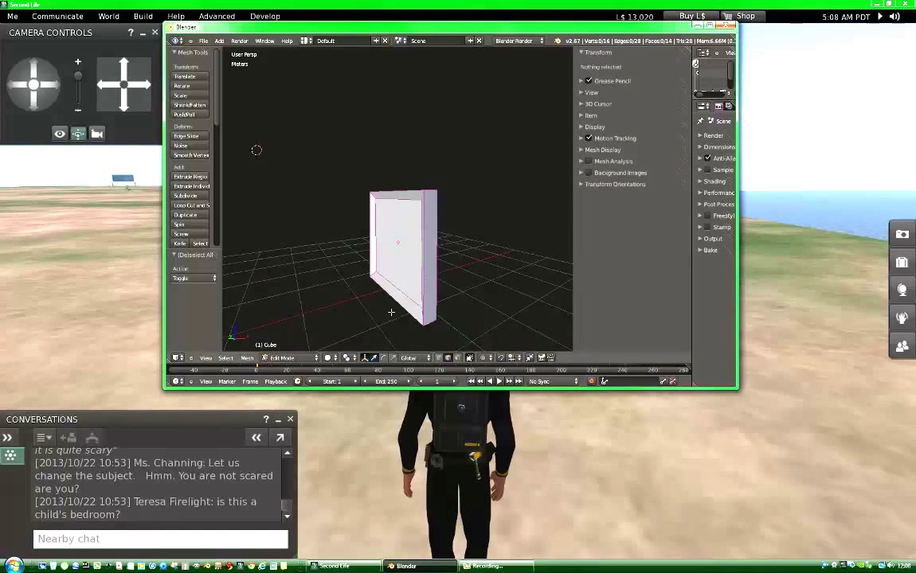
left_click(457, 358)
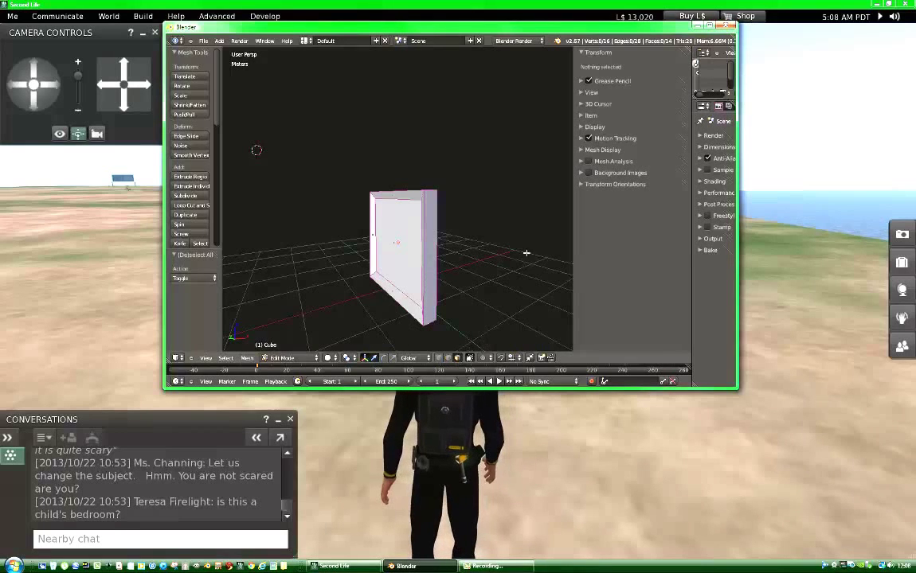
Select the panel's four outer side faces
right_click(387, 239)
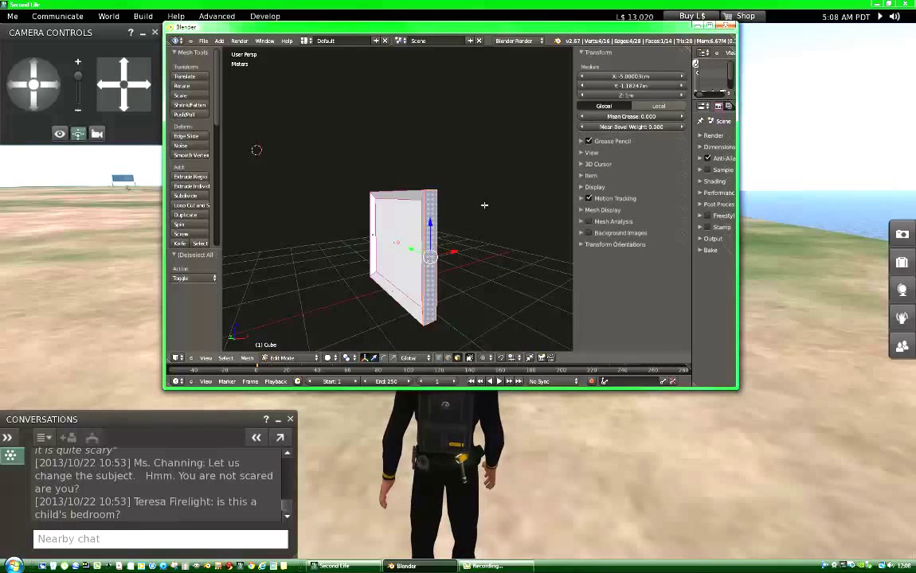
middle_click_drag(485, 205, 485, 237)
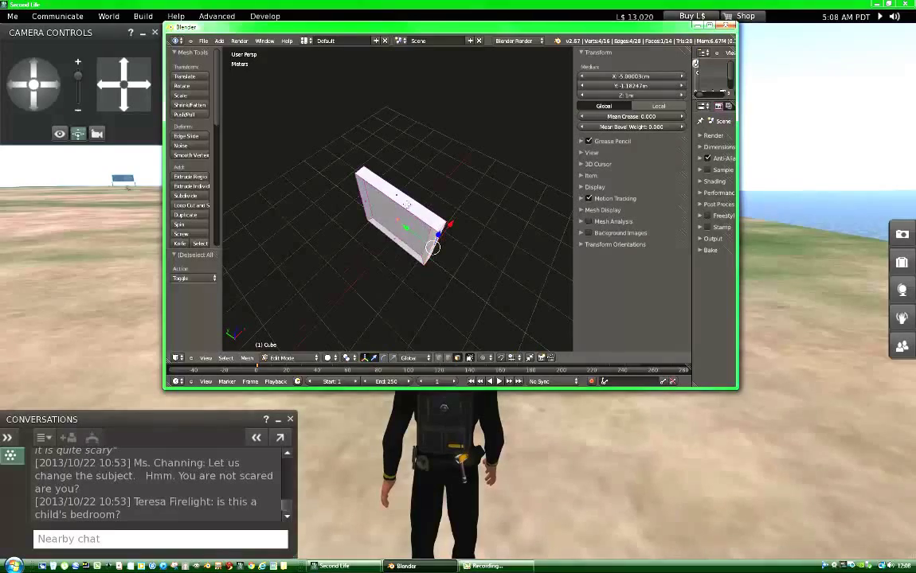
right_click(396, 195, "shift")
middle_click_drag(396, 195, 316, 289)
right_click(381, 289, "shift")
right_click(416, 217, "shift")
scroll(488, 252, "up", 3)
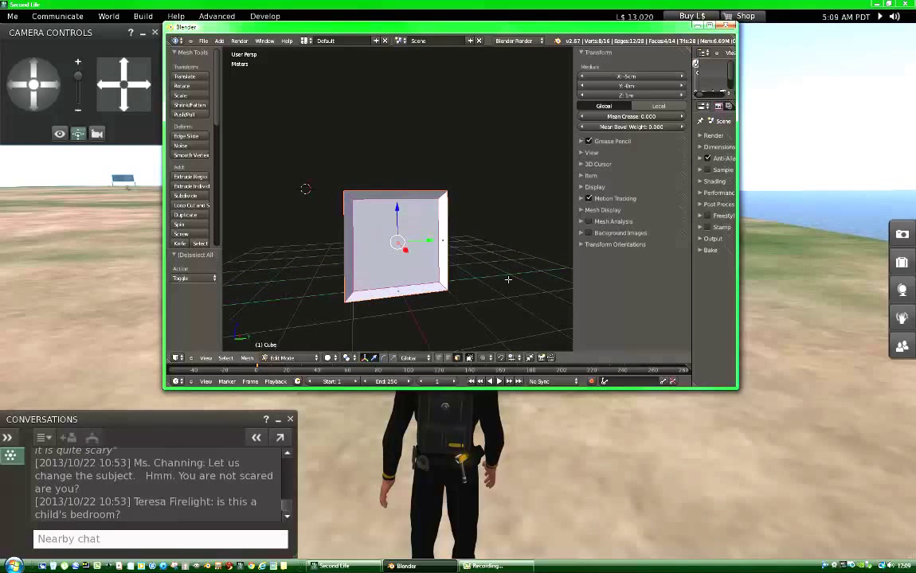
Extrude the selected side faces and scale the new rim up about 1.35 times
key("e")
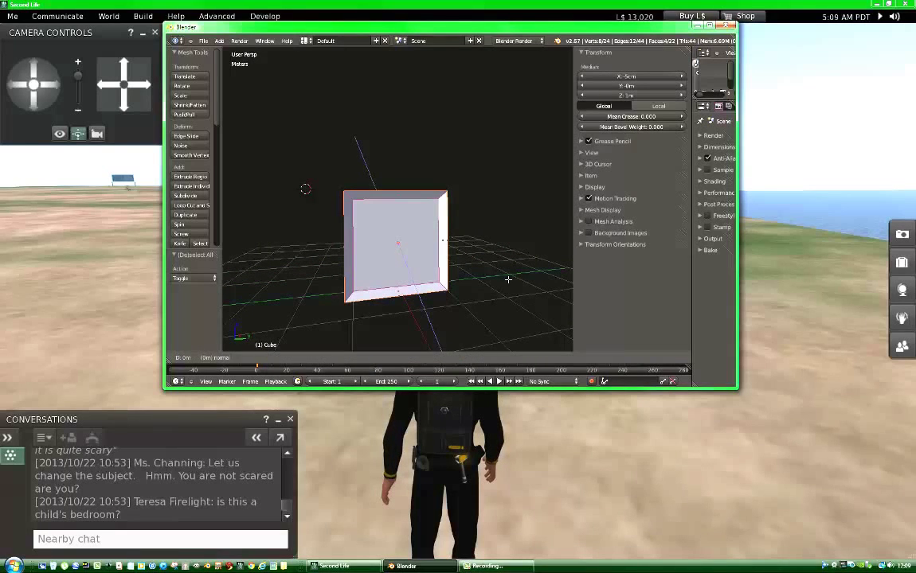
key("z")
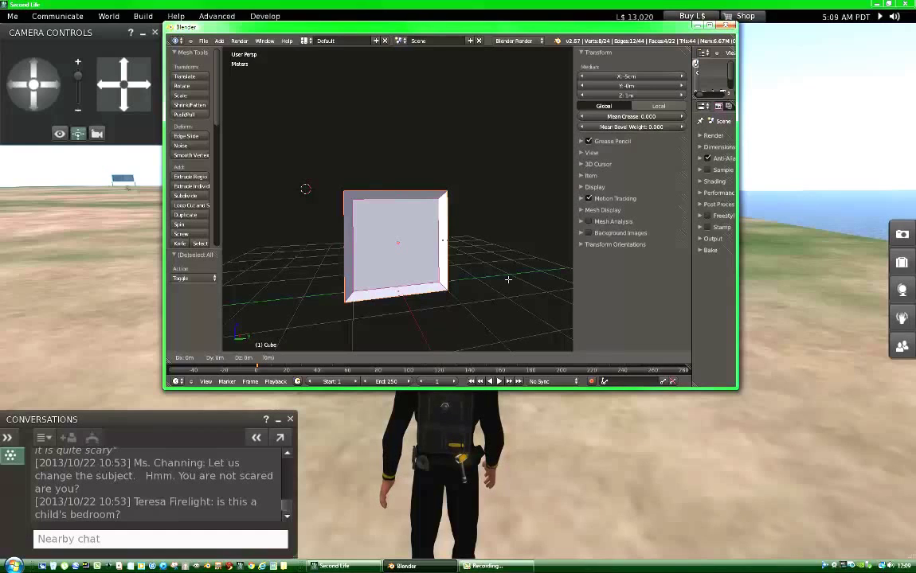
key("shift+z")
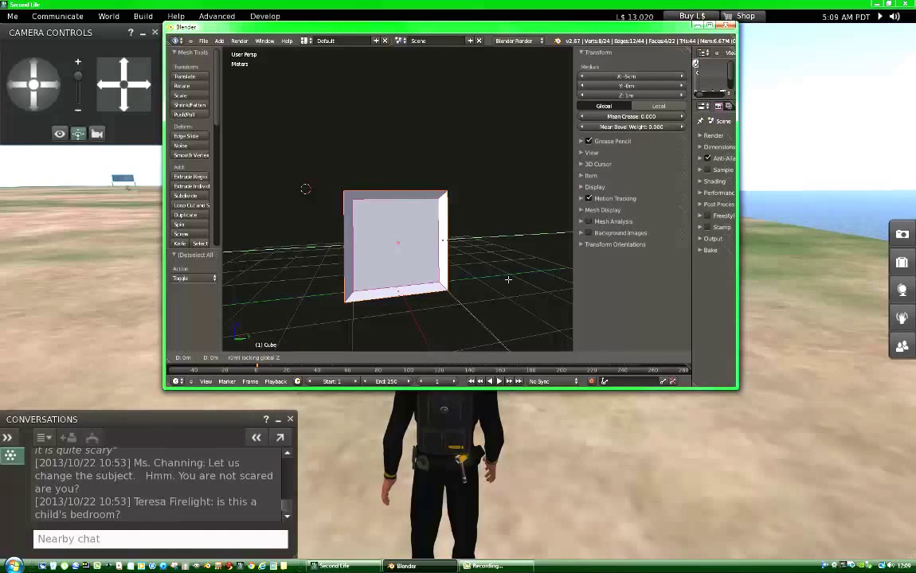
key("shift+z")
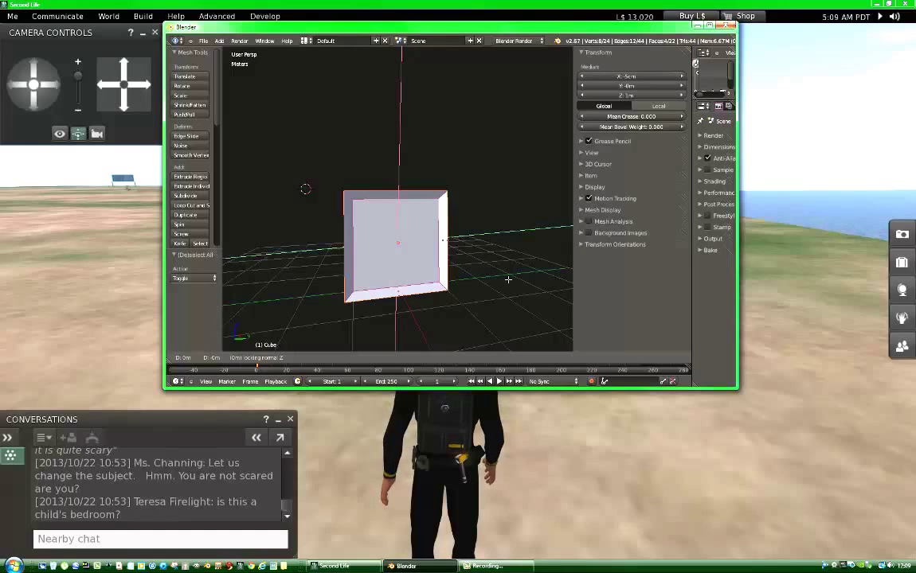
key("s")
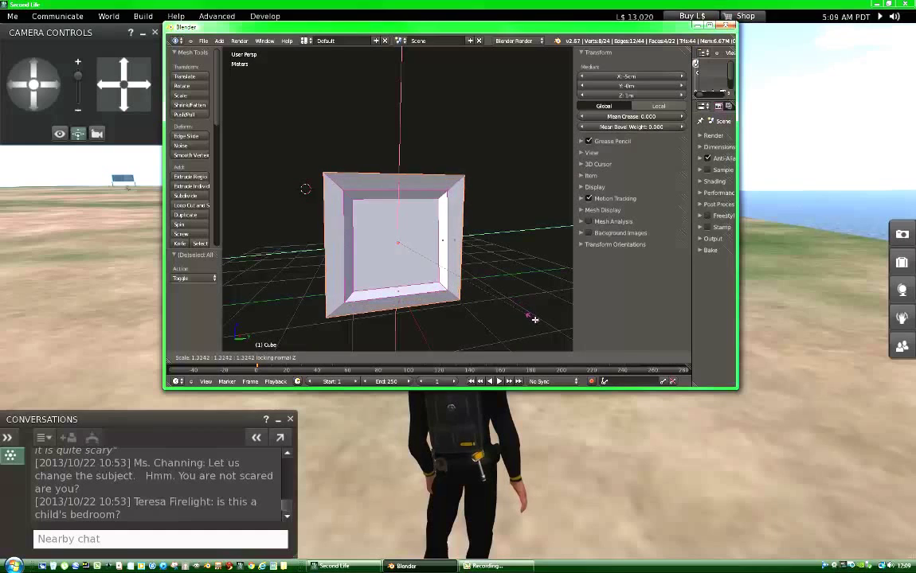
left_click(535, 316)
middle_click_drag(504, 239, 491, 280)
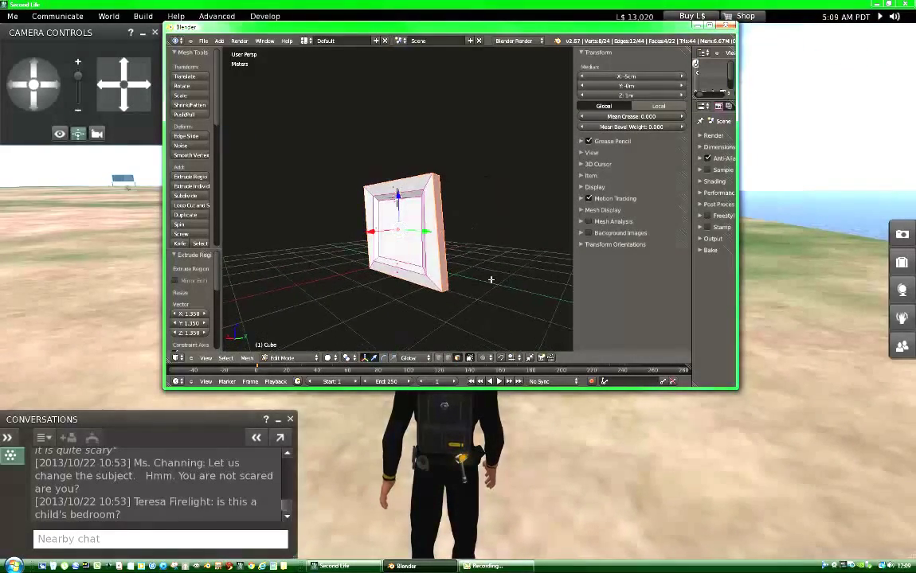
Undo the rim extrusion and redo it with the outer faces scaled about 1.277 times
key("ctrl+z")
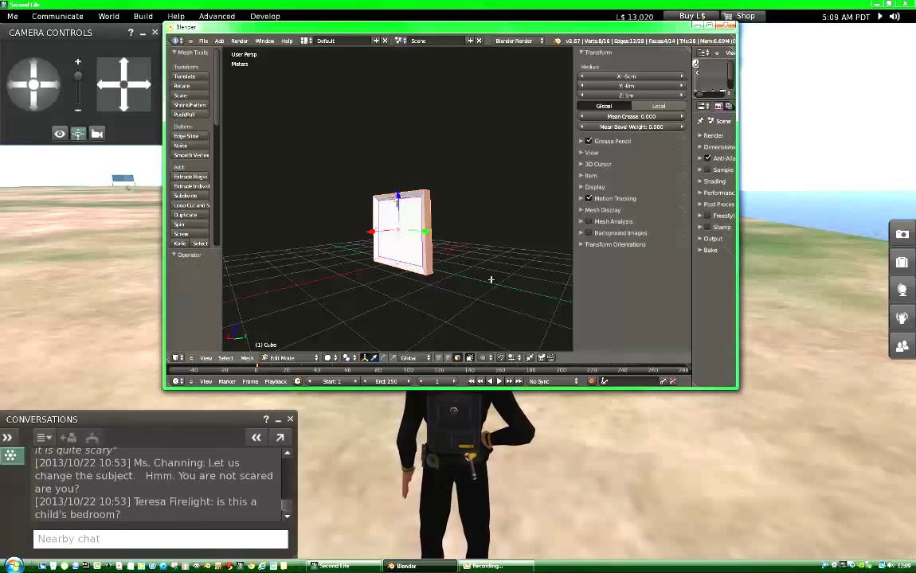
key("e")
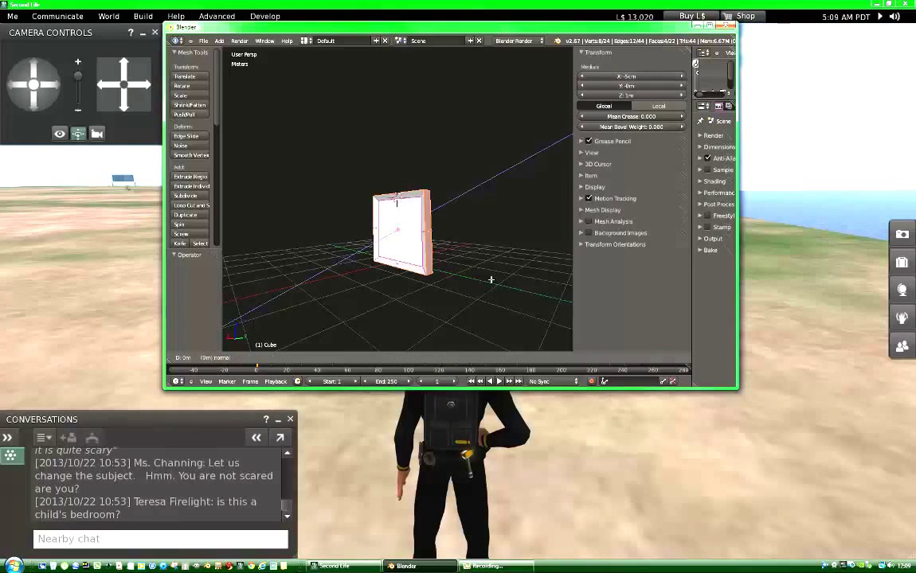
key("z")
key("shift+z")
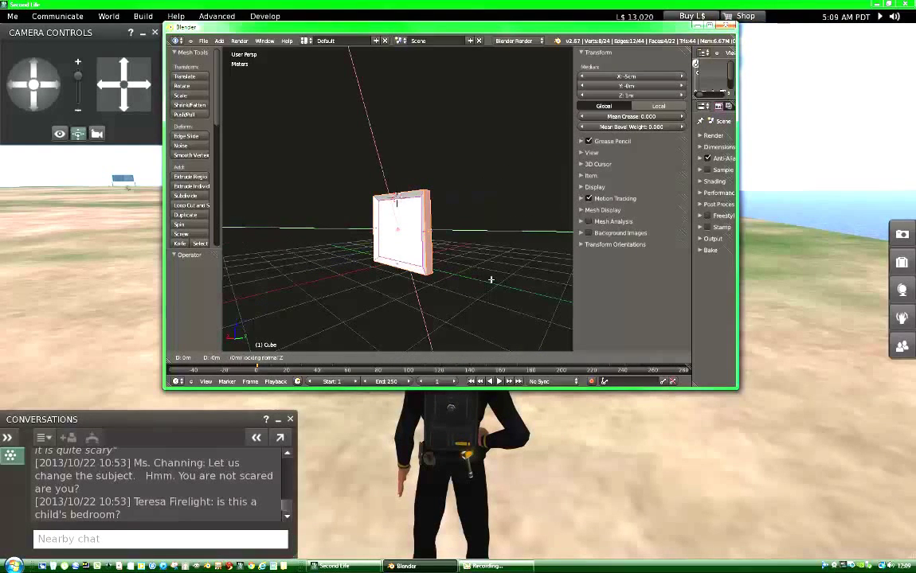
key("shift+z")
key("shift+z")
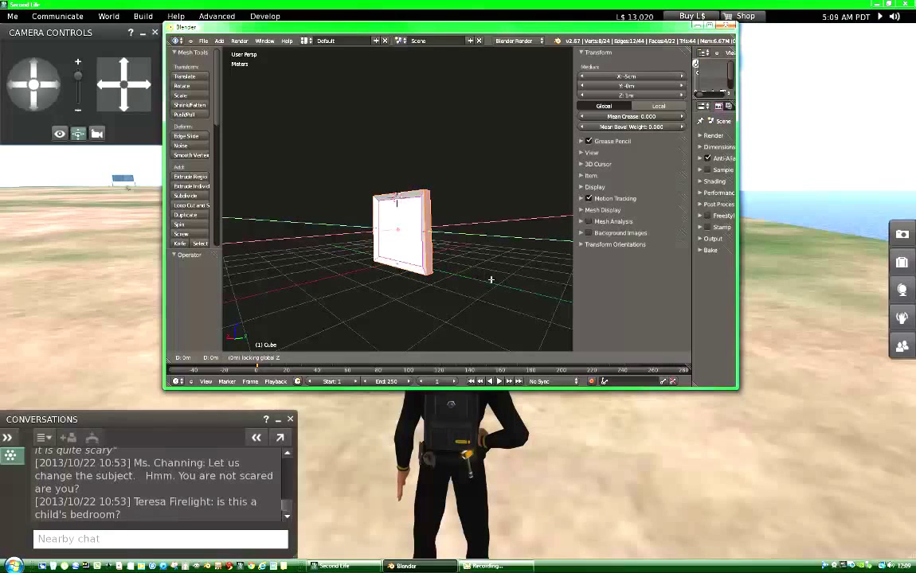
key("shift+z")
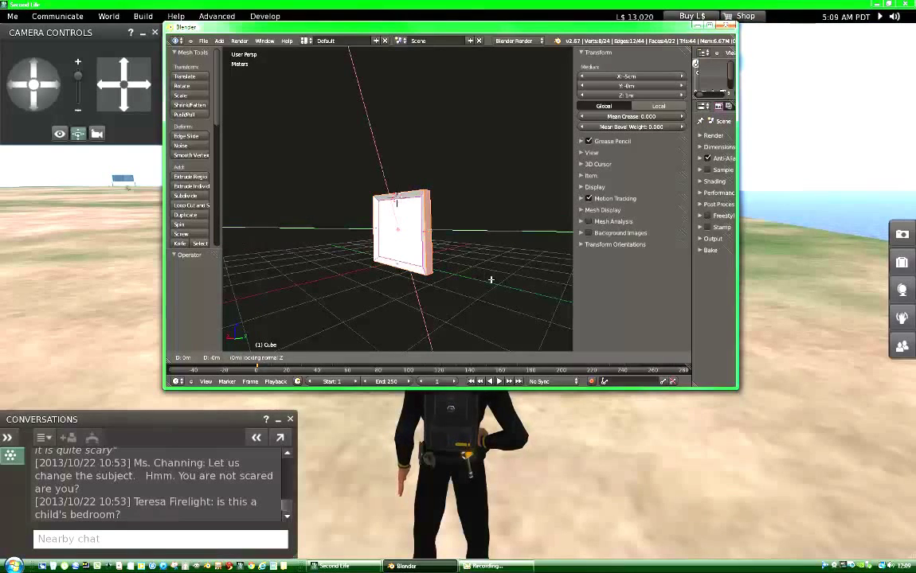
key("shift+z")
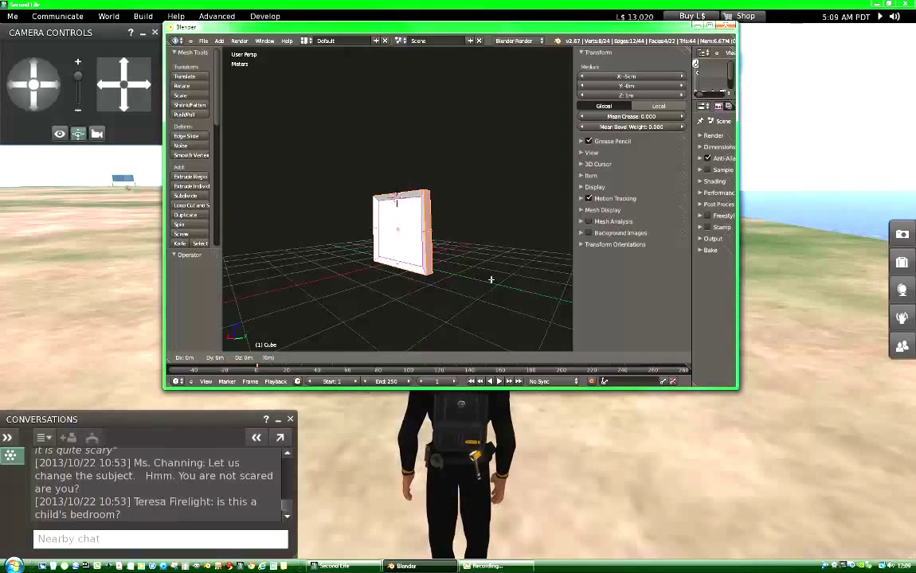
key("y")
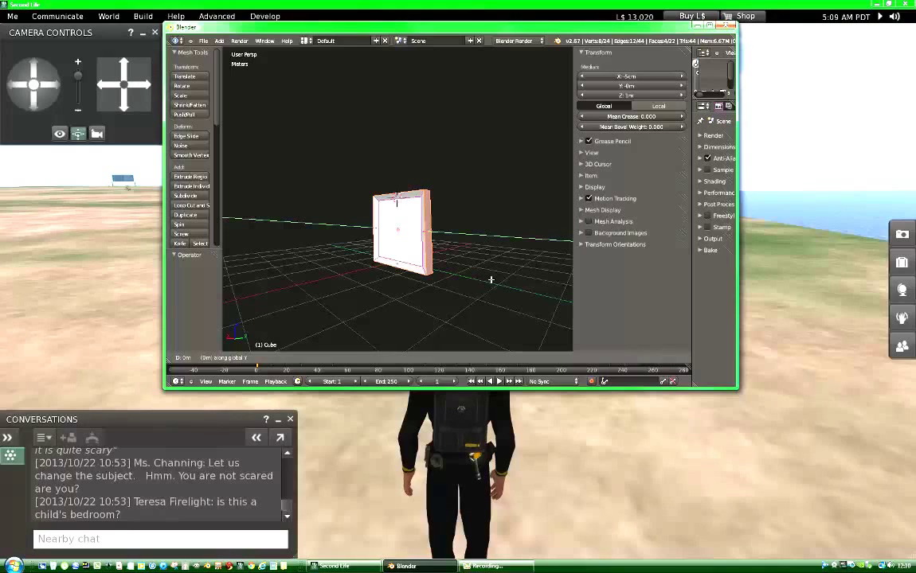
key("shift+x")
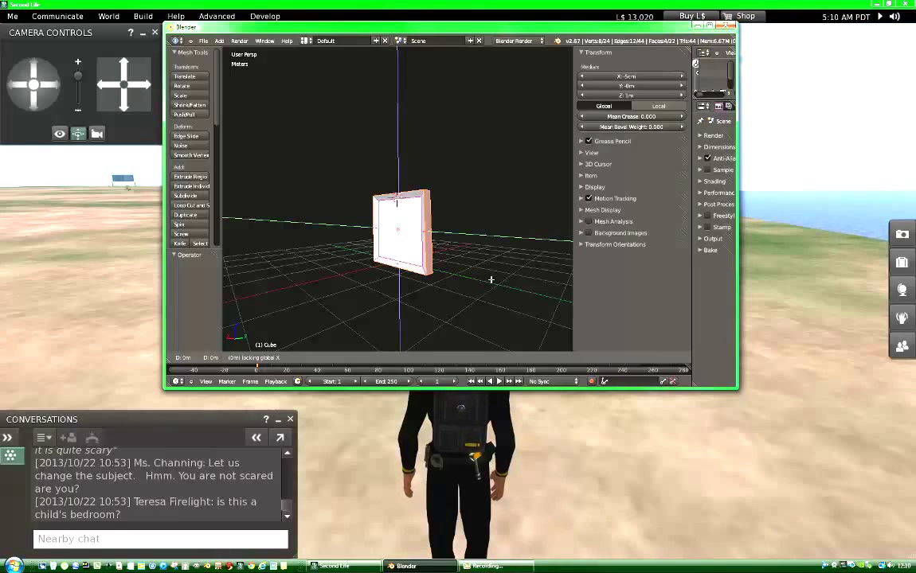
key("s")
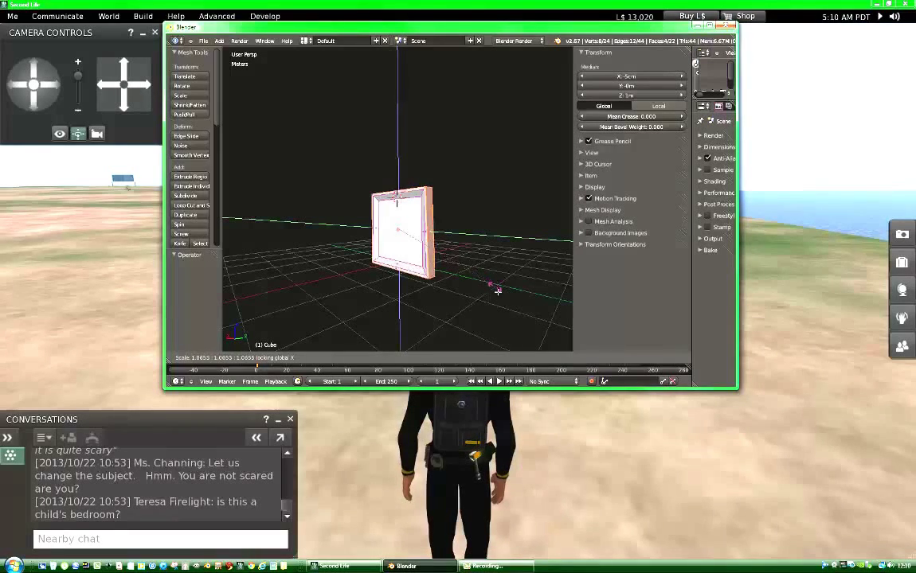
left_click(504, 311)
middle_click_drag(505, 311, 368, 308)
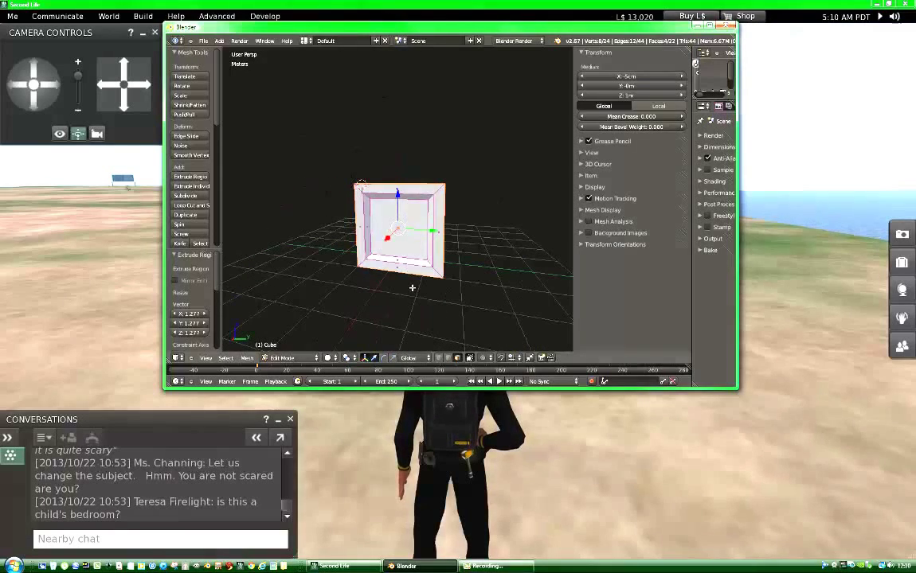
Deselect the inner face and switch the viewport to wireframe to inspect the 24-vertex frame
scroll(412, 287, "up", 3)
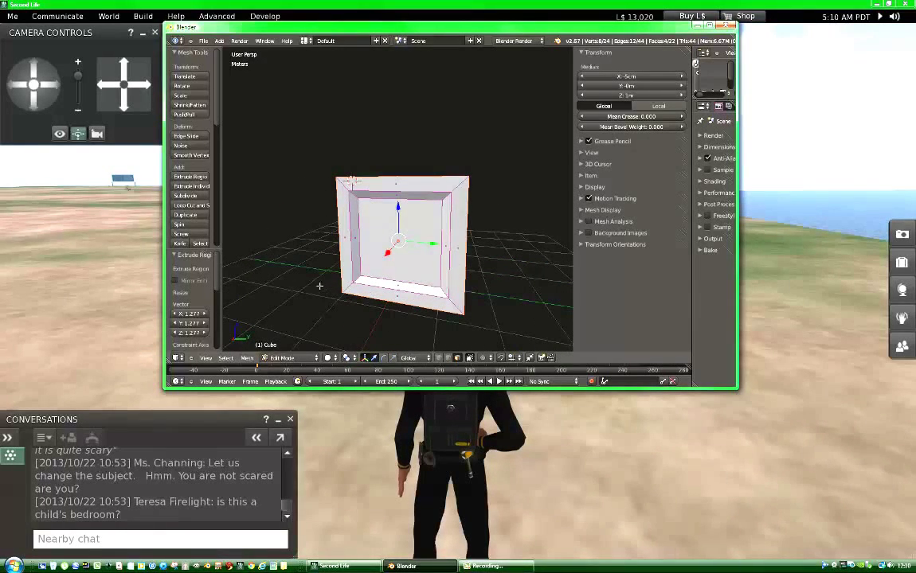
middle_click_drag(298, 277, 329, 179)
middle_click_drag(401, 269, 456, 286)
key("a")
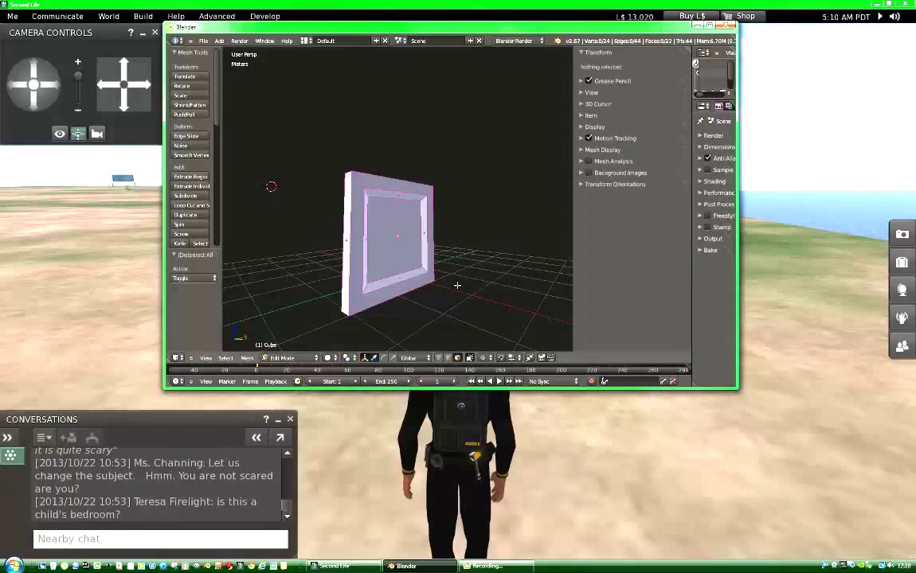
scroll(475, 274, "up", 2)
middle_click_drag(481, 271, 469, 290)
scroll(469, 292, "down", 1)
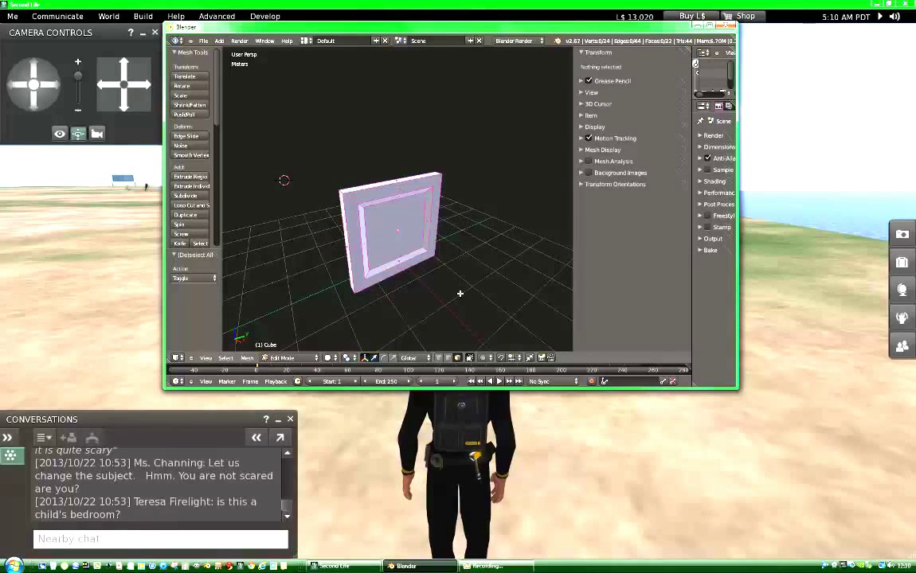
key("z")
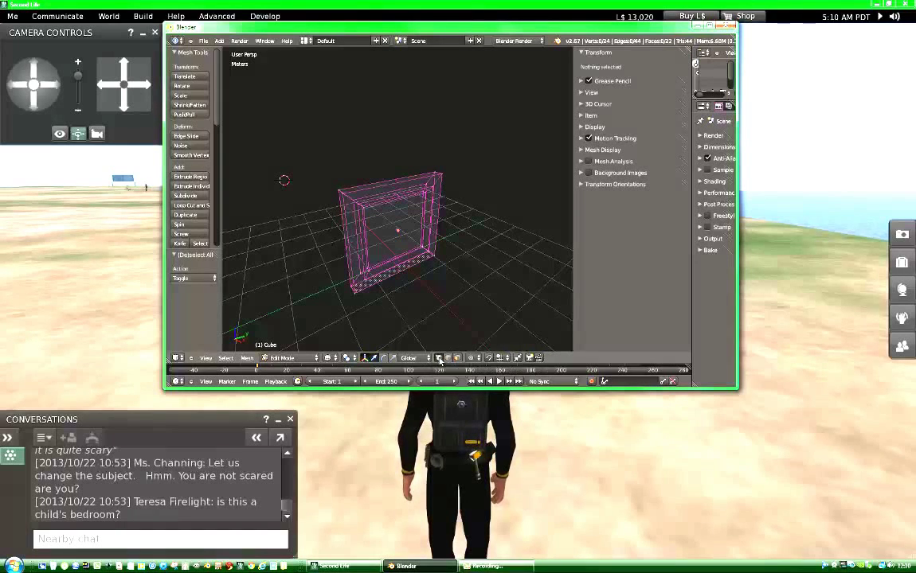
Select the vertices at the frame's left inner gap and fill it with a new face
middle_click_drag(420, 279, 363, 242)
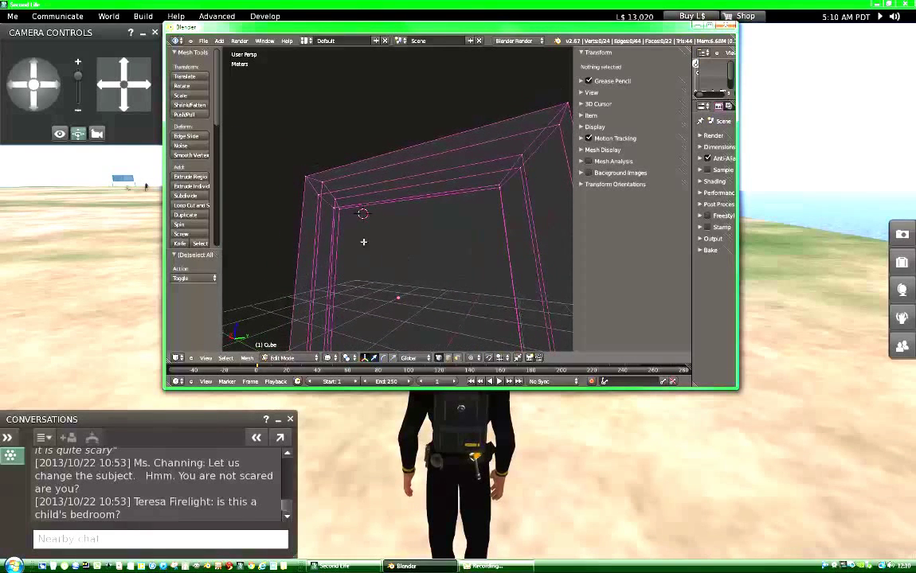
right_click(338, 209)
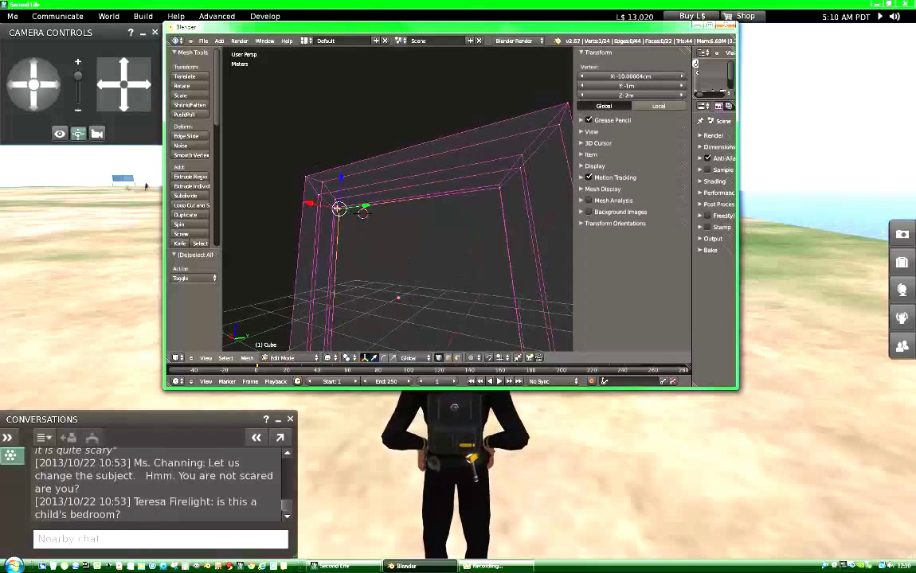
middle_click_drag(367, 227, 320, 300)
right_click(396, 294, "shift")
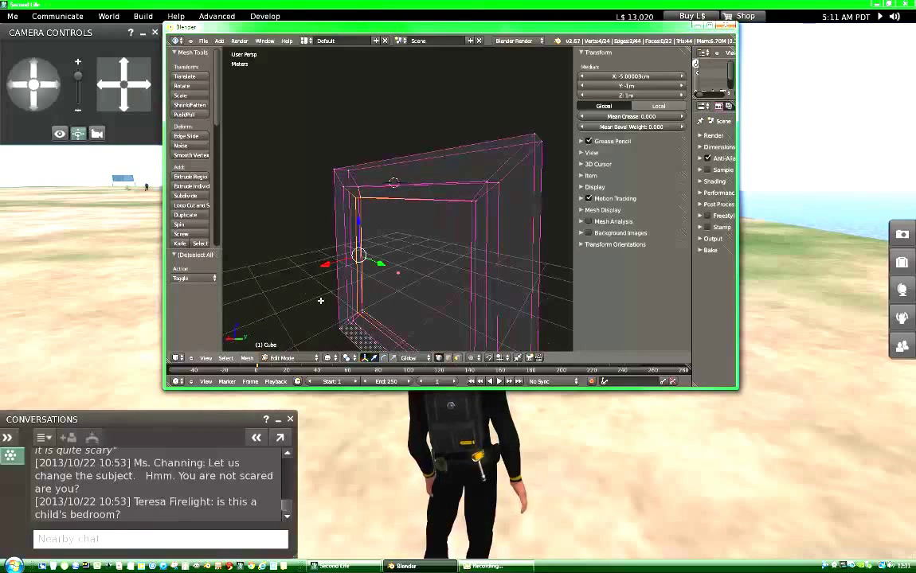
key("f")
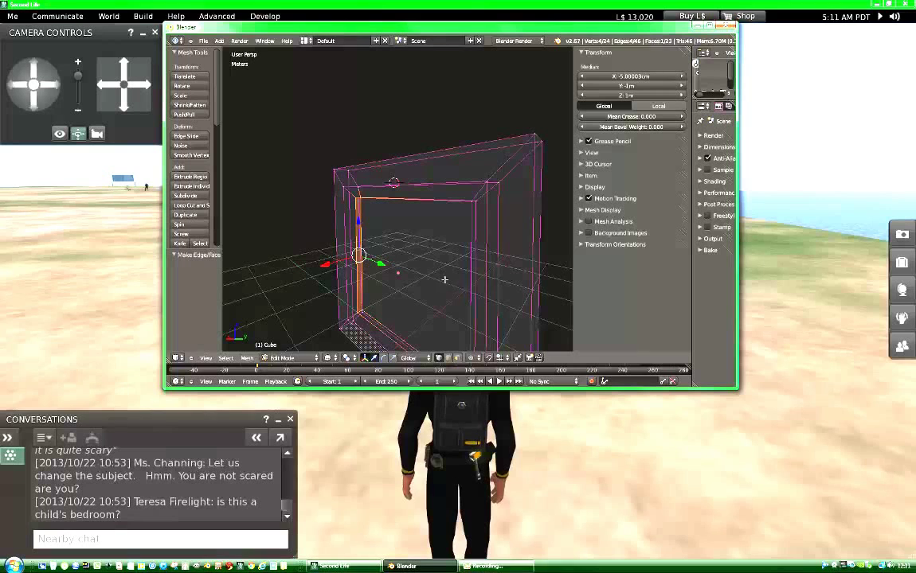
Fill the gap along the top inner side of the frame with a new face
key("a")
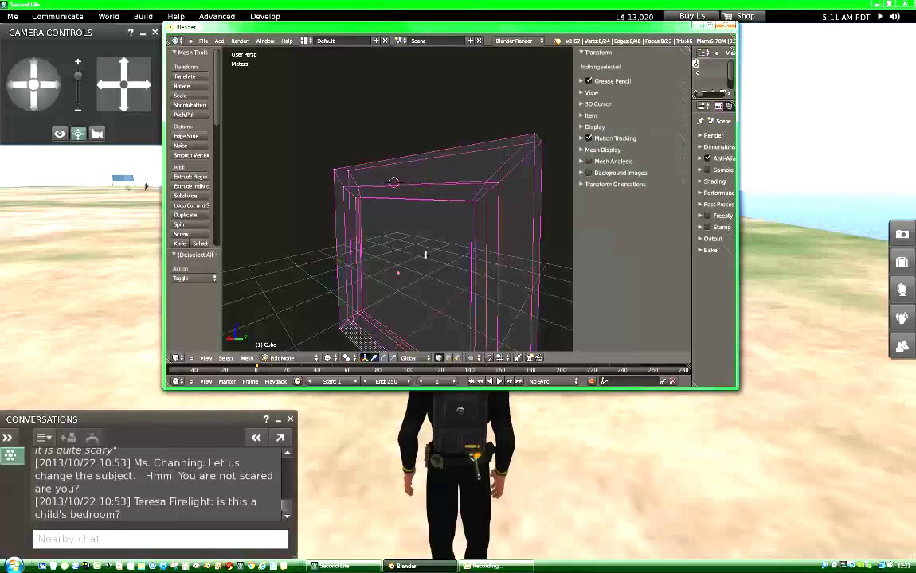
middle_click_drag(429, 257, 446, 292)
scroll(428, 270, "up", 2)
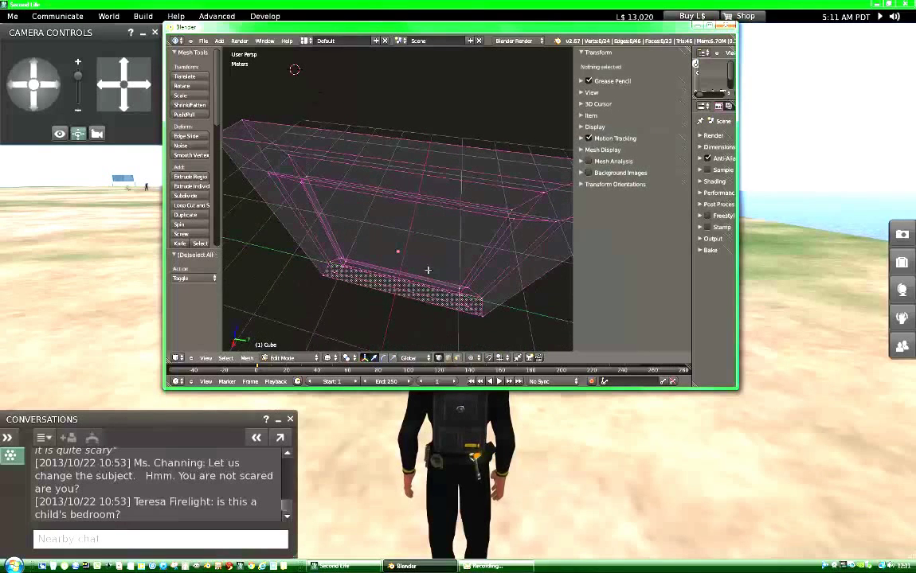
right_click(304, 180)
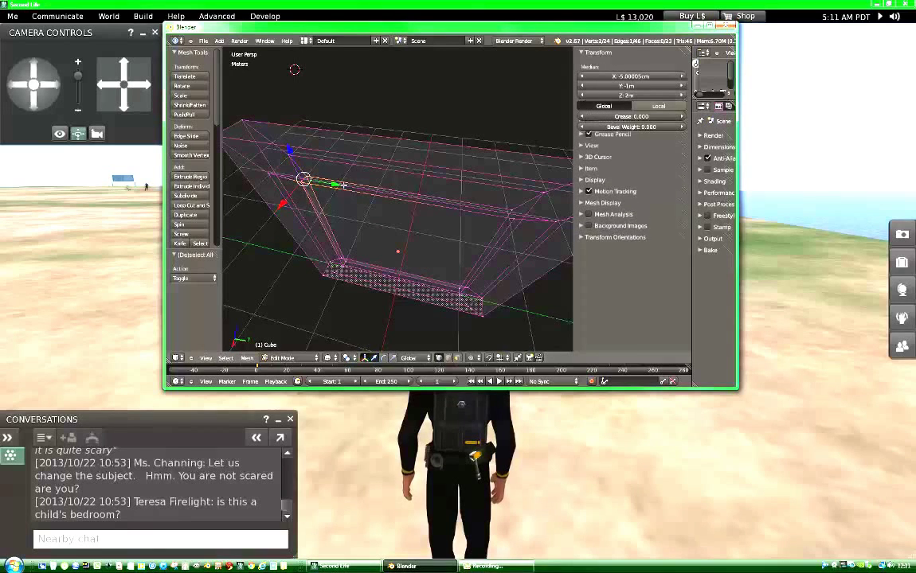
right_click(505, 216, "ctrl")
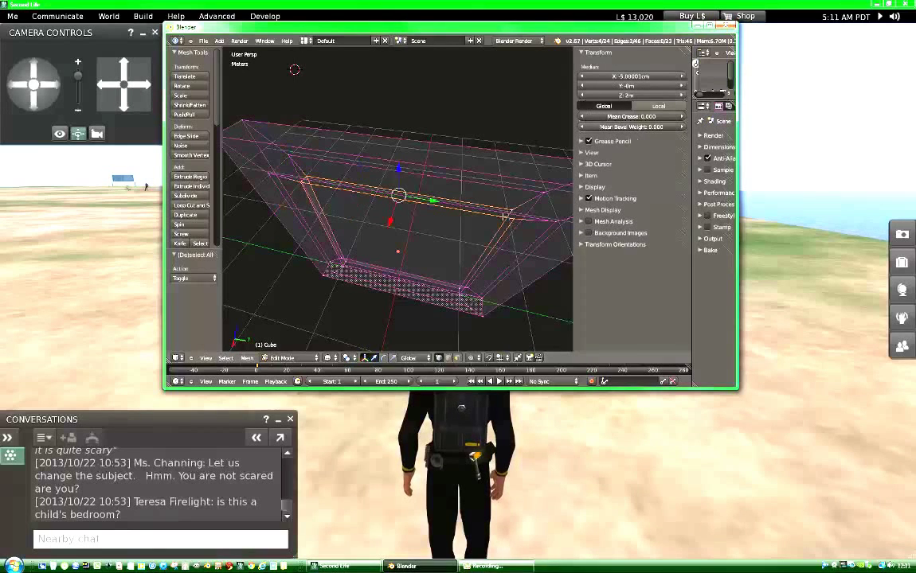
key("f")
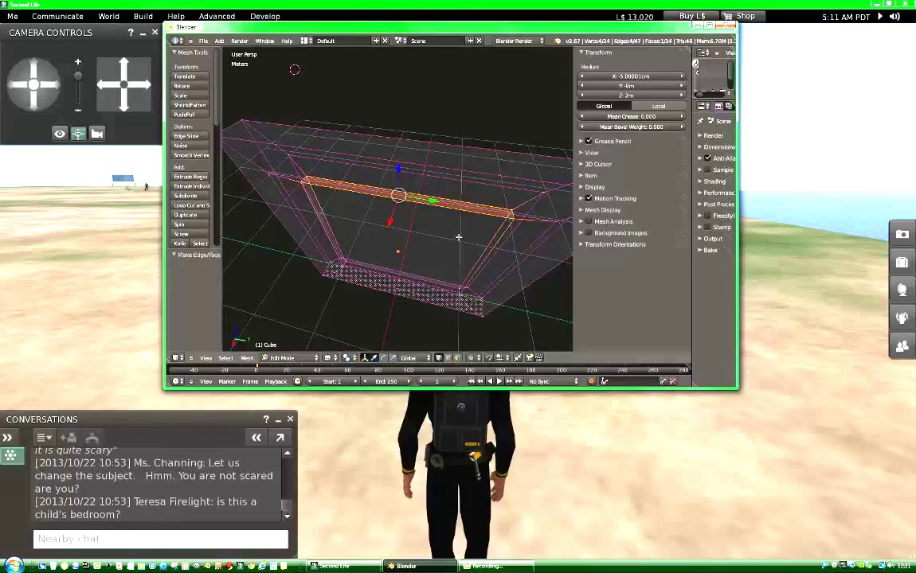
key("a")
Fill the gap along the right inner side of the frame with a new face
middle_click_drag(440, 231, 480, 184)
right_click(474, 181)
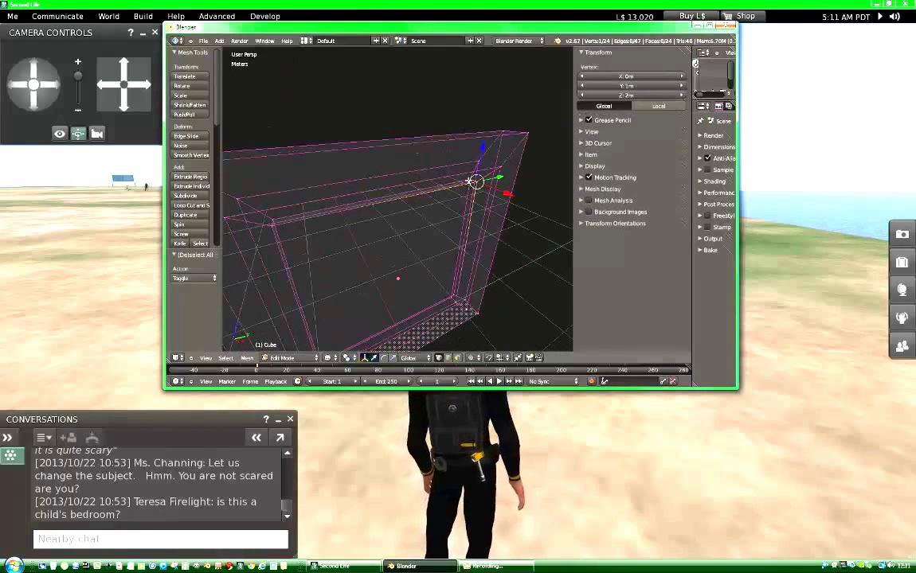
right_click(451, 301, "shift")
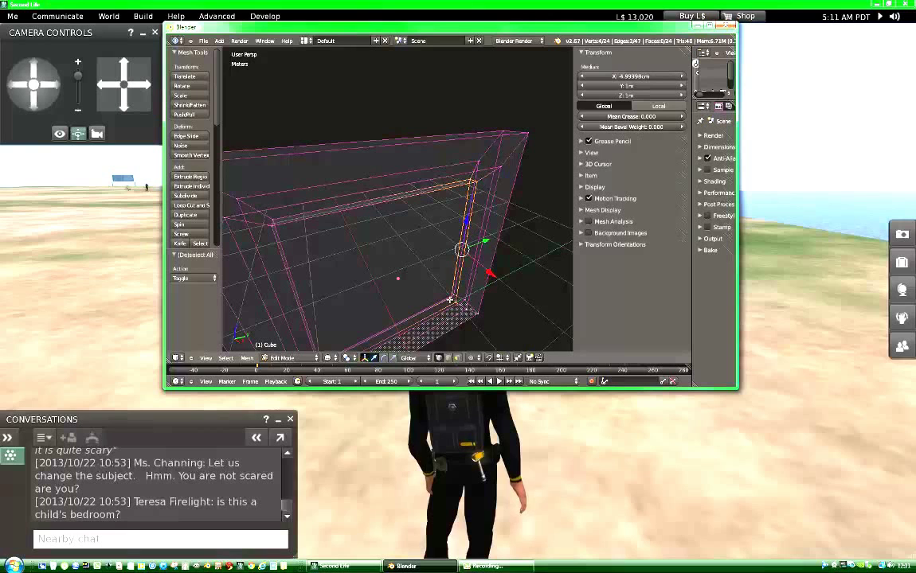
key("f")
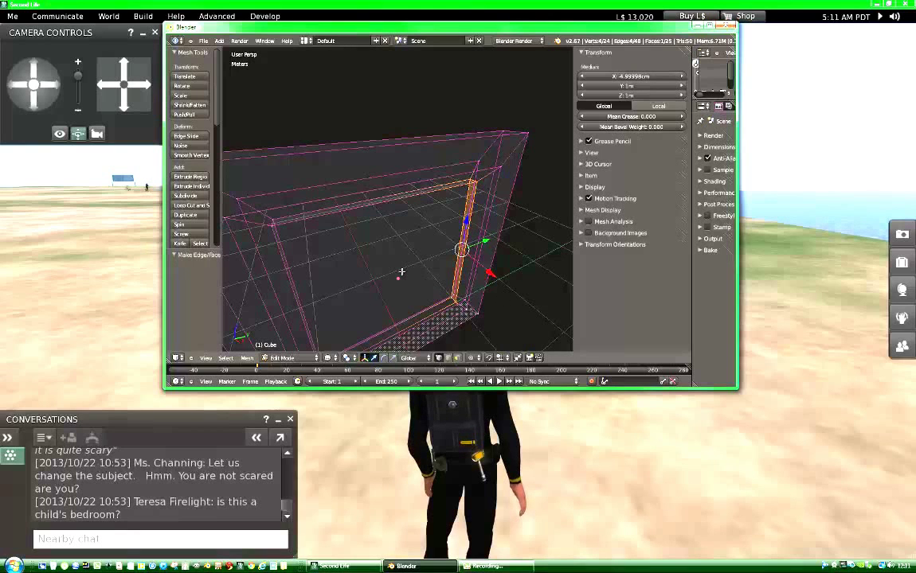
key("a")
Select the four bottom-gap vertices and fill the bottom gap with a new face
mouse_move(374, 270)
middle_mouse_down()
mouse_move(347, 280)
mouse_move(373, 282)
middle_mouse_up()
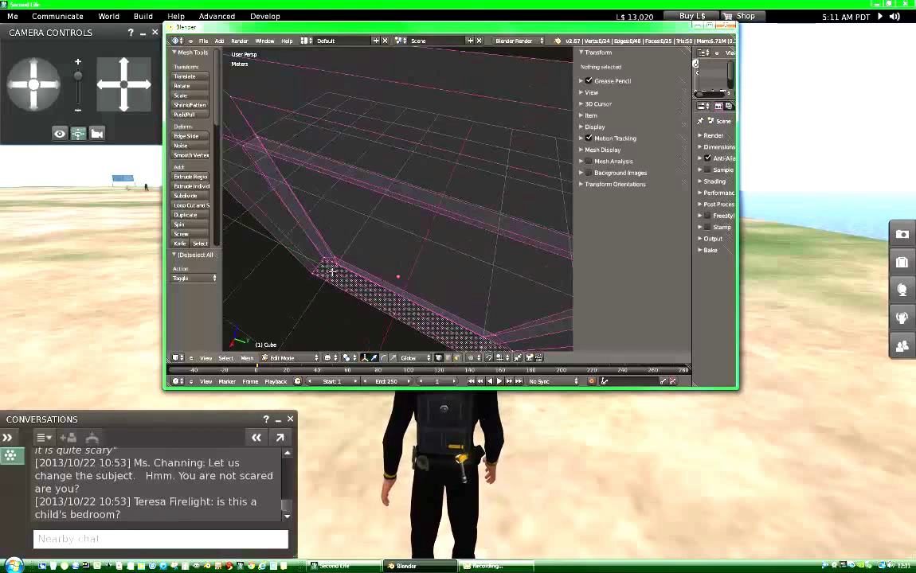
right_click(332, 271)
right_click(332, 269, "shift")
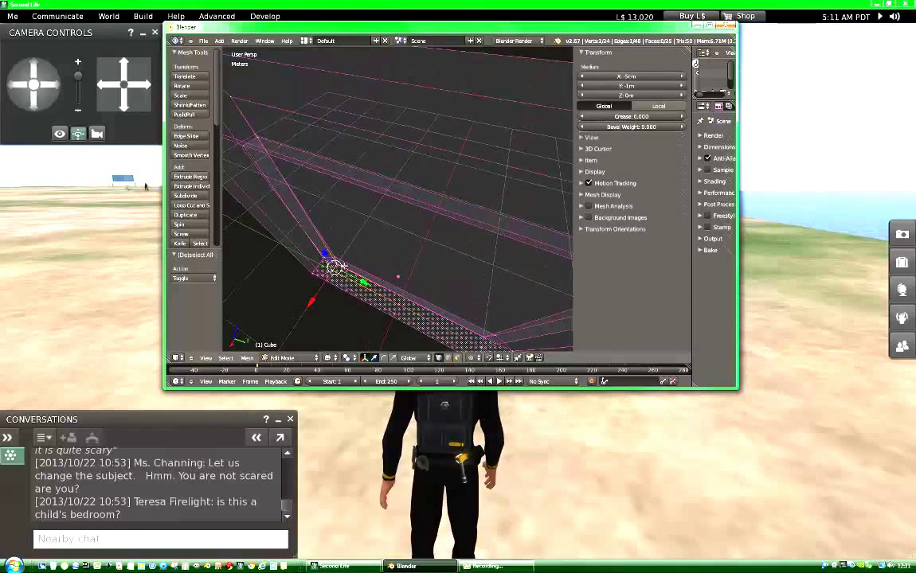
middle_click_drag(332, 269, 458, 262)
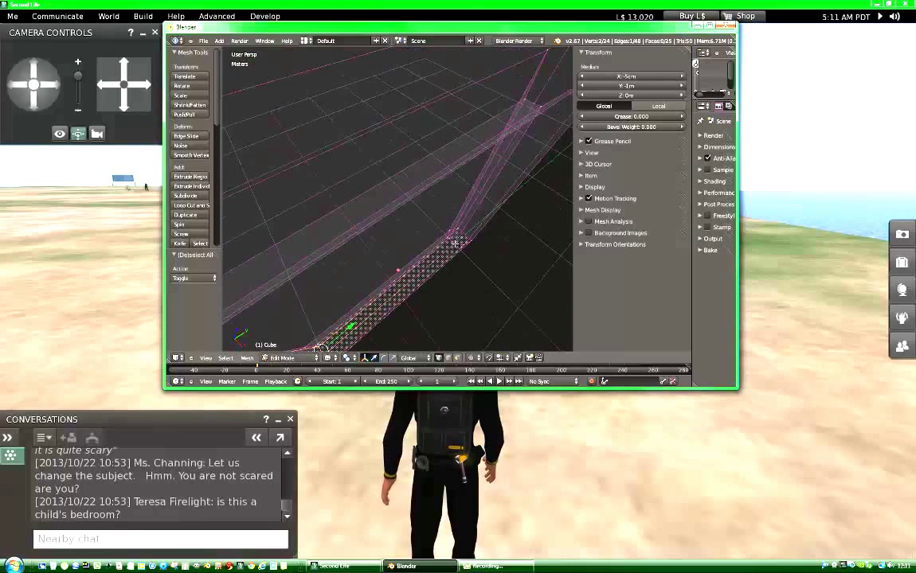
right_click(451, 243, "shift")
right_click(431, 242, "shift")
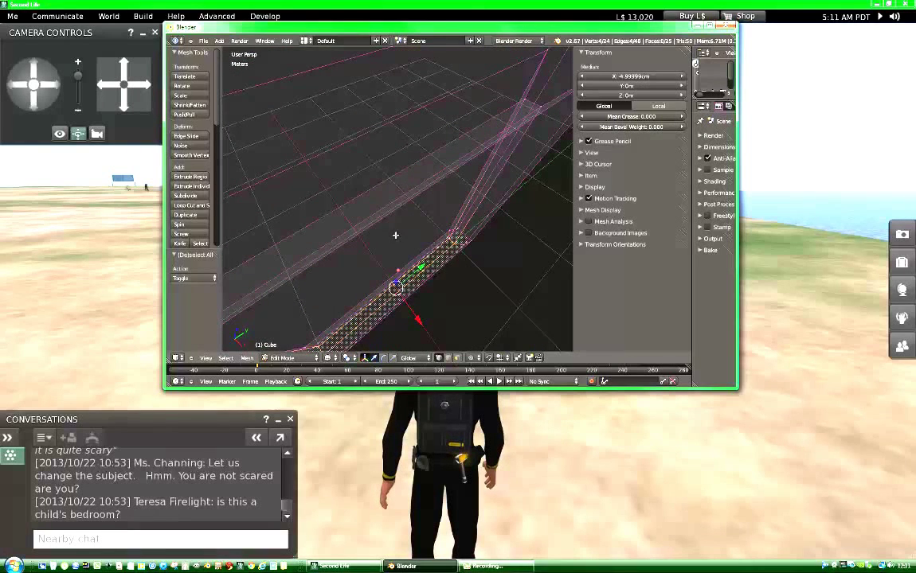
middle_click_drag(395, 235, 401, 237)
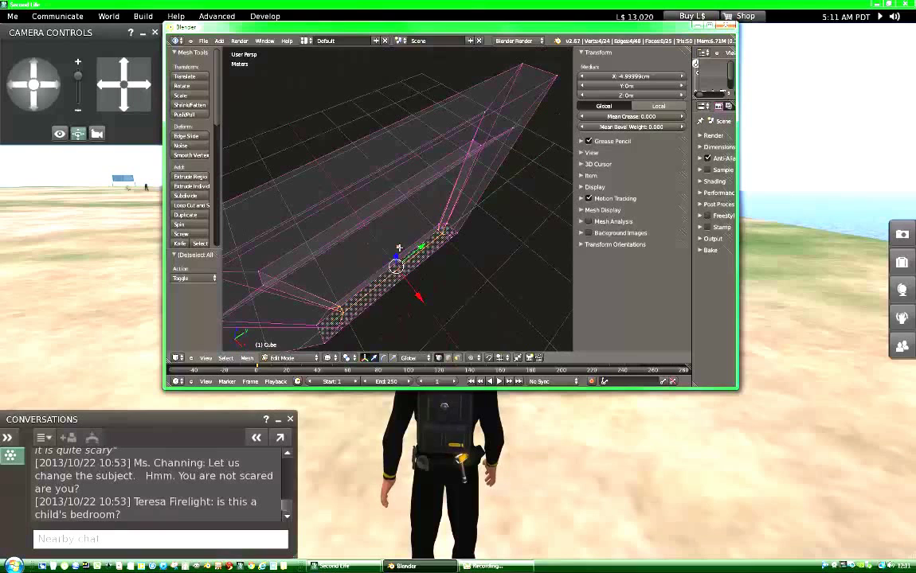
middle_click_drag(453, 296, 364, 276)
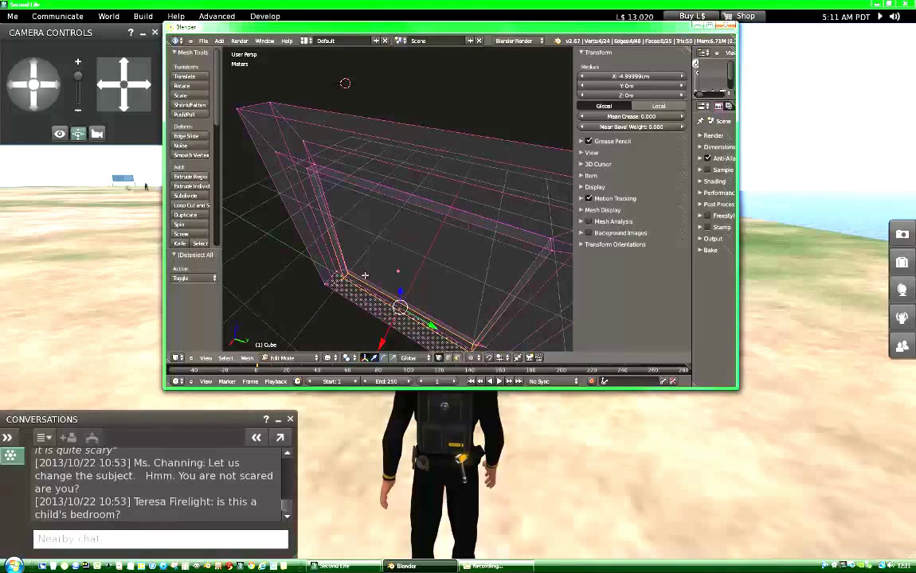
key("f")
key("a")
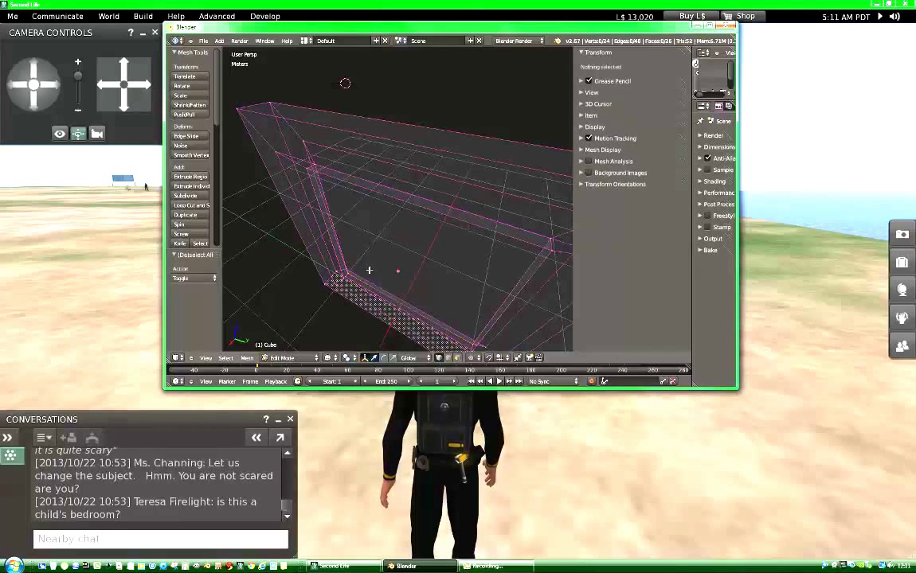
middle_click_drag(365, 276, 415, 282)
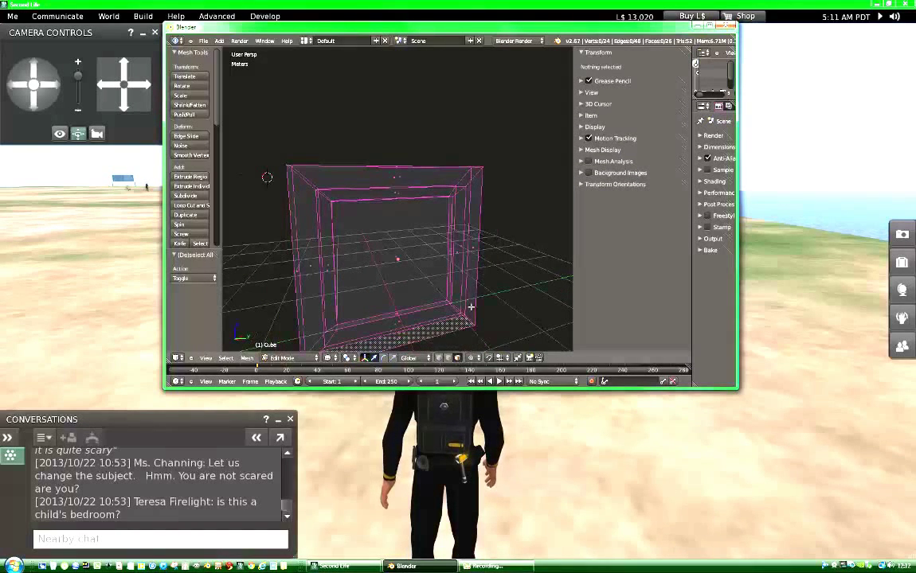
Turn on face normal display in the Mesh Display panel
middle_click_drag(501, 235, 513, 254)
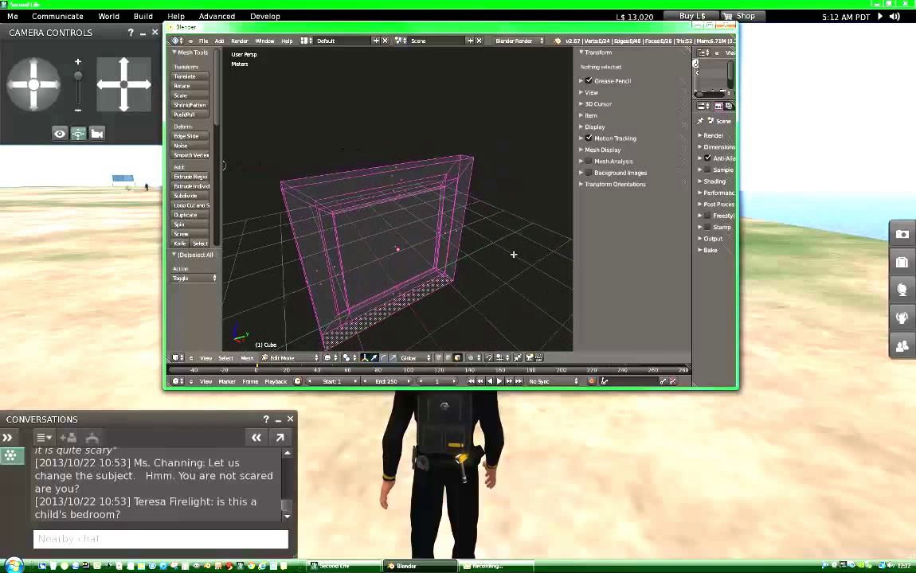
left_click(601, 149)
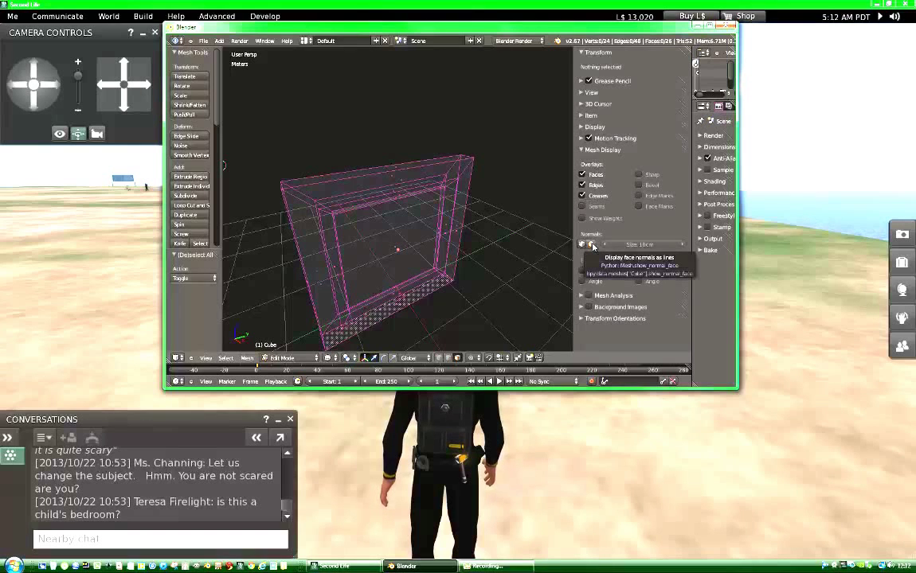
left_click(591, 245)
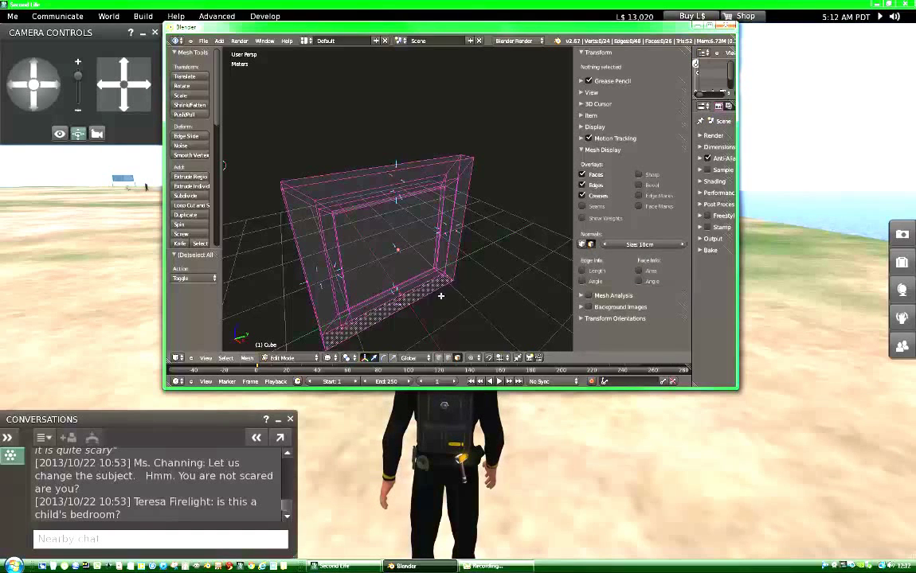
Select the newly filled left and bottom faces of the frame
middle_click_drag(440, 296, 349, 259)
scroll(398, 275, "up", 3)
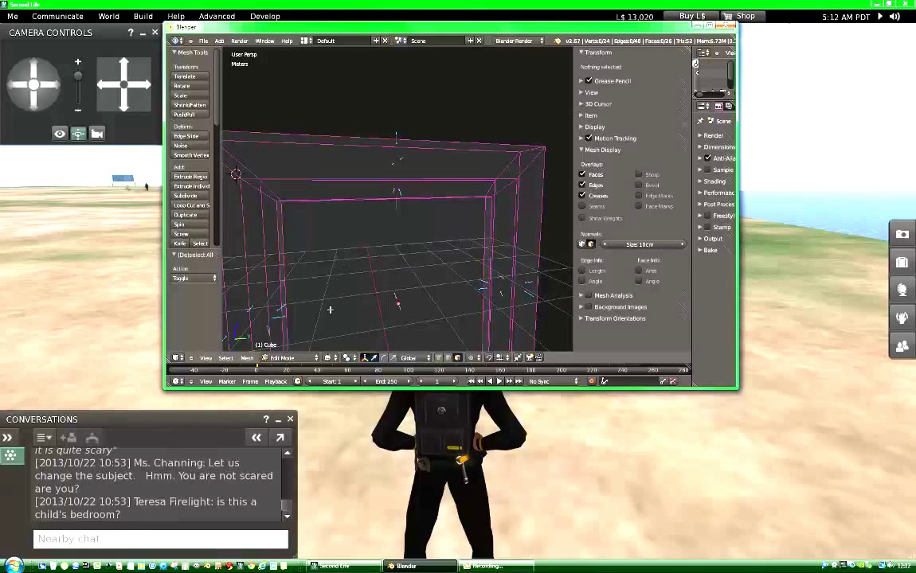
middle_click_drag(330, 310, 322, 314)
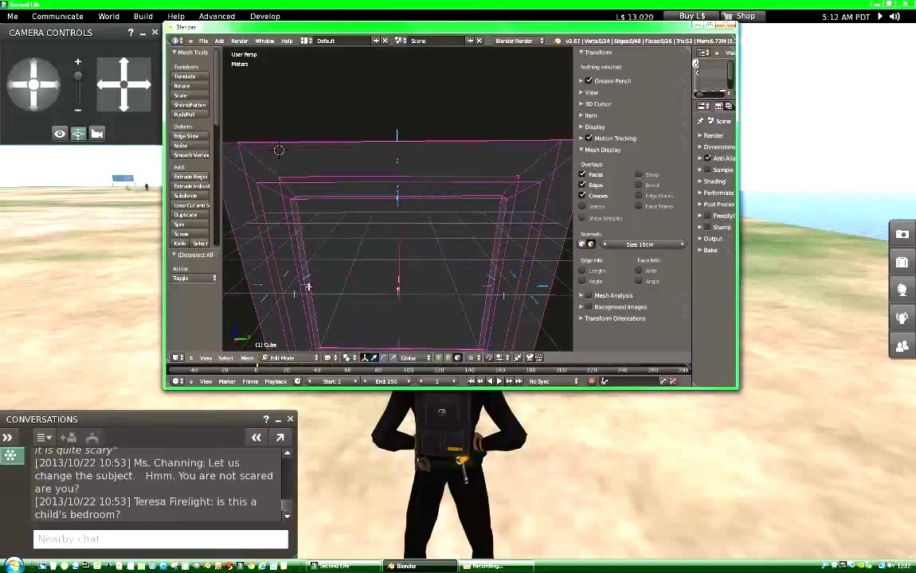
right_click(308, 286)
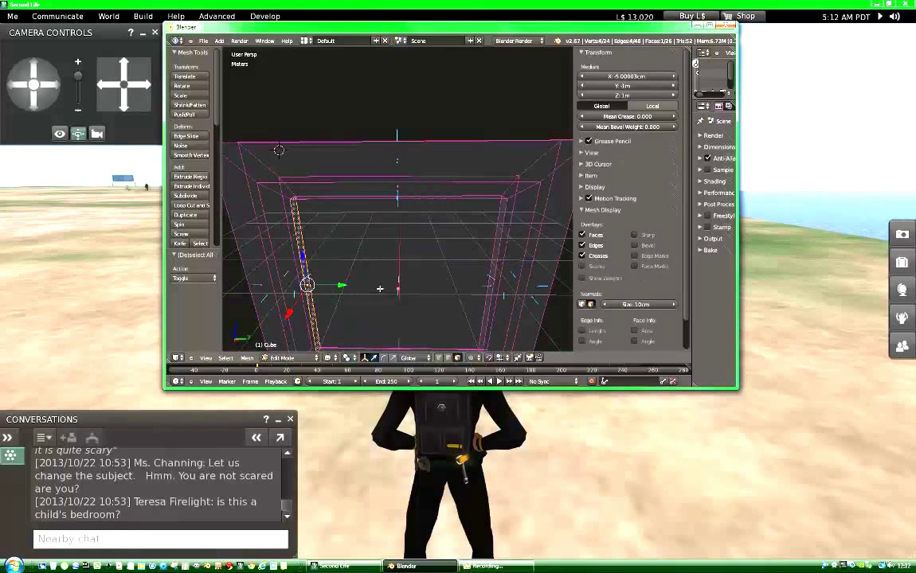
middle_click_drag(396, 280, 405, 251)
middle_click_drag(394, 218, 402, 240)
scroll(386, 285, "up", 5)
right_click(360, 306, "shift")
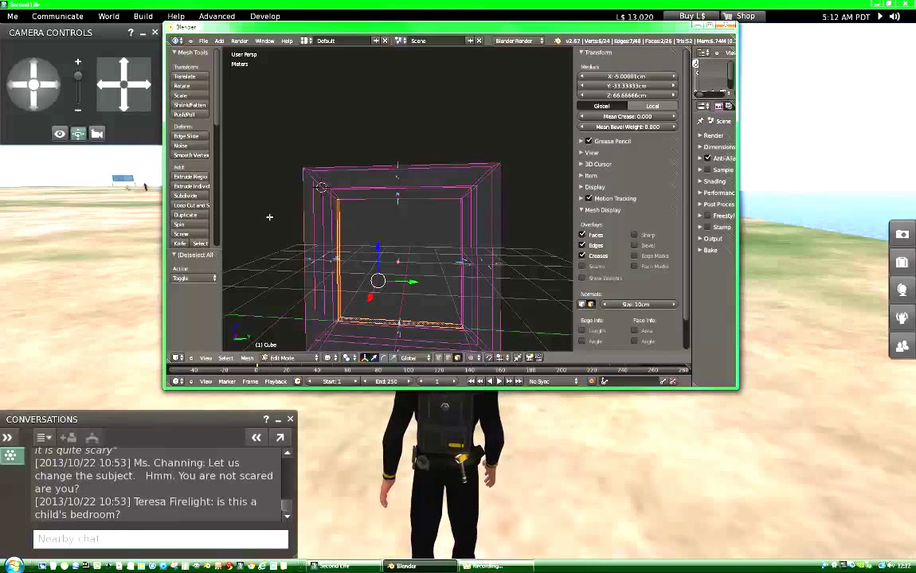
left_click_drag(218, 119, 219, 165)
scroll(197, 150, "down", 3)
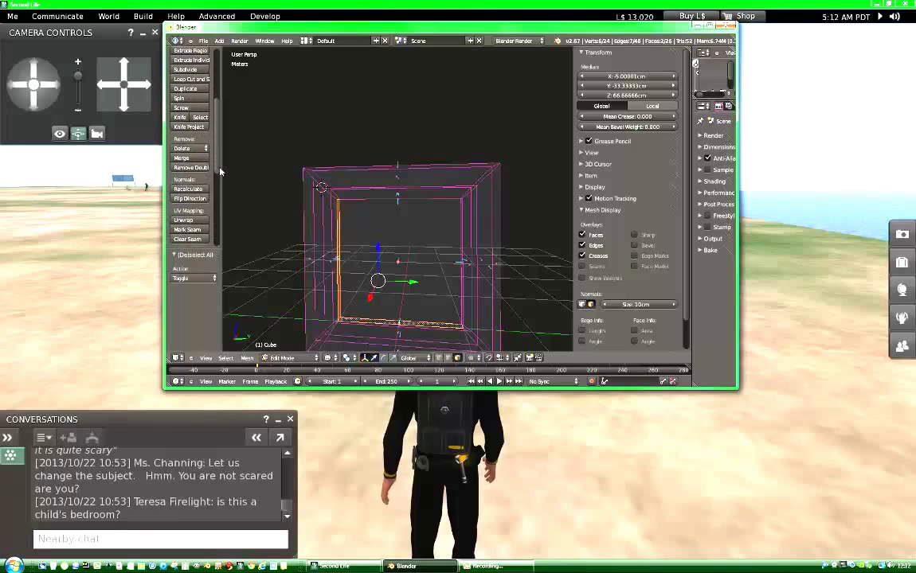
Flip the normals of the selected left and bottom faces, then deselect all
left_click(187, 192)
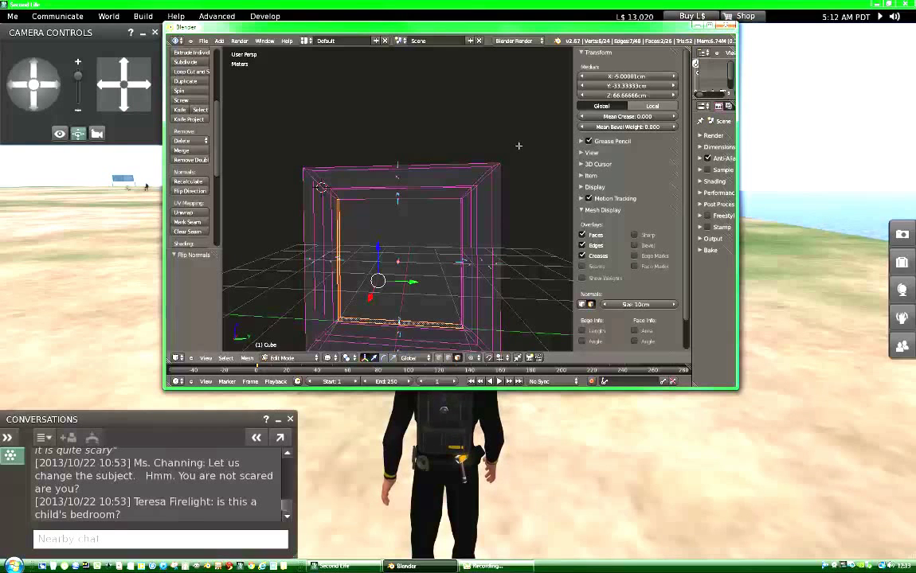
key("a")
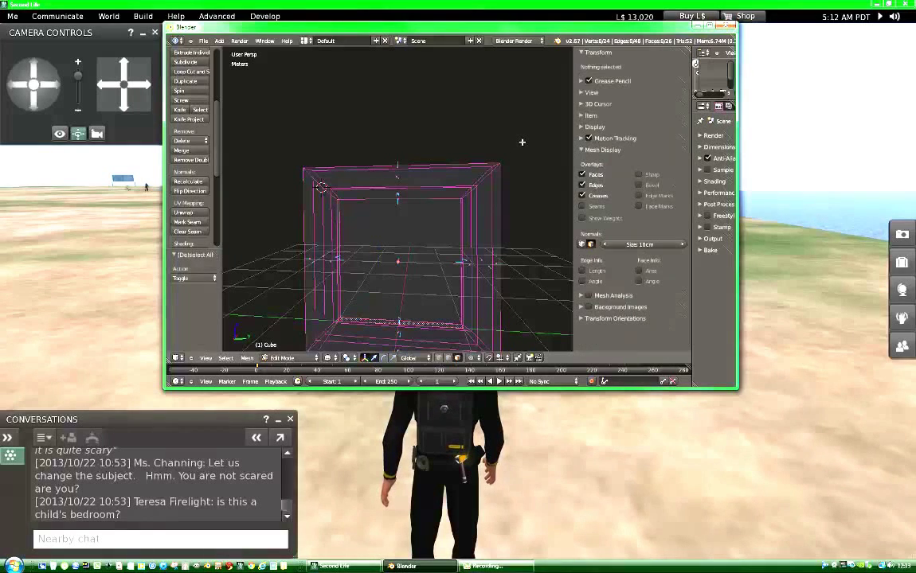
scroll(510, 142, "down", 3)
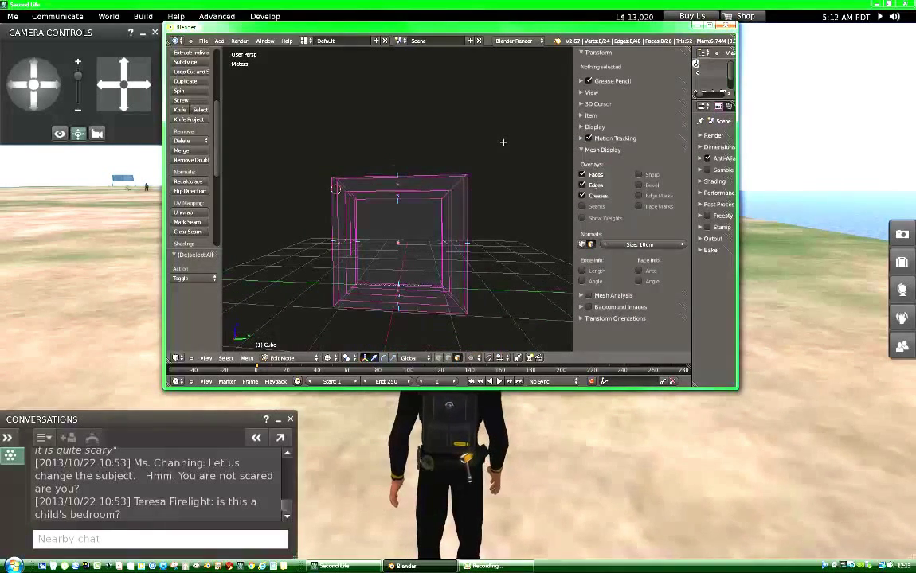
Switch to solid shading, inspect the frame from above, and widen the 3D viewport
key("z")
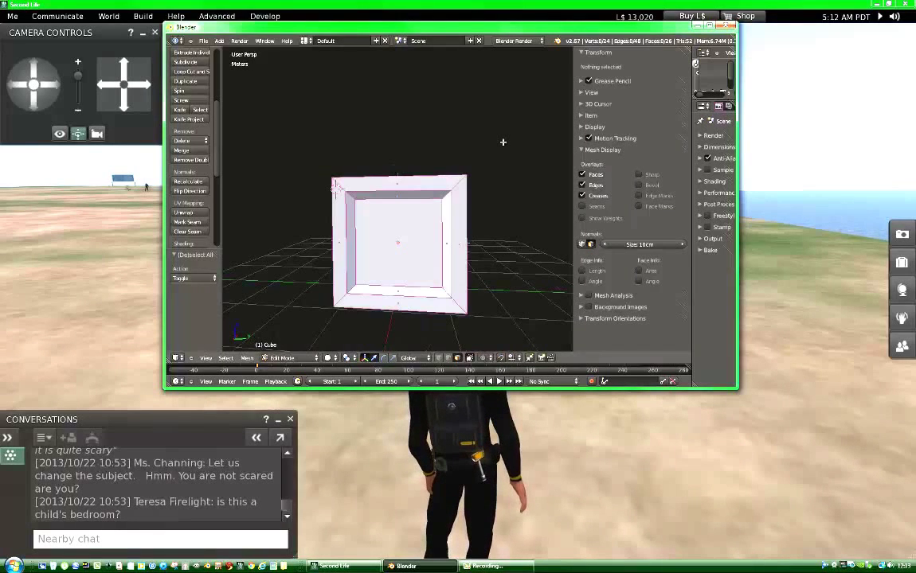
middle_click_drag(388, 119, 454, 175)
middle_click_drag(489, 295, 434, 238)
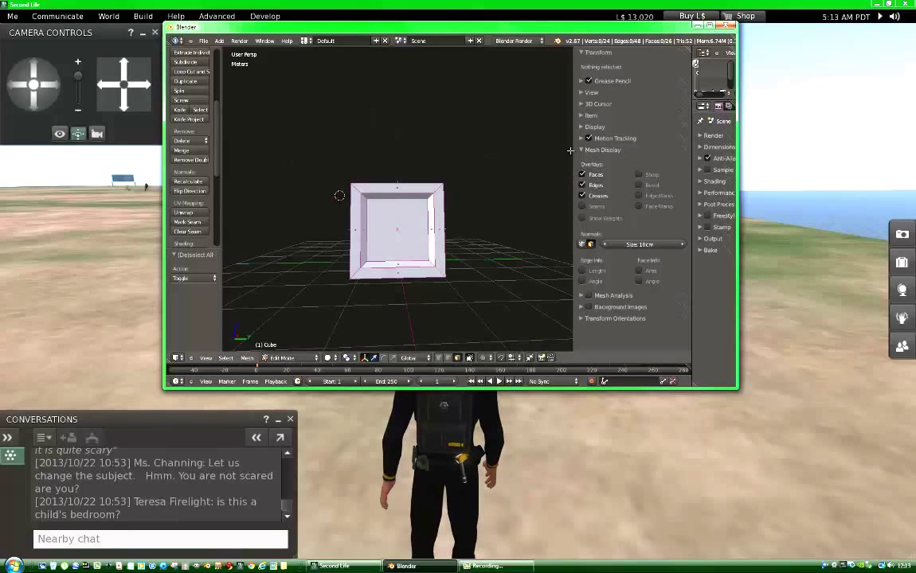
left_click_drag(583, 152, 564, 144)
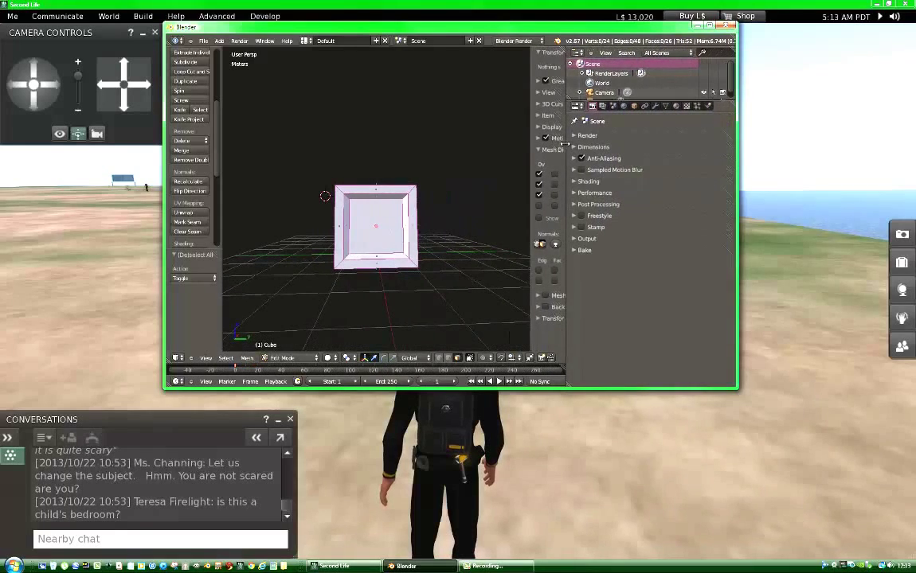
Rename the cube's material to 'Frame', then add a new material, Frame.001
left_click(676, 107)
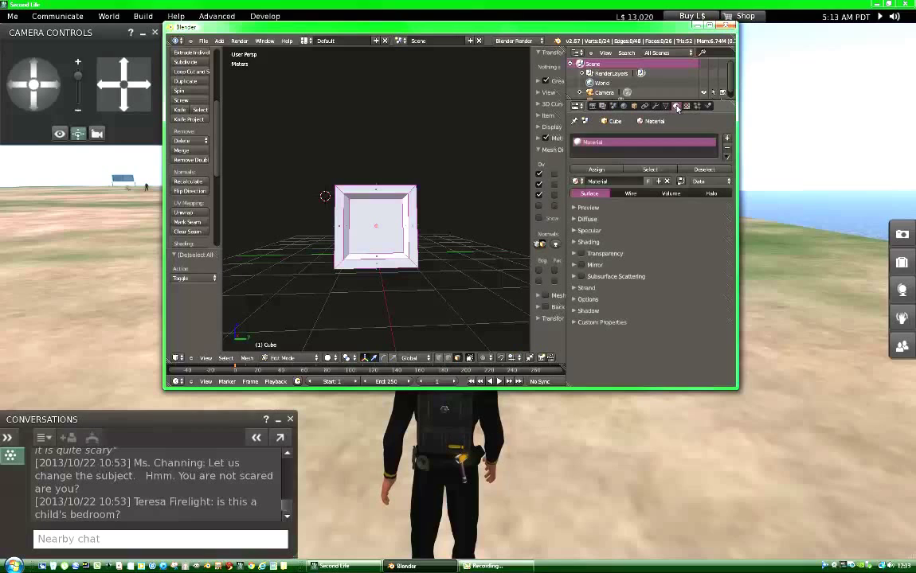
left_click(609, 181)
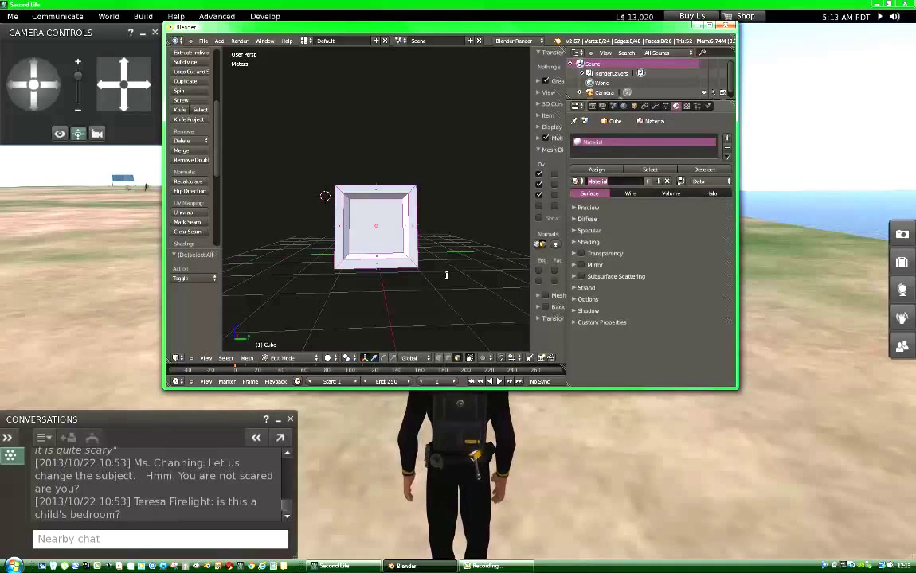
type("Fi")
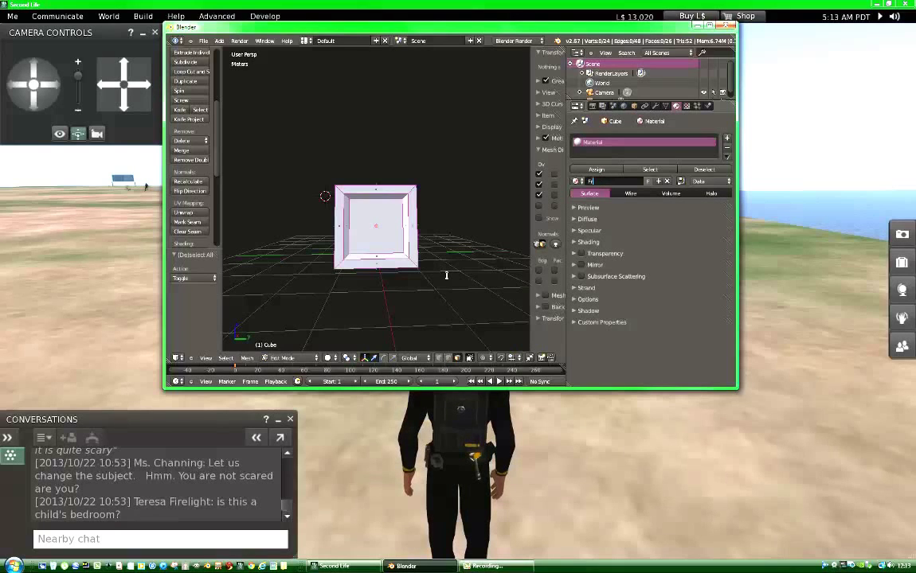
type("ame")
key("Return")
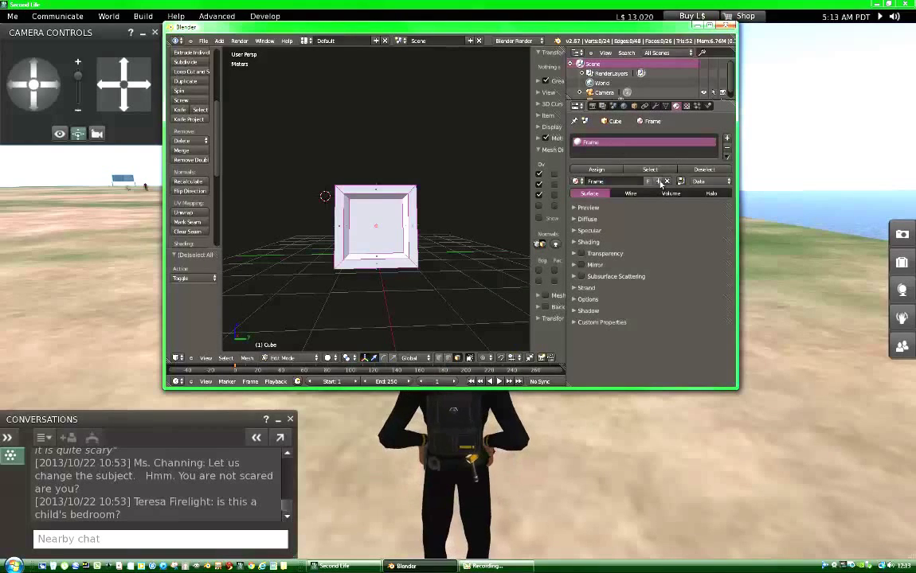
left_click(660, 182)
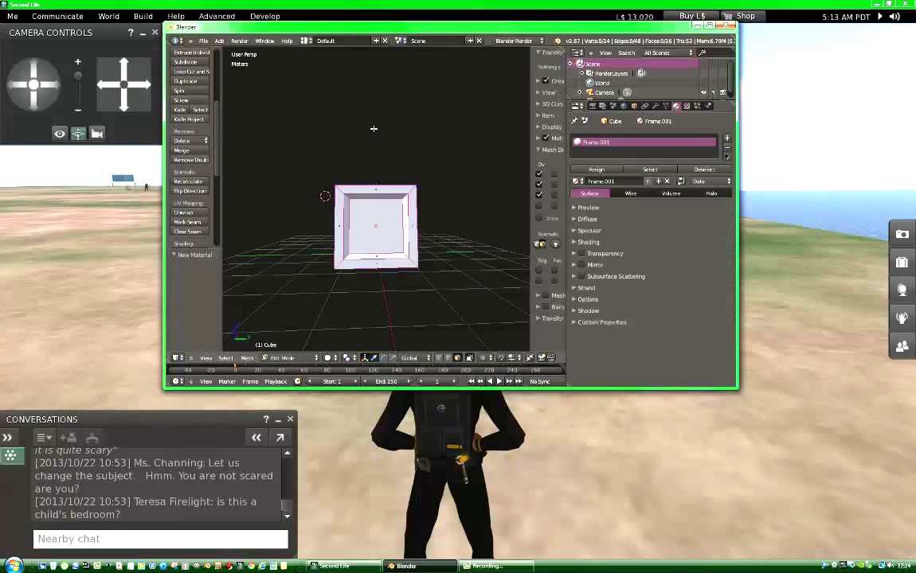
Assign Frame.001 to all of the frame's geometry
key("a")
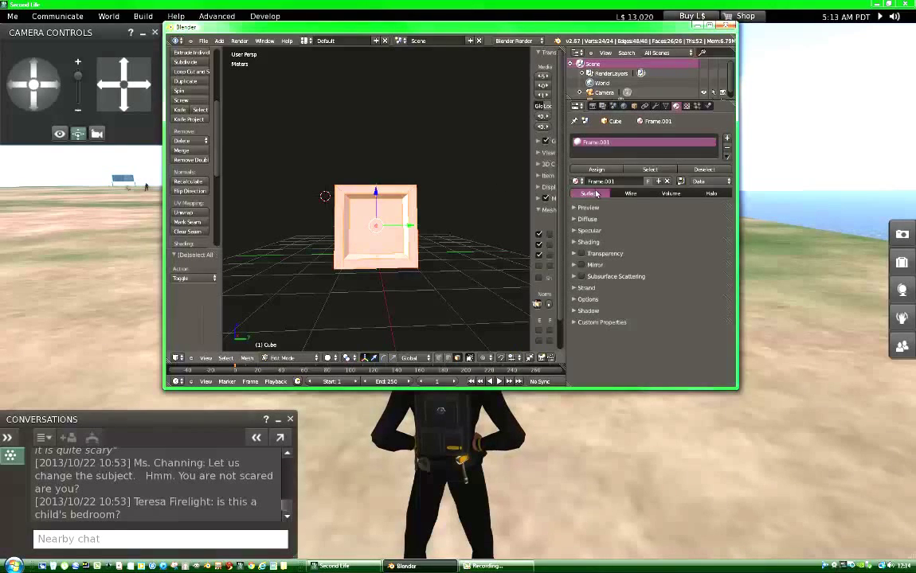
left_click(599, 170)
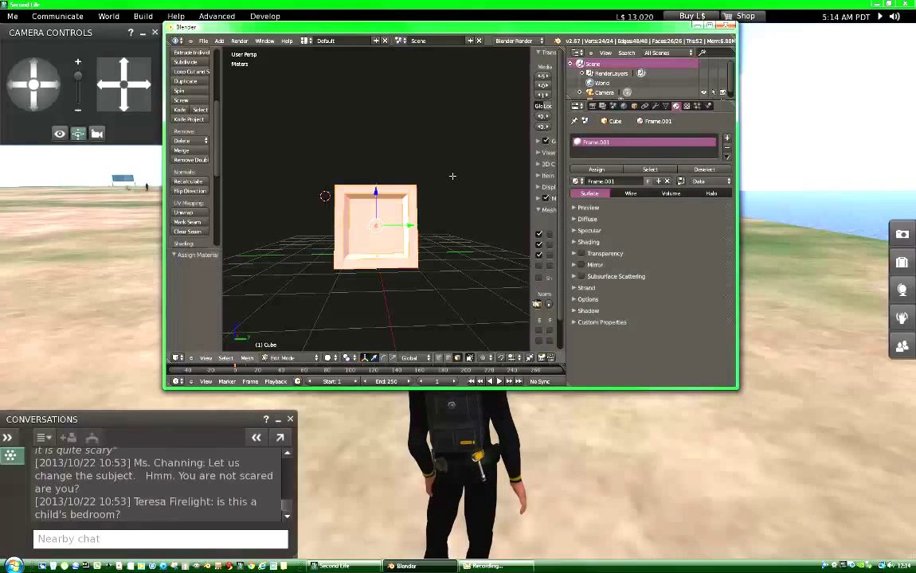
middle_click_drag(423, 188, 464, 216)
scroll(469, 220, "up", 3)
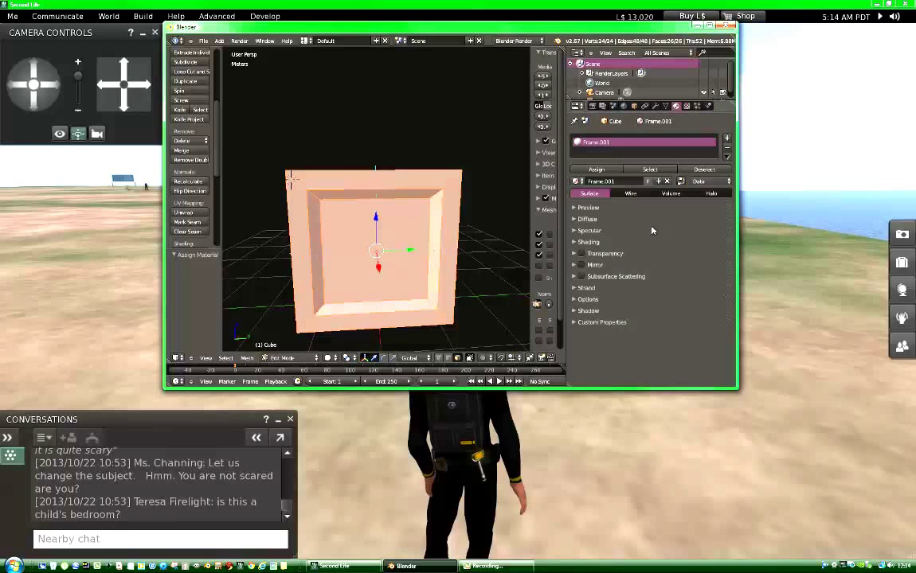
Set Frame.001's diffuse intensity to 1.000 and its colour to pure white
left_click(586, 220)
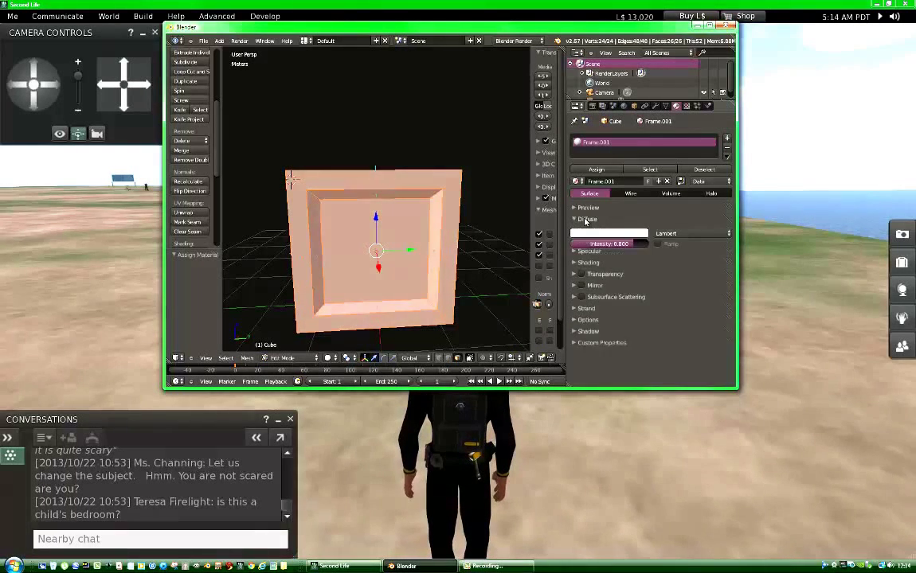
left_click_drag(633, 243, 657, 253)
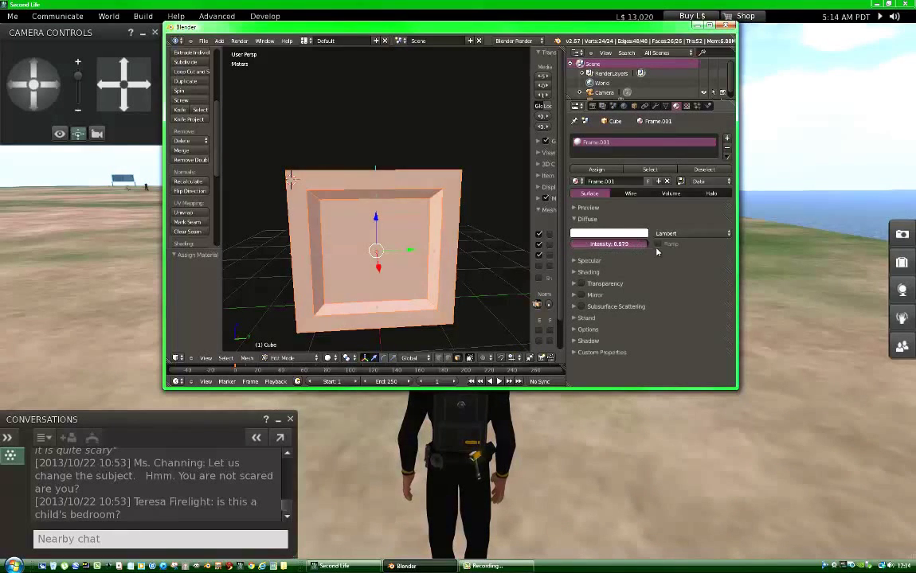
left_click(609, 233)
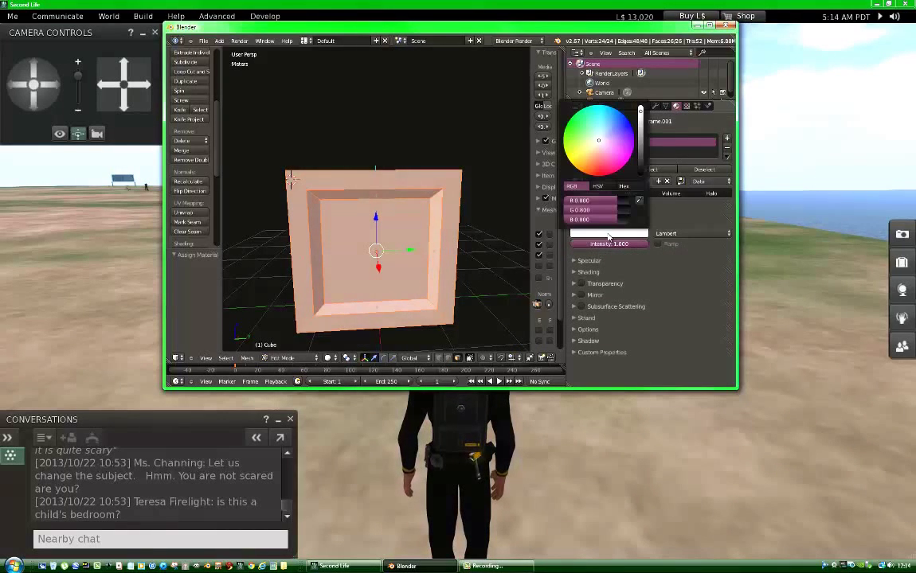
left_click(642, 105)
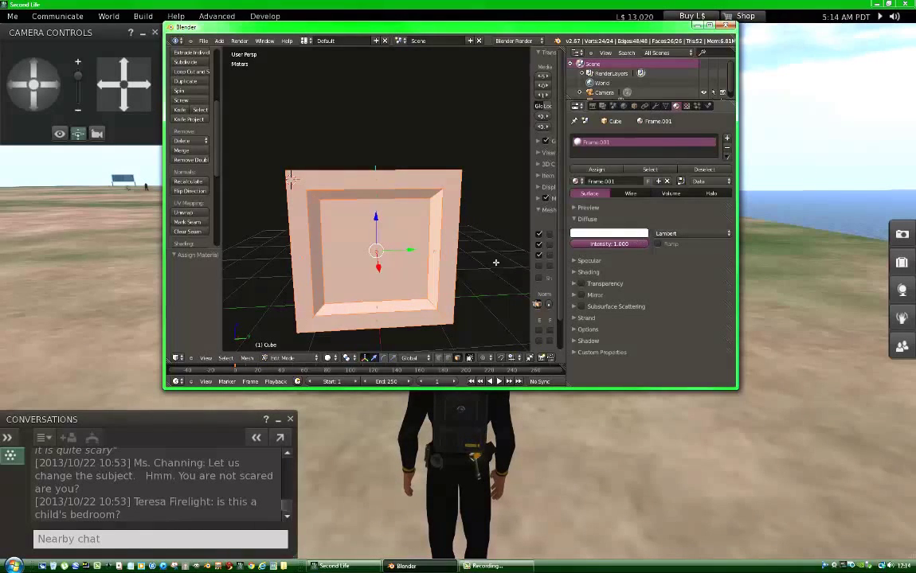
scroll(494, 263, "down", 2)
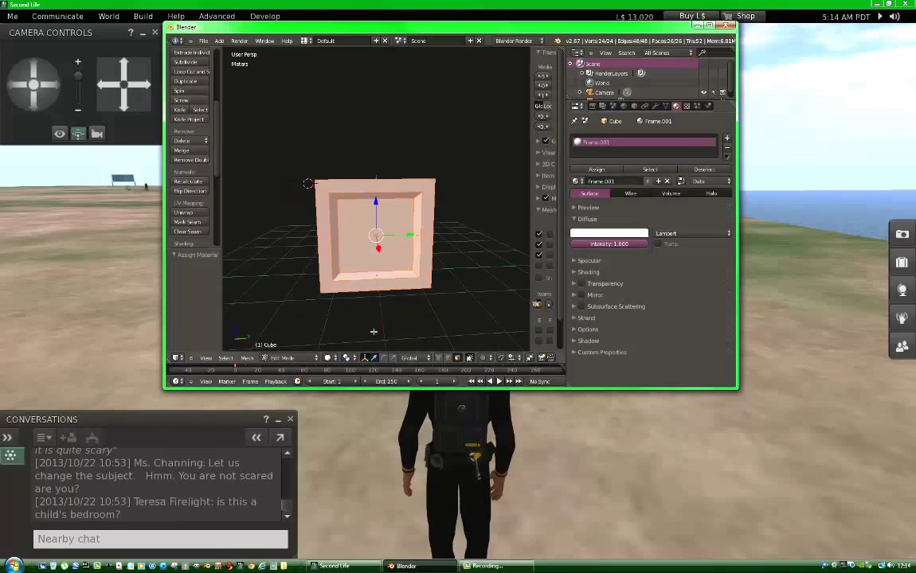
Keep solid shading, orbit around the frame, and deselect all its geometry
left_click(328, 358)
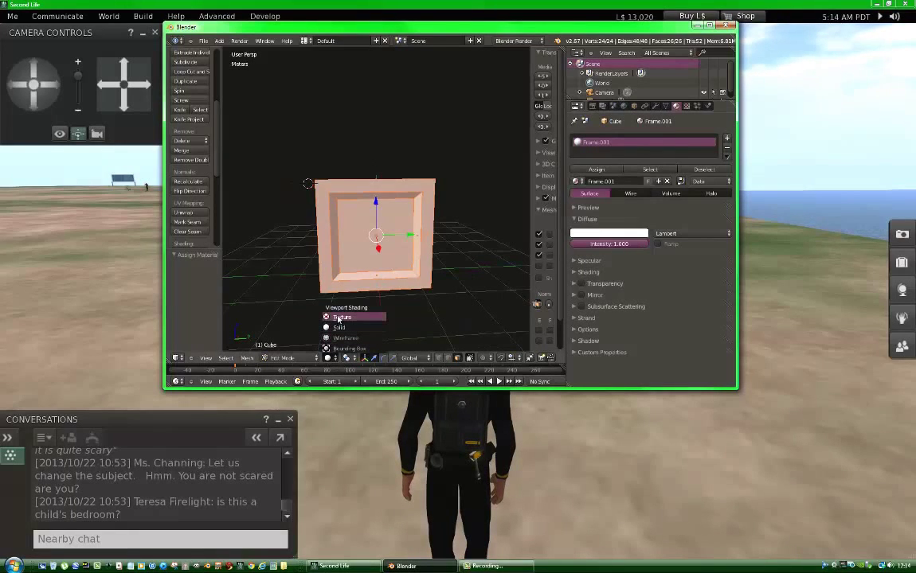
left_click(340, 328)
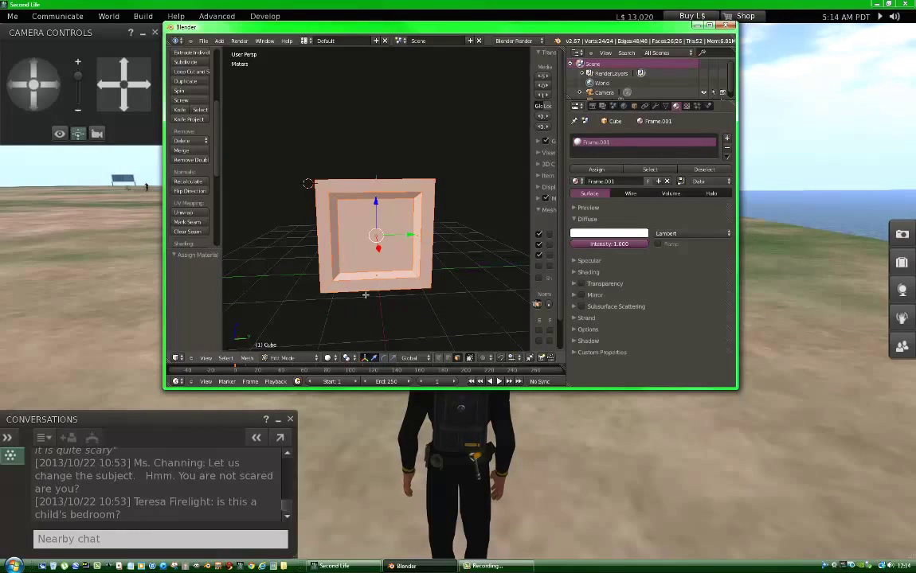
mouse_move(366, 295)
middle_mouse_down()
mouse_move(360, 301)
mouse_move(411, 291)
mouse_move(370, 309)
mouse_move(378, 303)
middle_mouse_up()
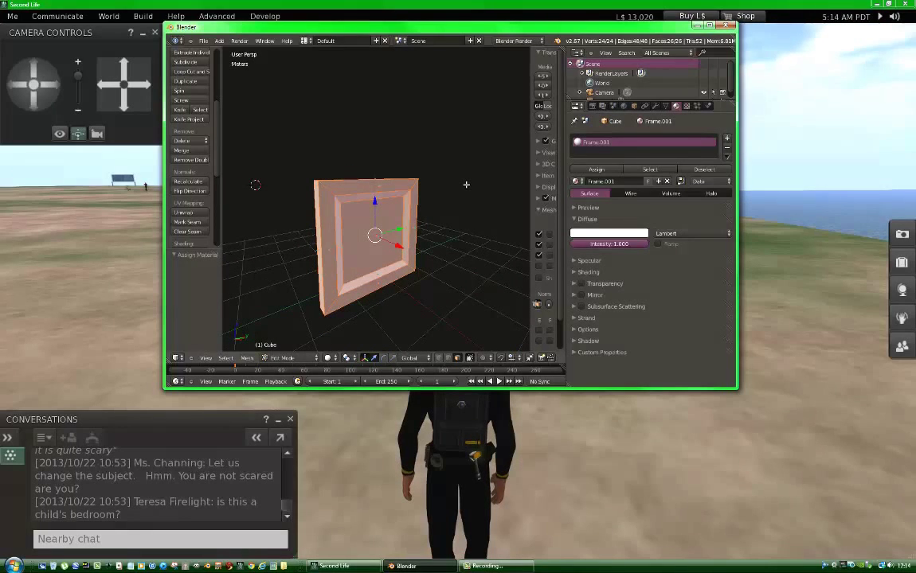
key("a")
middle_click_drag(450, 259, 405, 297)
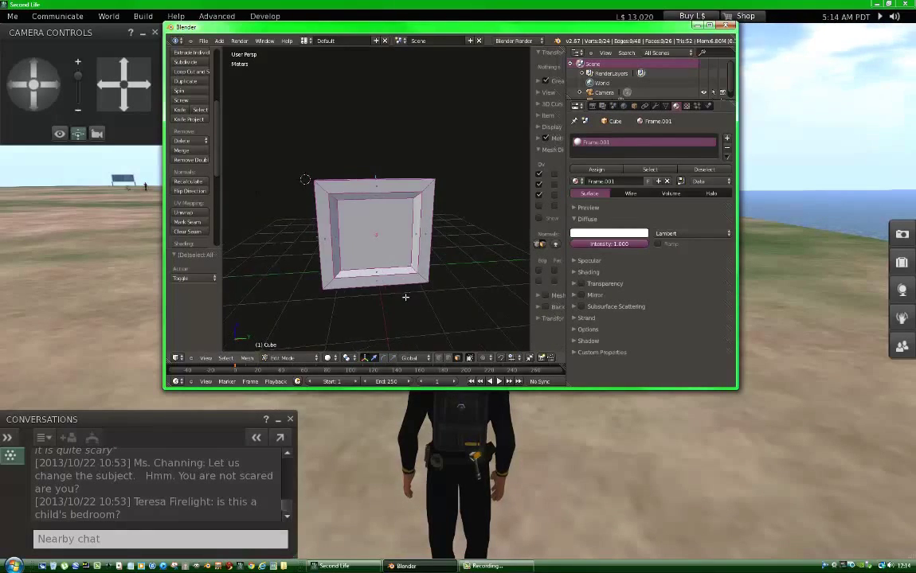
Compare textured and solid shading, ending in textured view of the white frame
left_click(327, 358)
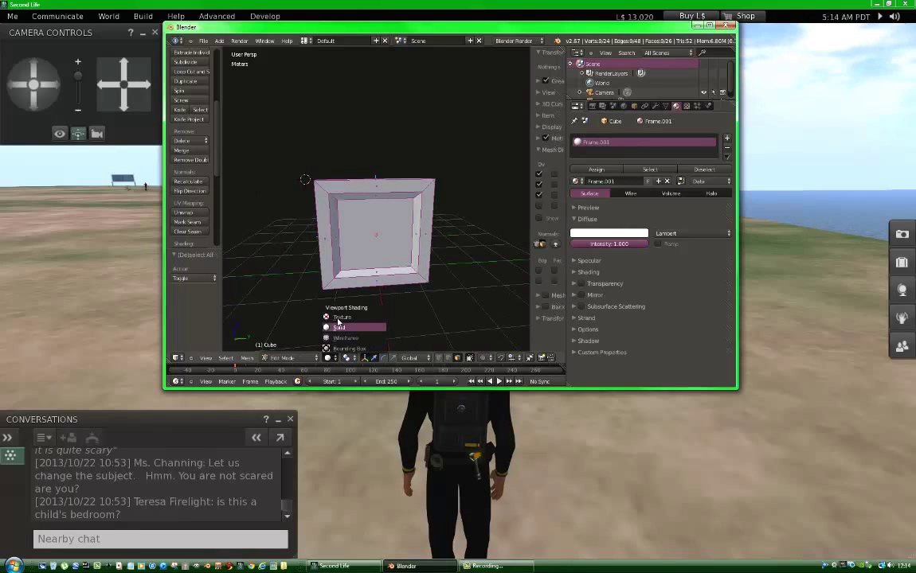
left_click(317, 284)
middle_click_drag(428, 301, 267, 239)
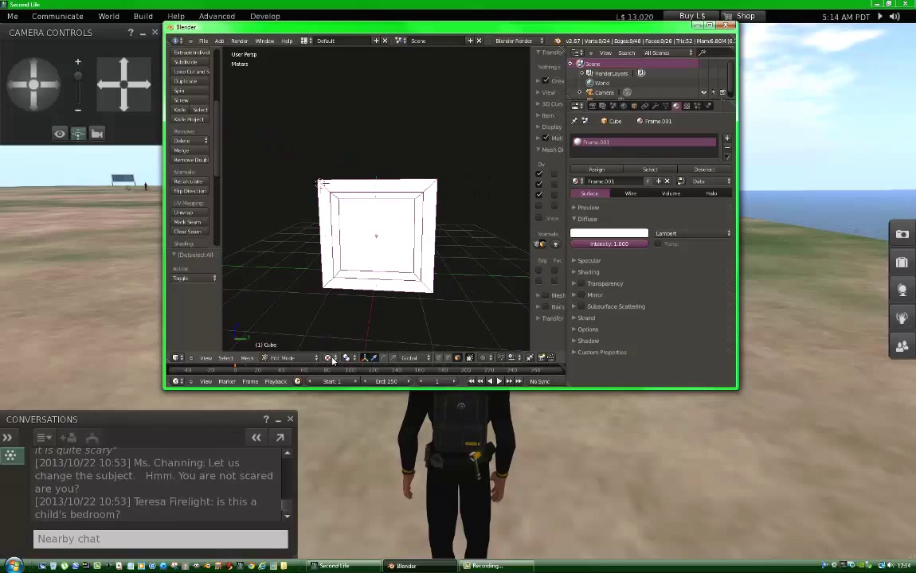
left_click(329, 358)
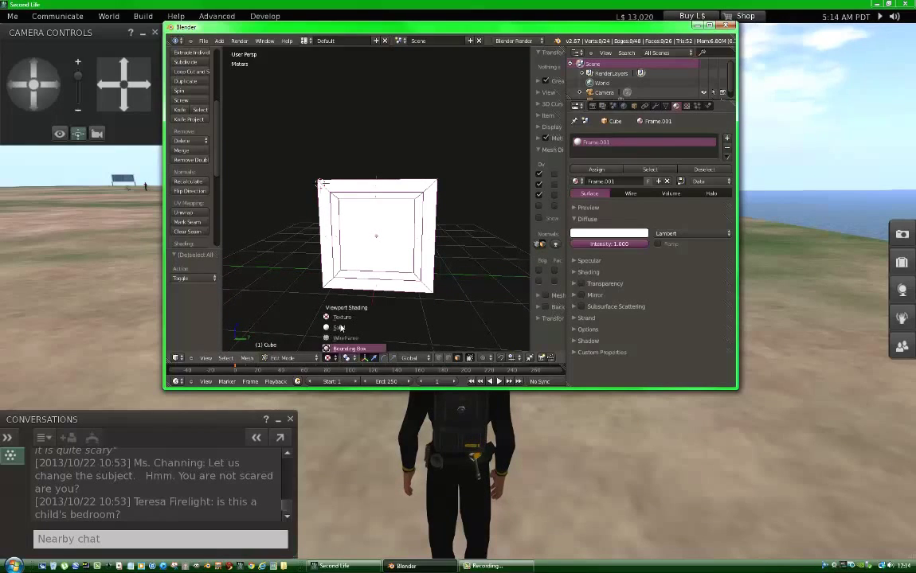
left_click(340, 328)
left_click(329, 358)
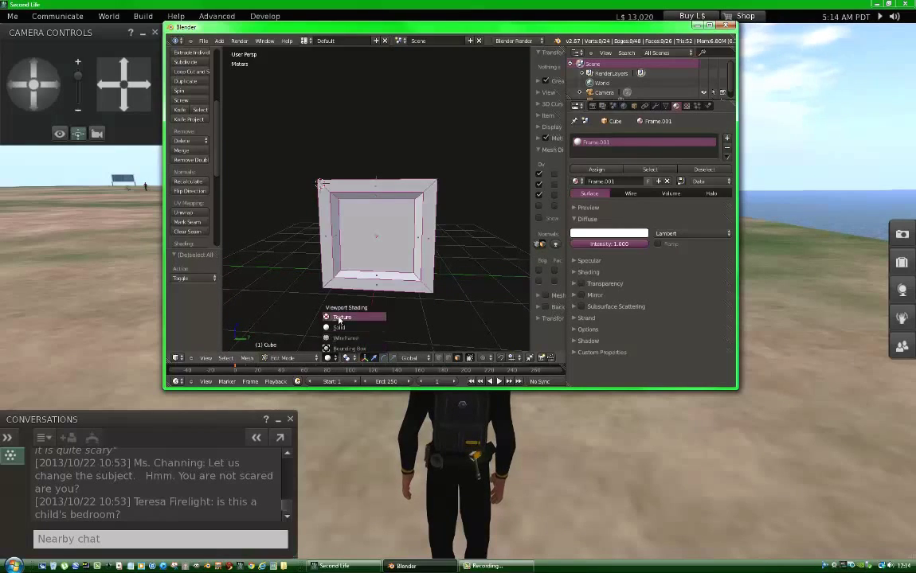
left_click(306, 287)
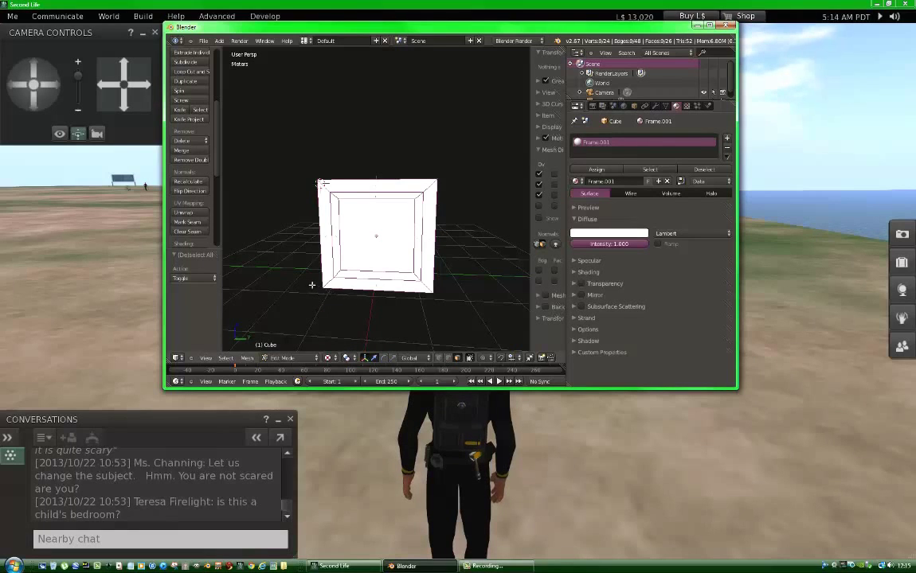
mouse_move(311, 282)
middle_mouse_down()
mouse_move(338, 302)
mouse_move(379, 298)
mouse_move(317, 287)
middle_mouse_up()
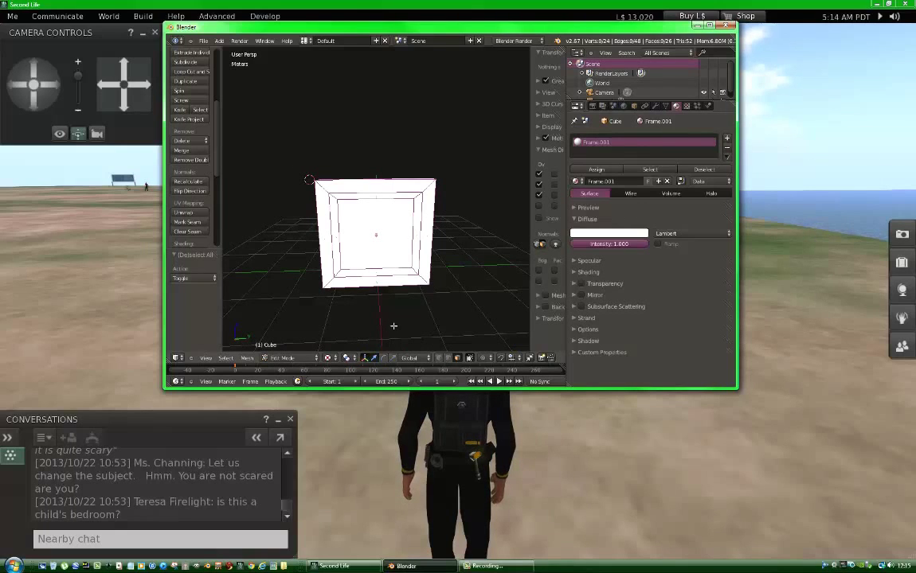
Switch to wireframe display and select the frame's left side face and top strip
key("z")
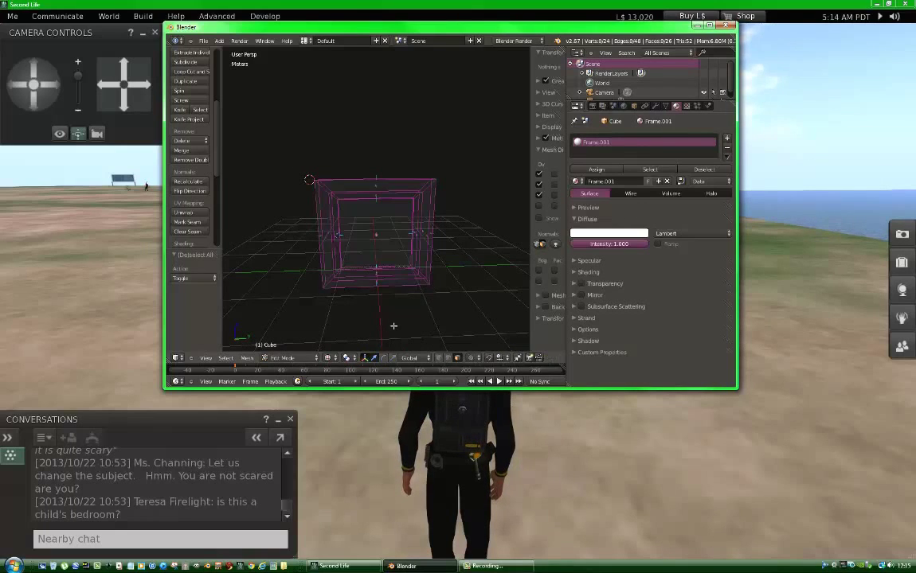
scroll(394, 326, "up", 5)
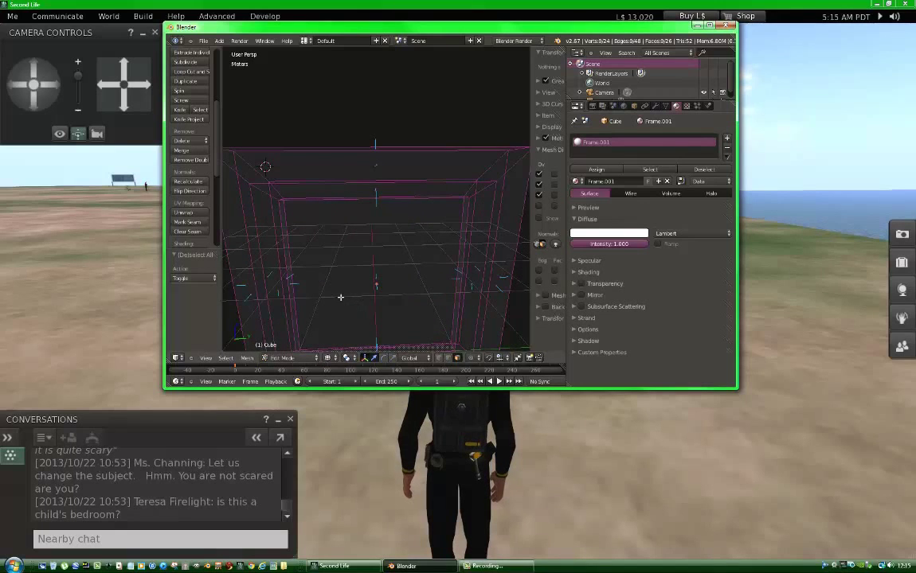
middle_click_drag(331, 254, 356, 212)
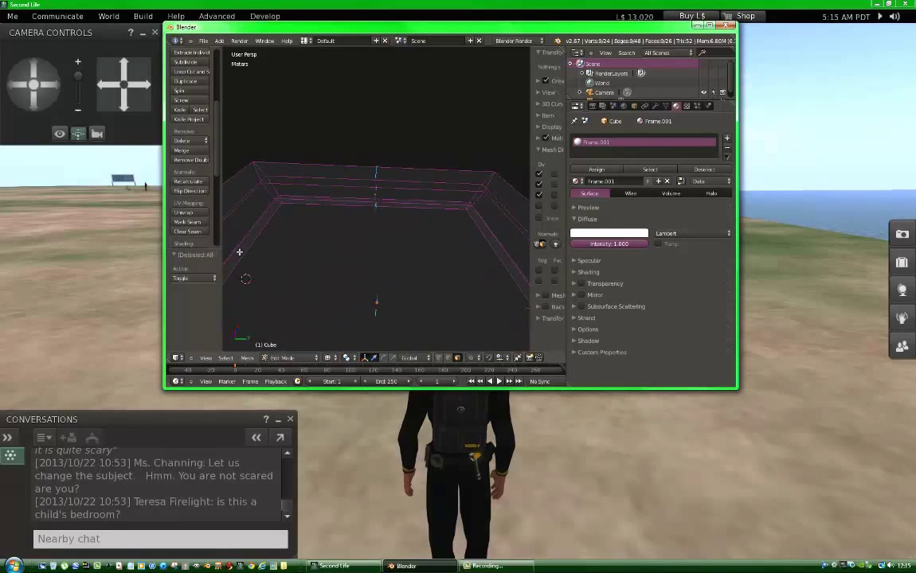
middle_click_drag(288, 237, 335, 237)
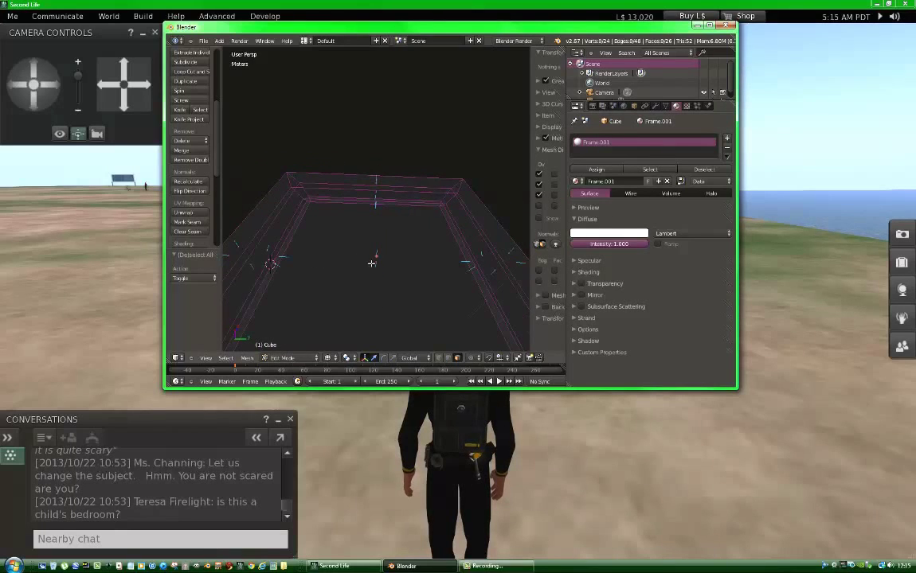
right_click(278, 258)
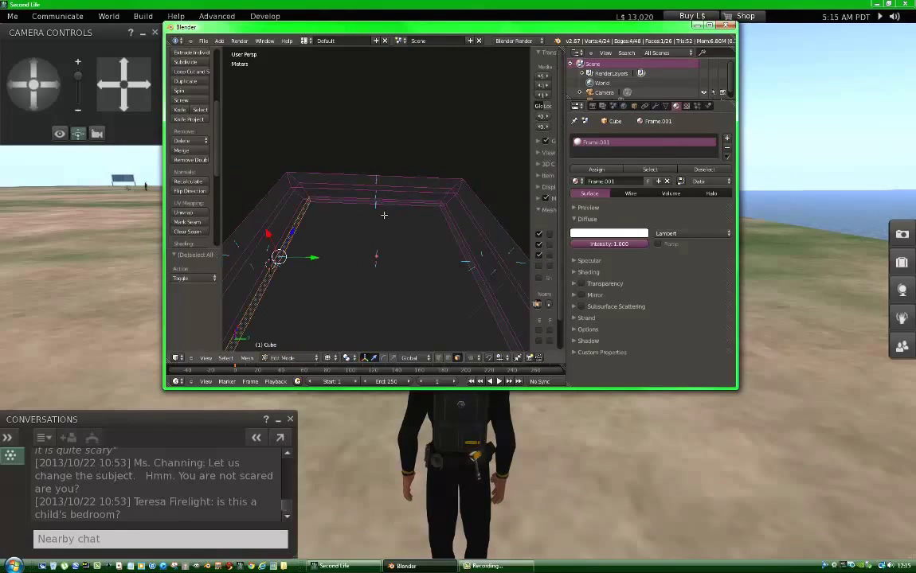
middle_click_drag(384, 215, 423, 257)
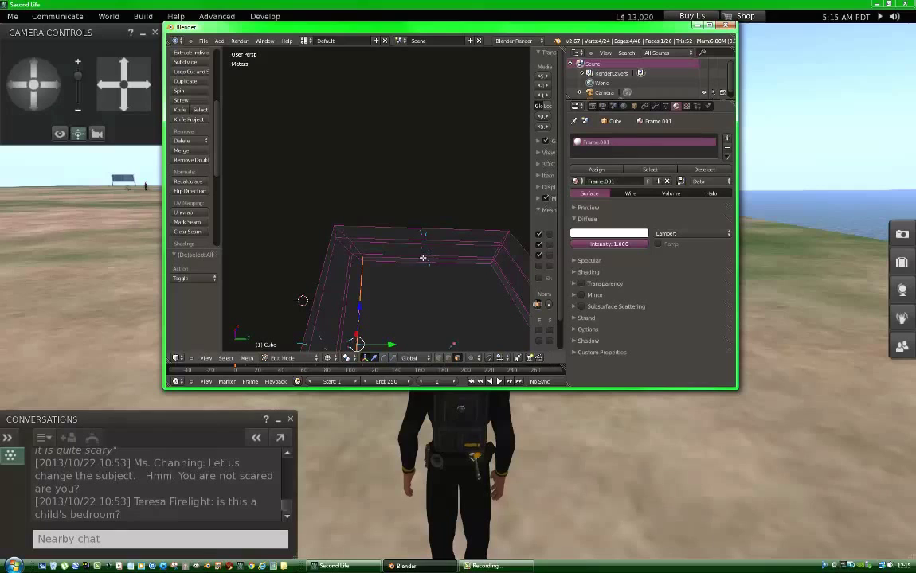
right_click(426, 261, "shift")
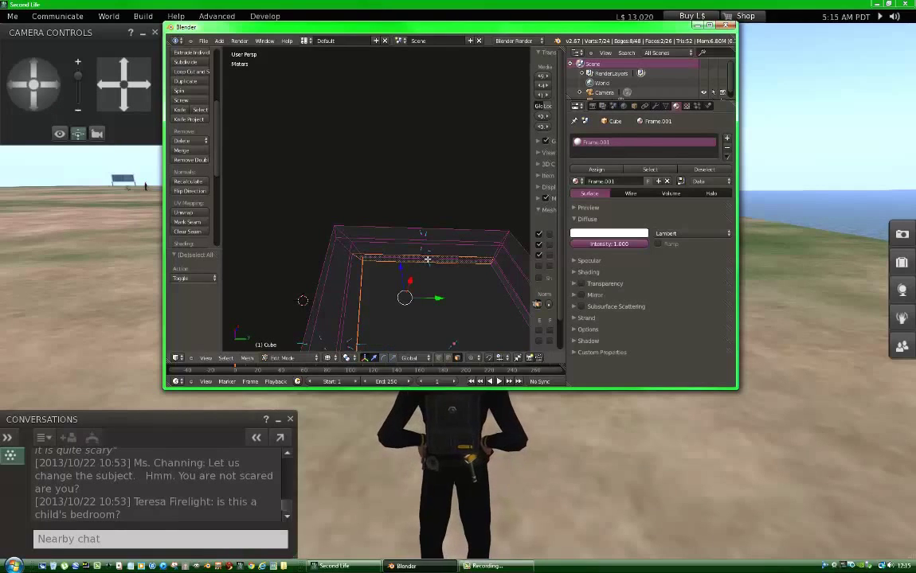
right_click(426, 260, "shift")
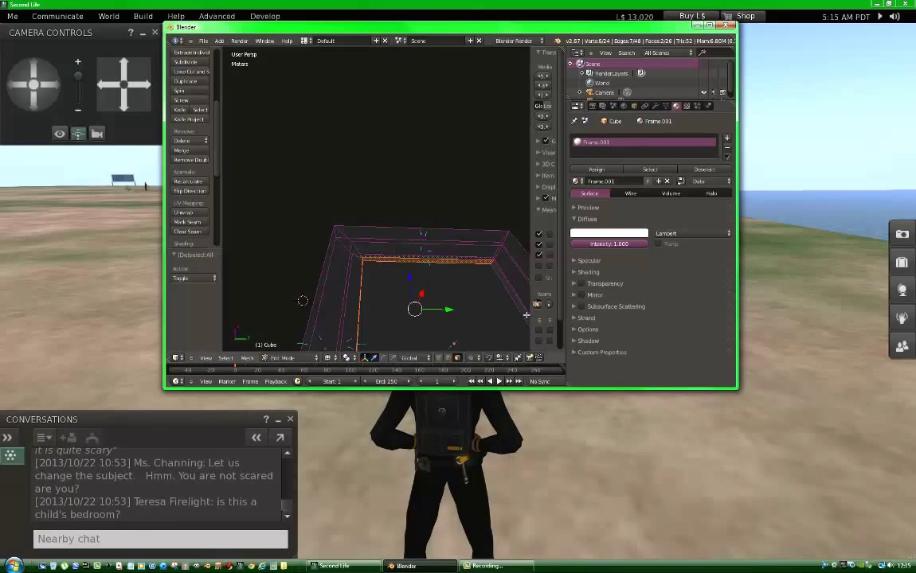
Zoom and orbit until the whole frame is seen head-on
scroll(508, 314, "down", 1)
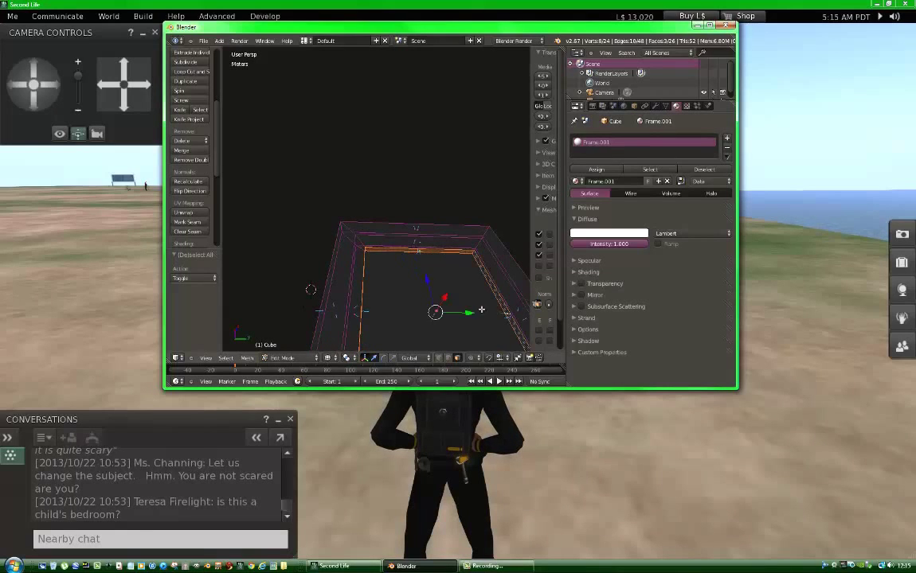
scroll(410, 344, "down", 6)
middle_click_drag(410, 344, 426, 291)
scroll(426, 292, "up", 8)
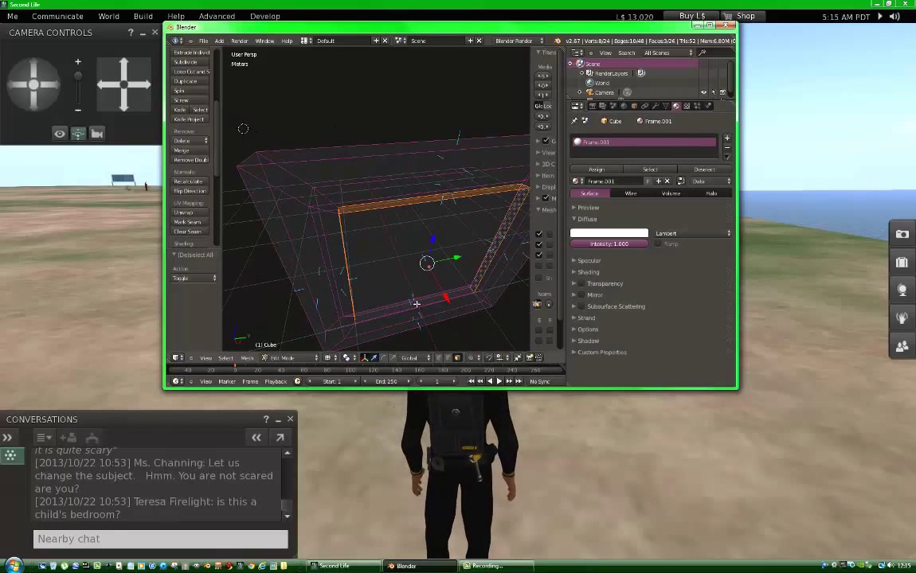
middle_click_drag(426, 306, 437, 262)
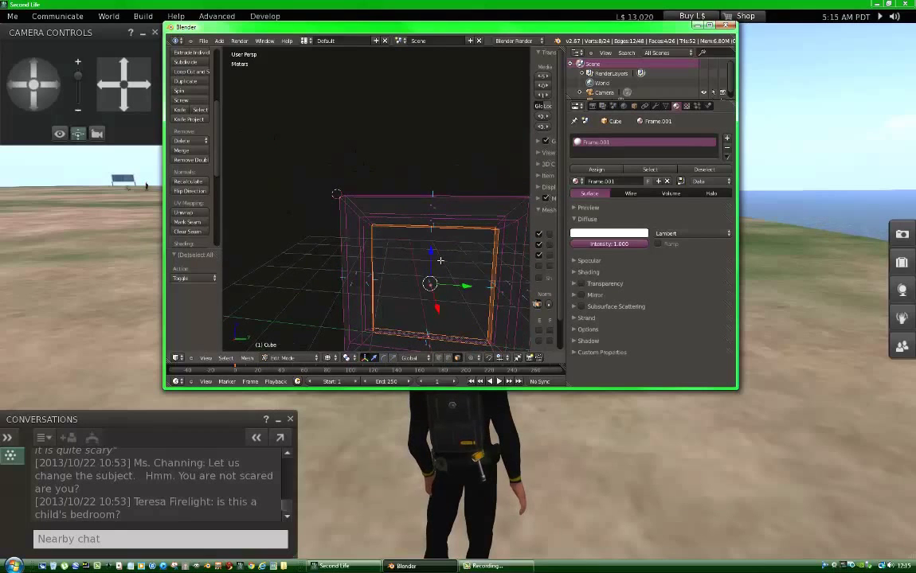
scroll(436, 327, "down", 2)
middle_click_drag(437, 330, 474, 317)
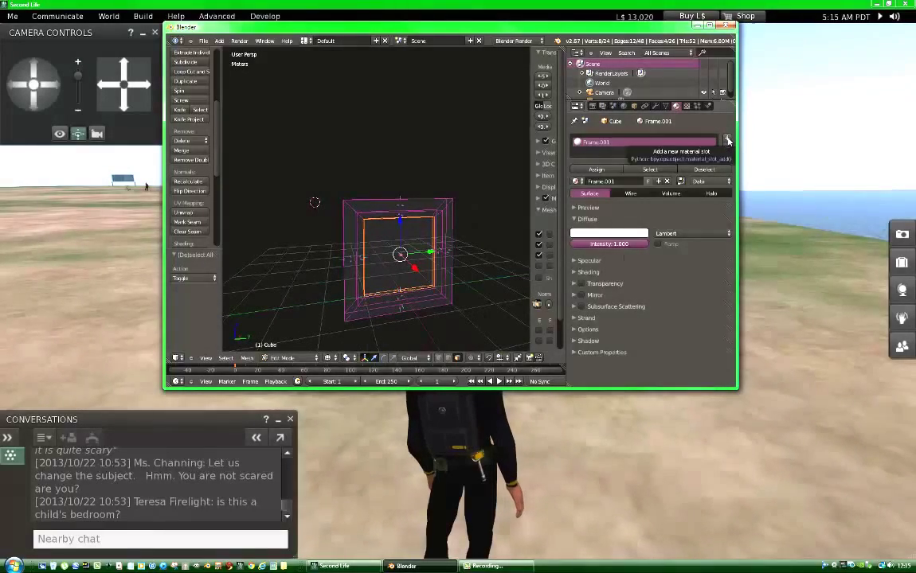
Add a material slot with a new Glass Edge.001 material and assign it to the inner faces
left_click(727, 139)
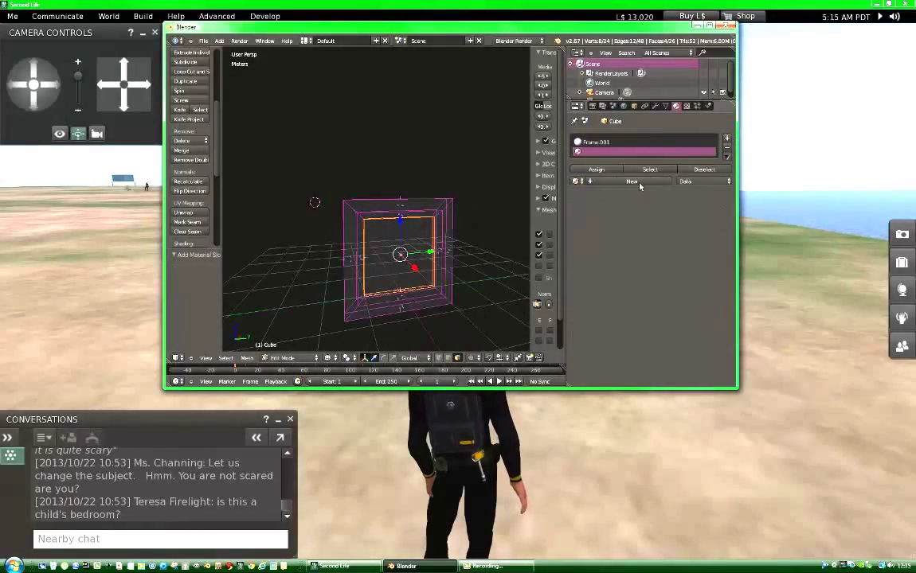
left_click(616, 184)
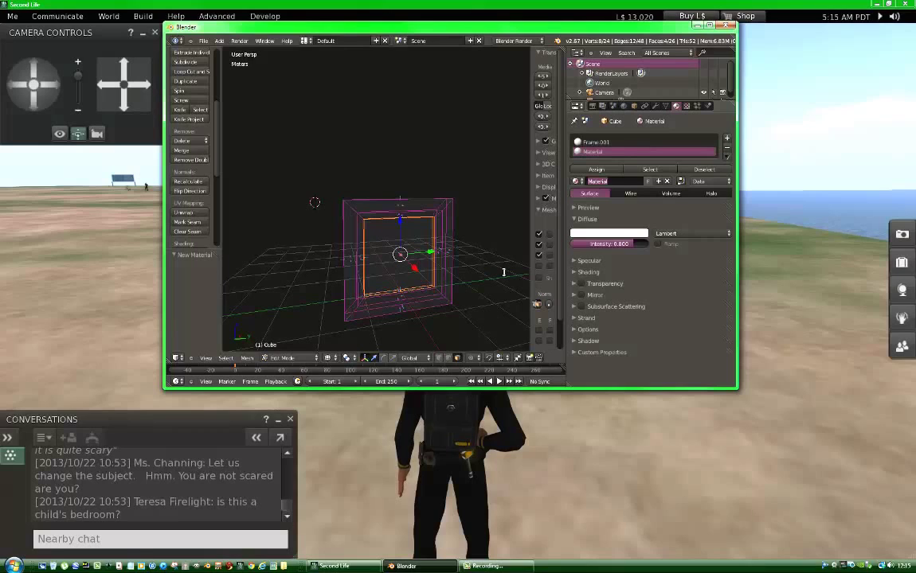
type("Glass Edge")
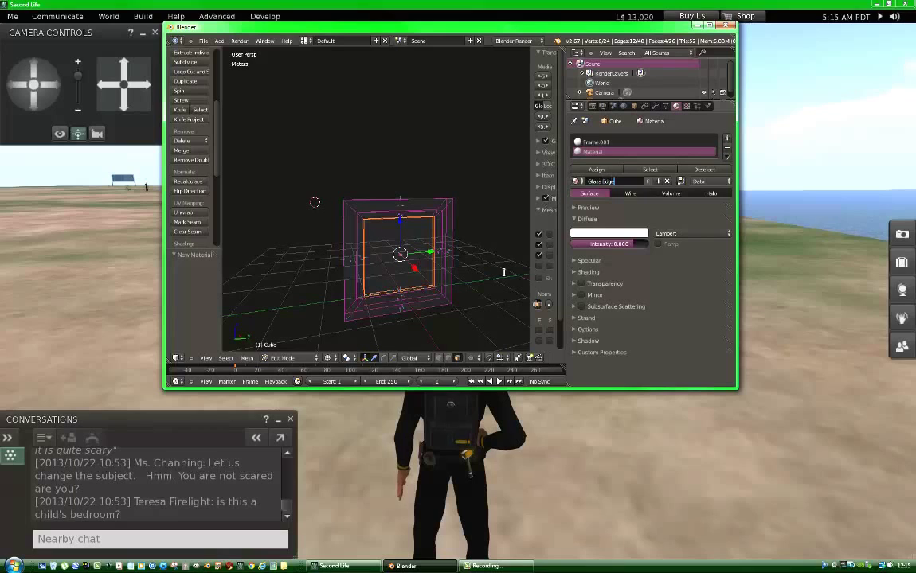
key("Return")
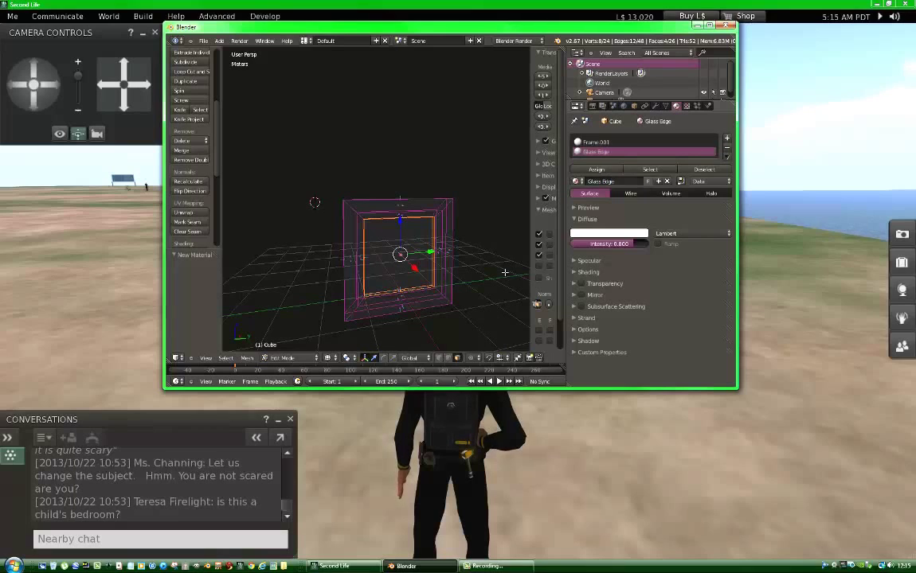
left_click(659, 182)
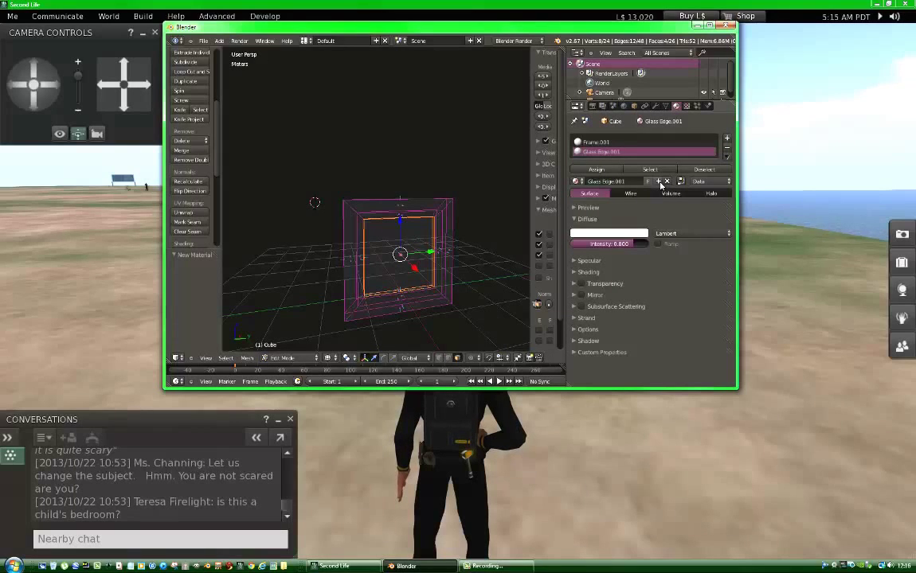
left_click(602, 170)
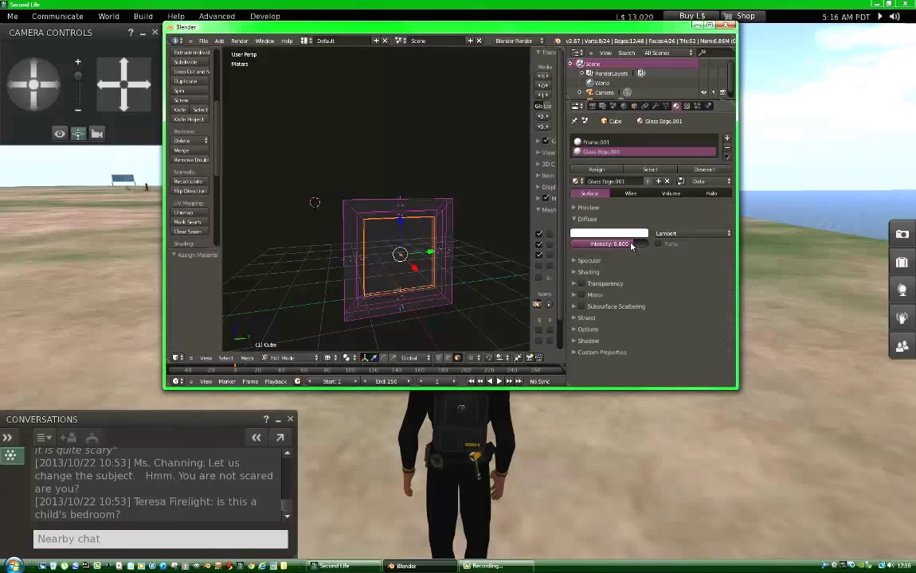
Set Glass Edge.001's diffuse intensity to 1.000 and its colour to pure blue
left_click_drag(630, 246, 653, 250)
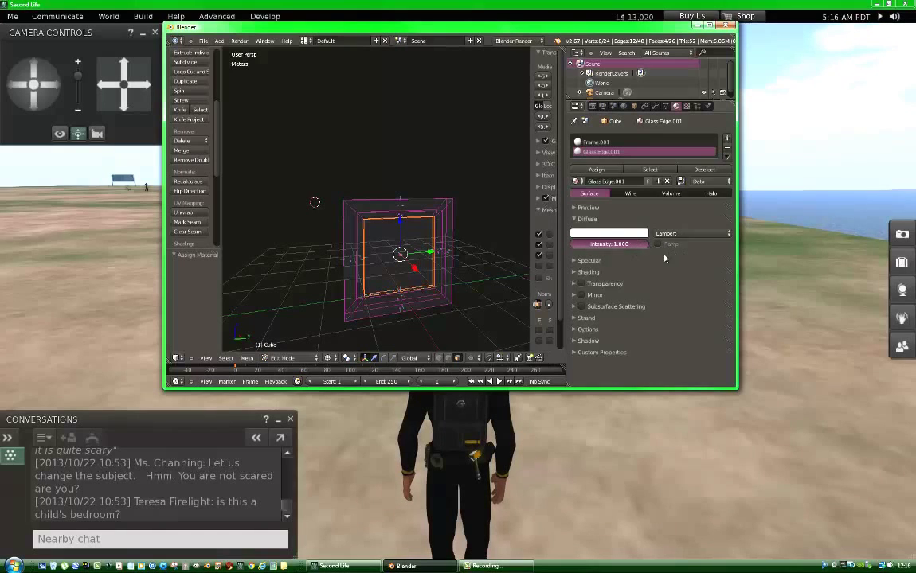
left_click(616, 234)
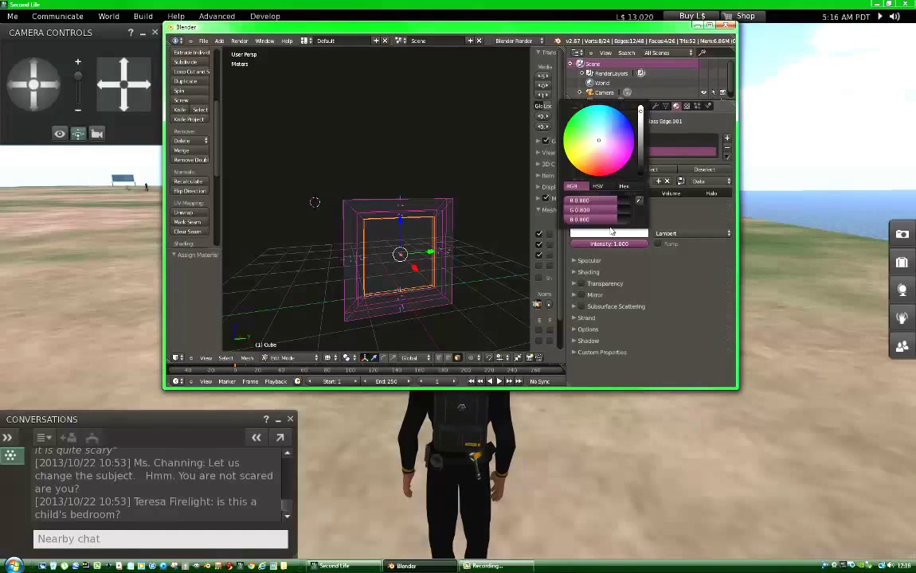
mouse_move(619, 221)
left_mouse_down()
mouse_move(637, 220)
mouse_move(521, 208)
left_mouse_up()
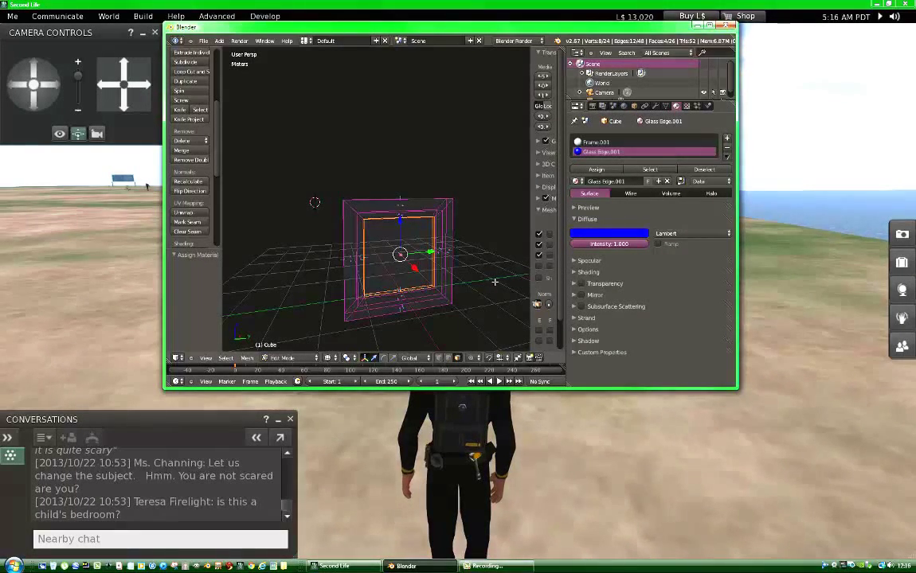
View the deselected frame from the front in textured shading, white border with blue inner faces
key("z")
scroll(491, 284, "up", 4)
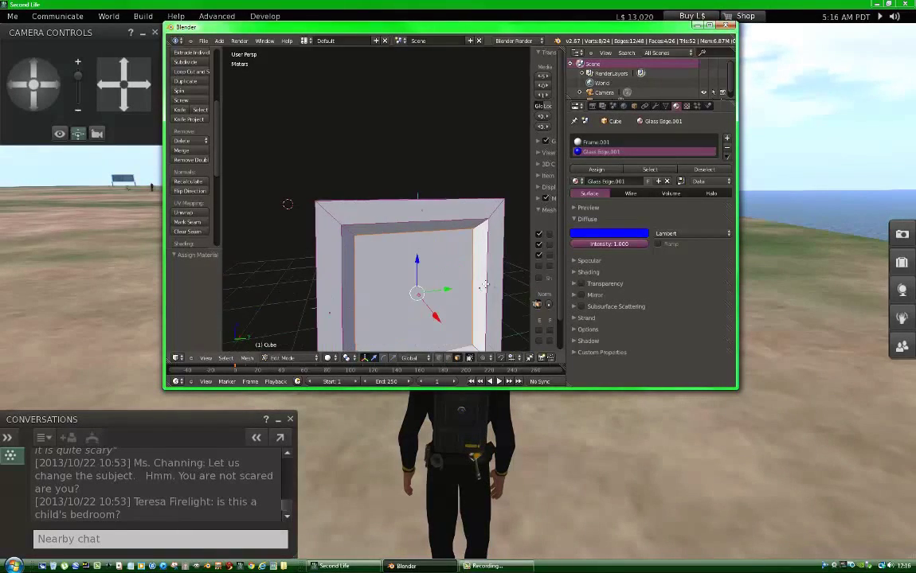
left_click(328, 358)
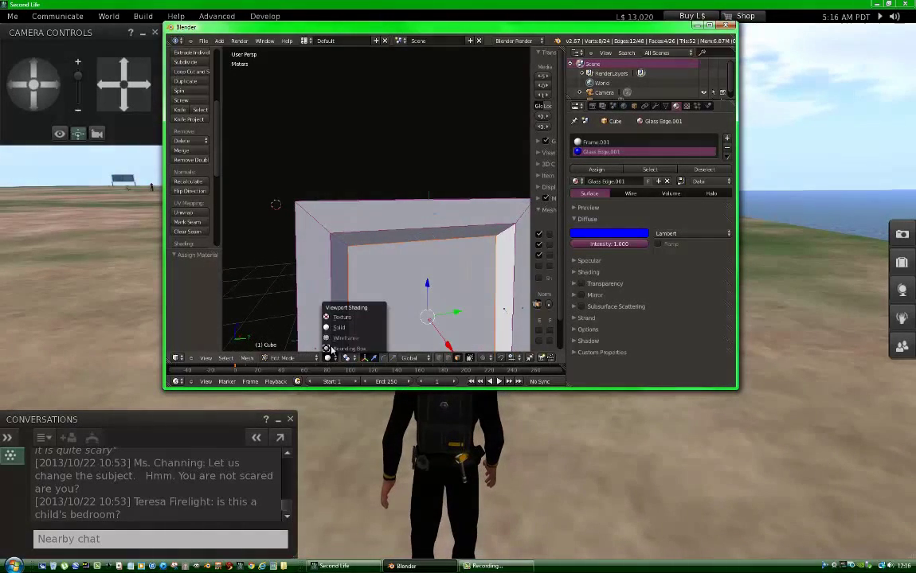
left_click(311, 287)
middle_click_drag(360, 257, 408, 194)
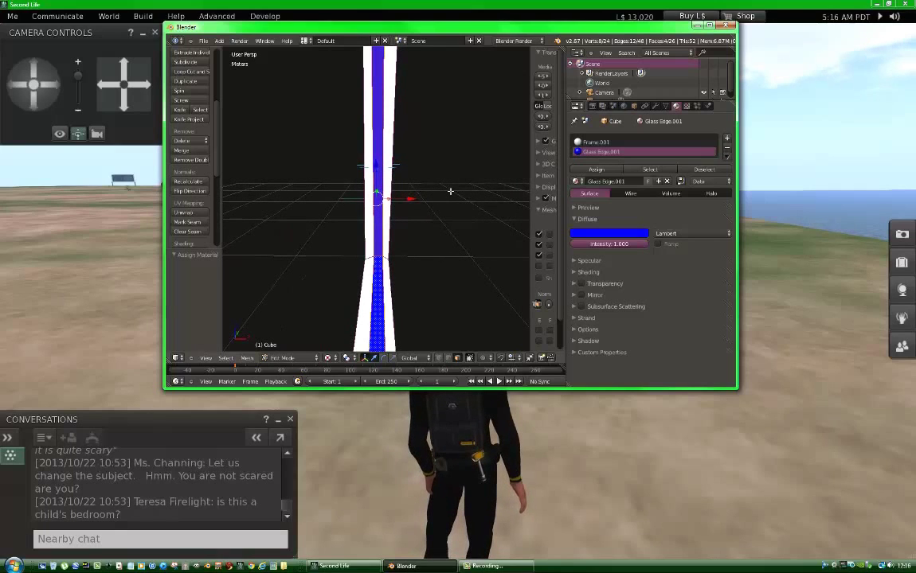
scroll(446, 195, "down", 5)
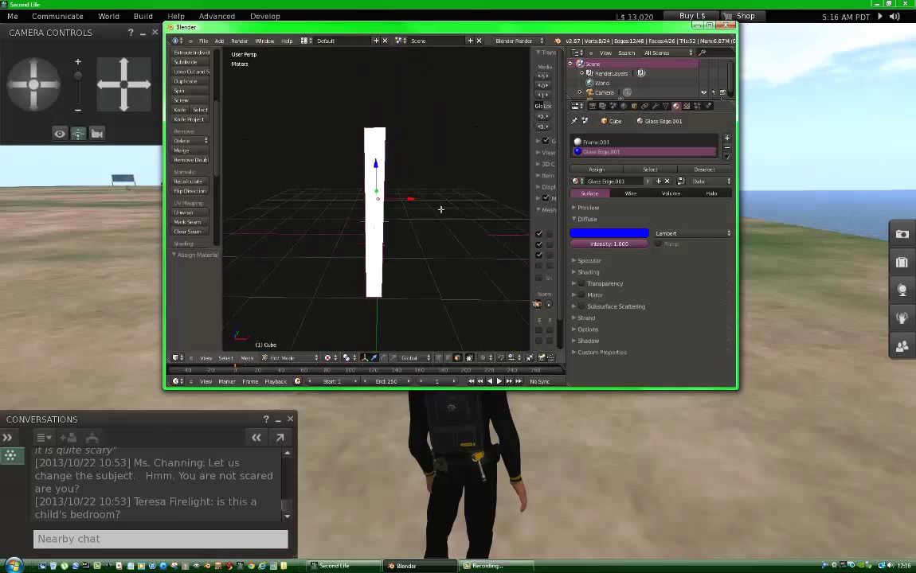
middle_click_drag(440, 209, 290, 152)
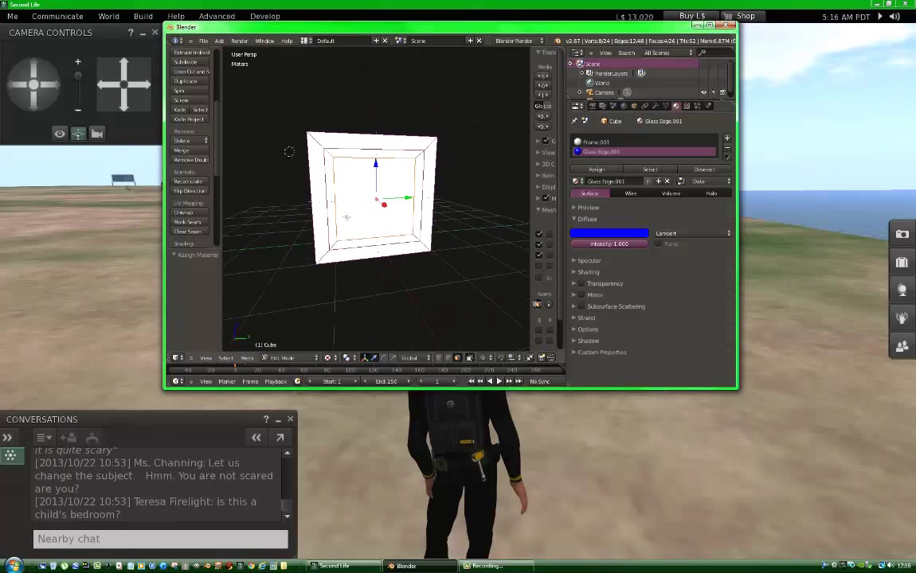
key("a")
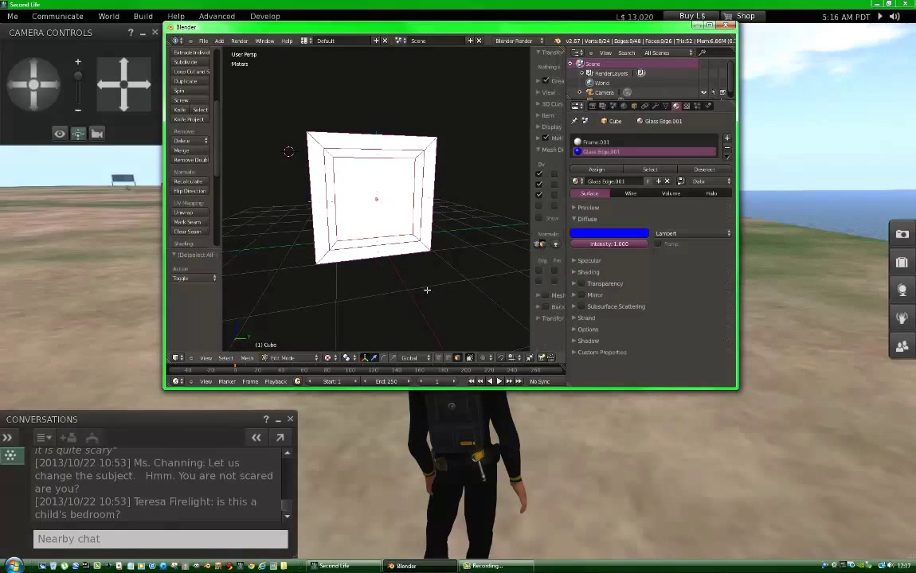
scroll(454, 255, "up", 3)
middle_click_drag(470, 263, 444, 298)
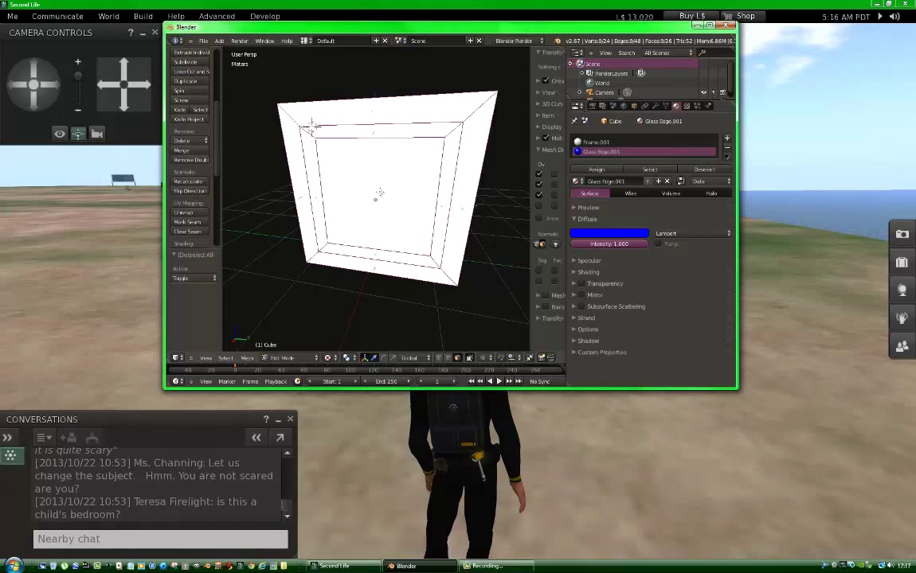
Select the frame's outer face and an inner frame face
right_click(312, 123)
scroll(333, 319, "down", 3)
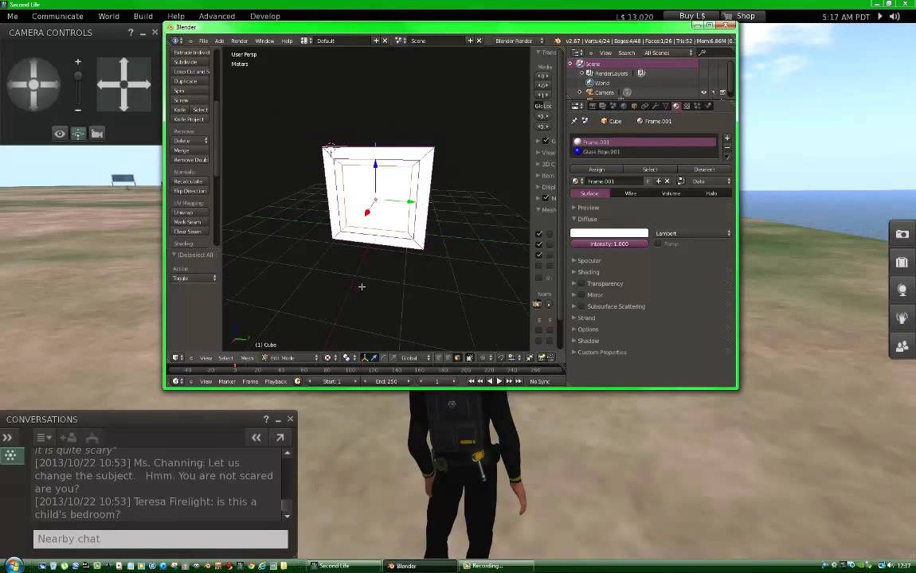
middle_click_drag(360, 345, 371, 211)
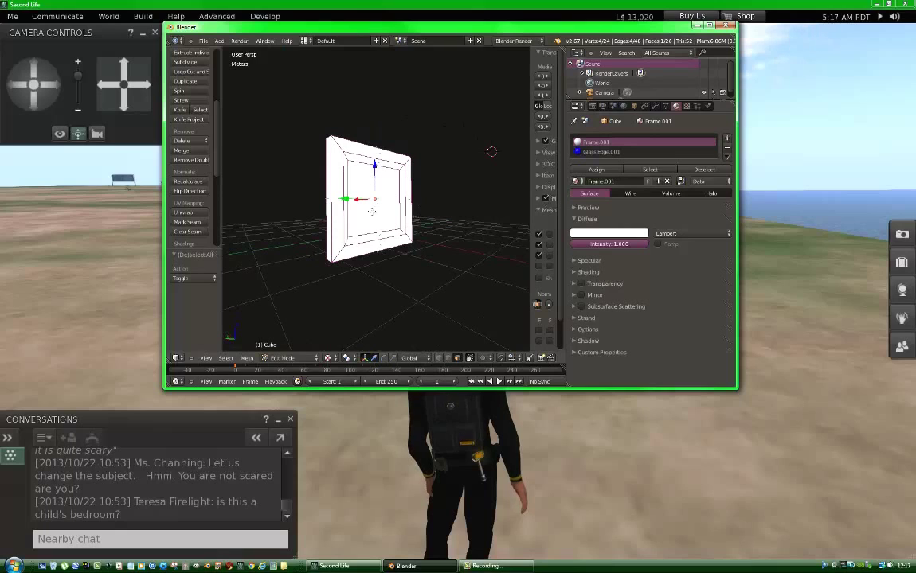
right_click(374, 211, "shift")
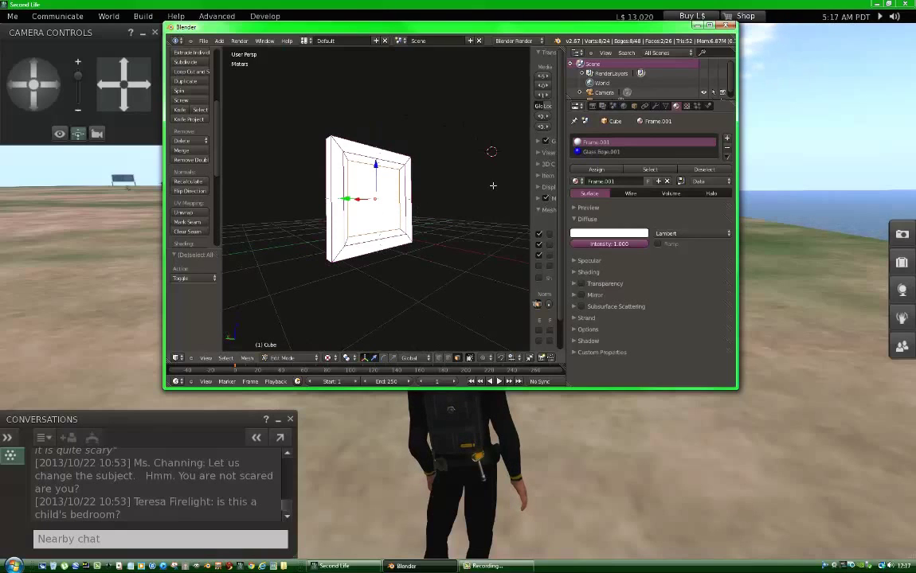
Add a third material slot with a new material named 'Transparency'
left_click(727, 139)
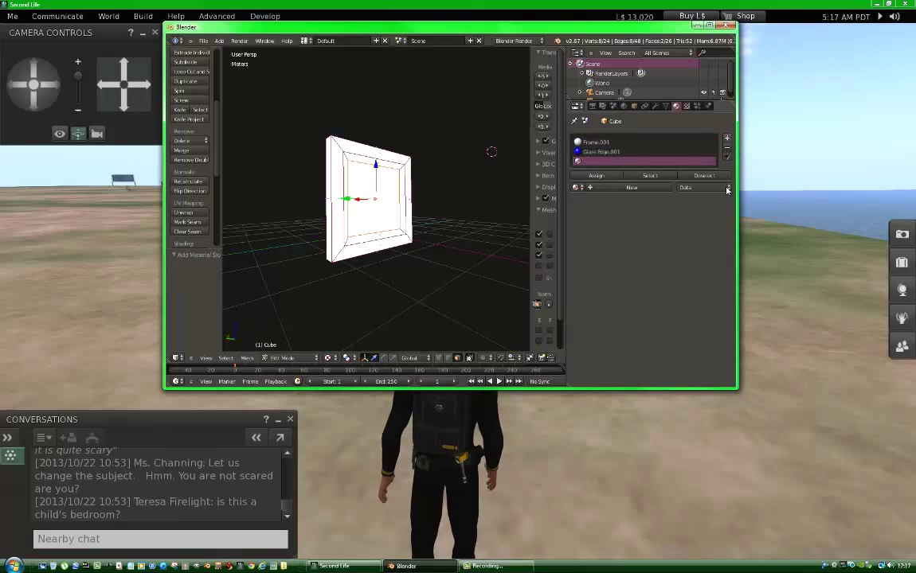
left_click(629, 188)
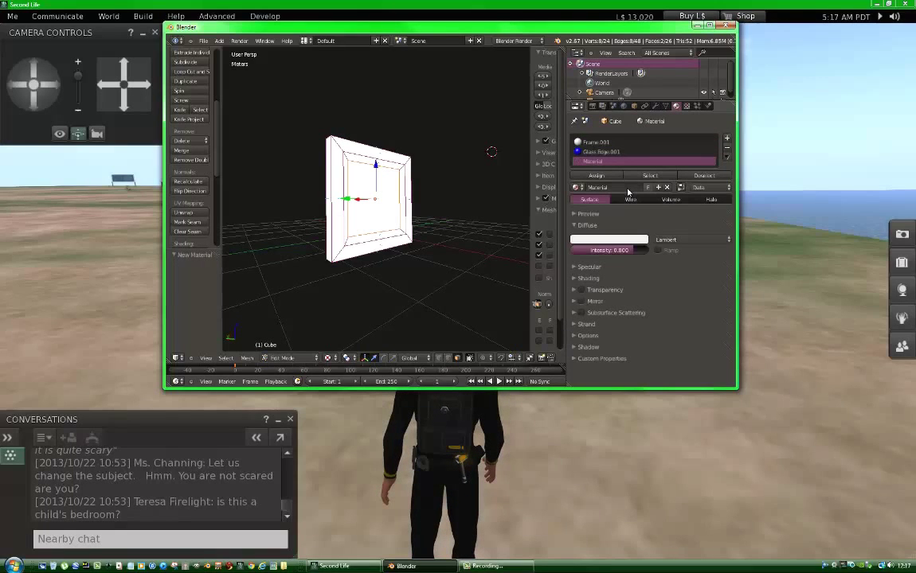
left_click(610, 187)
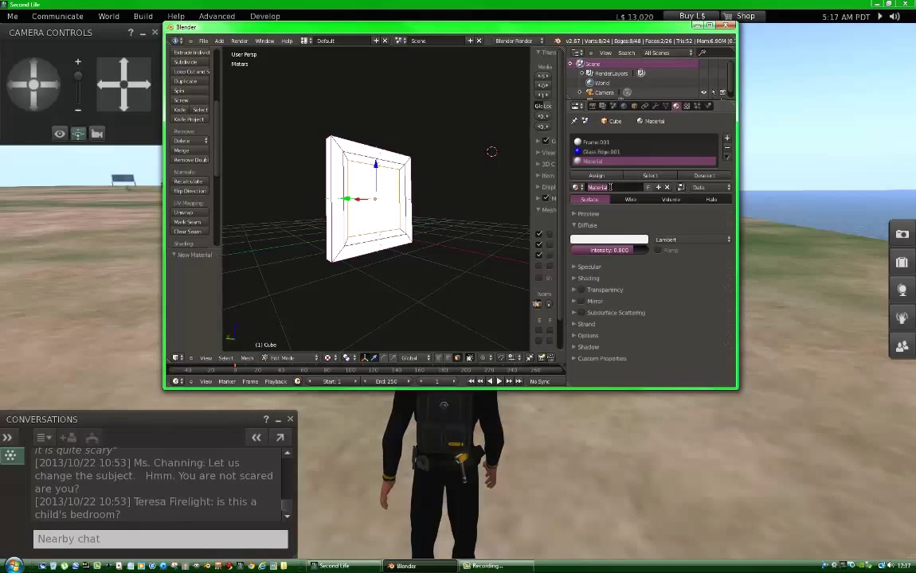
type("Tran")
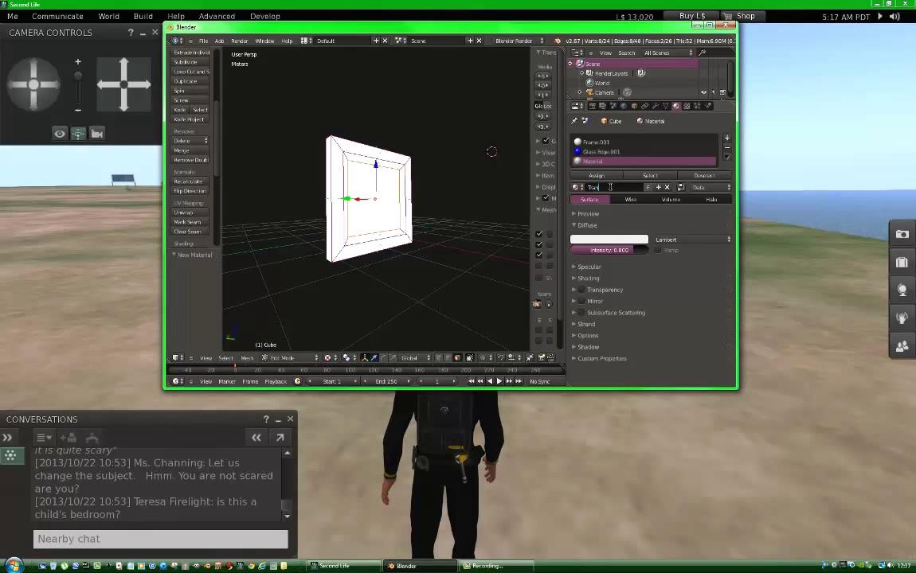
type("sparency")
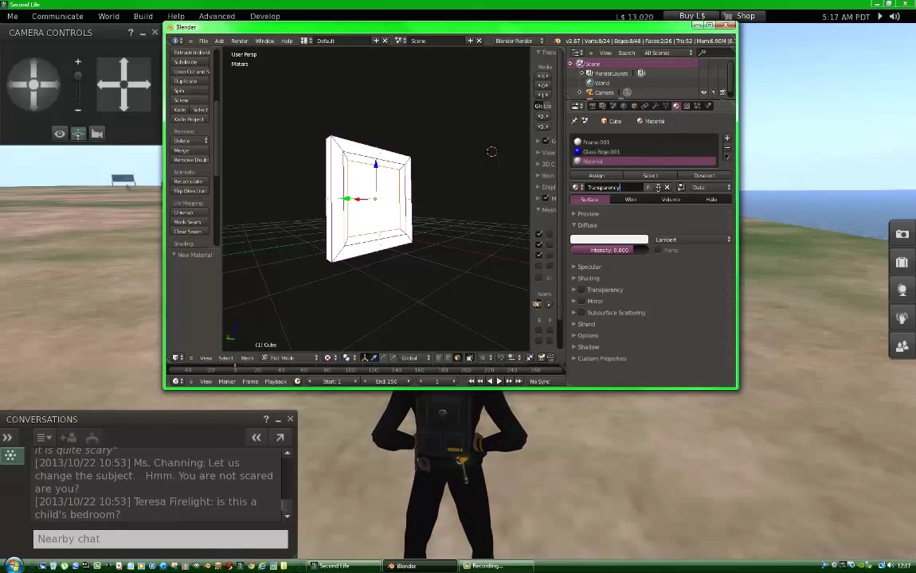
key("Return")
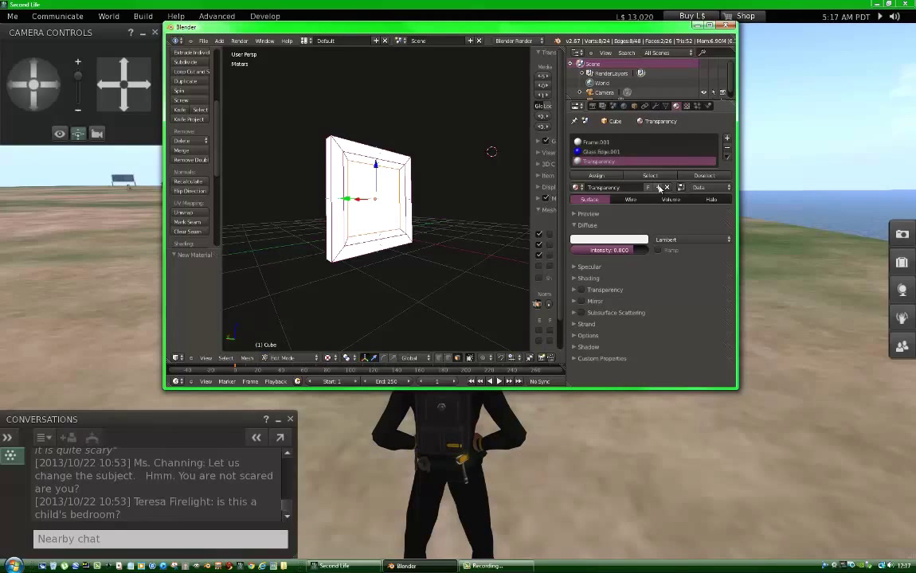
Duplicate the Transparency material as Transparency.001 with diffuse intensity 1.0 and pure blue colour
left_click(660, 187)
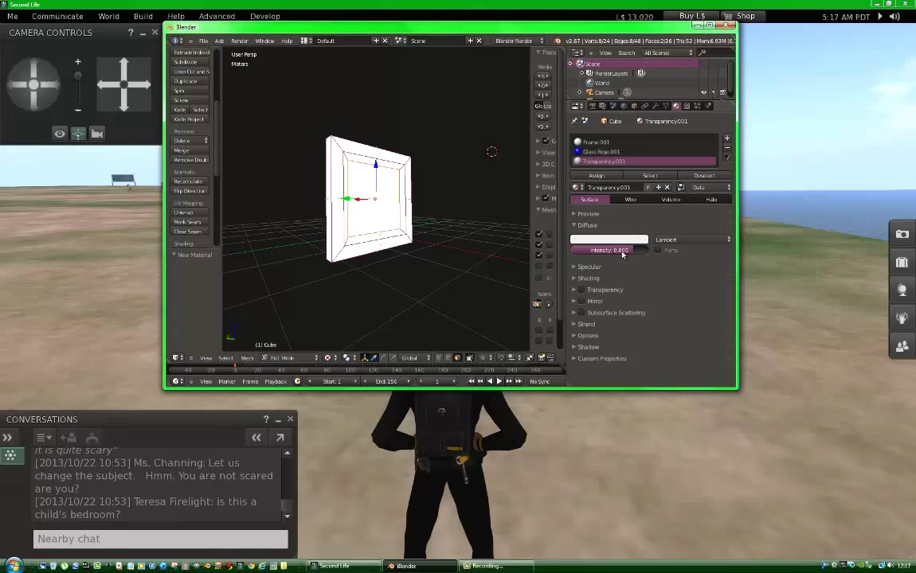
mouse_move(624, 252)
left_mouse_down()
mouse_move(637, 251)
mouse_move(621, 250)
left_mouse_up()
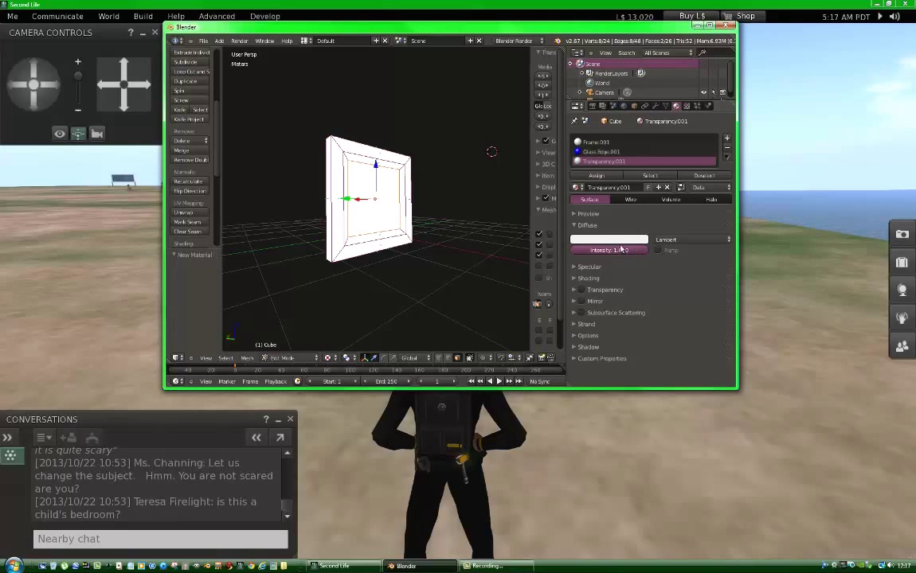
left_click(611, 240)
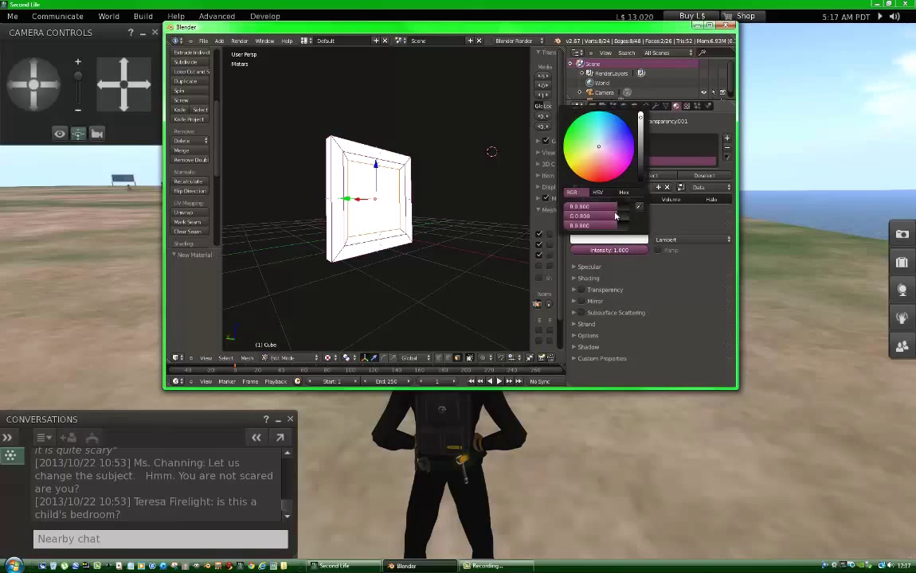
left_click_drag(615, 216, 513, 215)
left_click_drag(618, 206, 517, 205)
left_click_drag(606, 226, 650, 231)
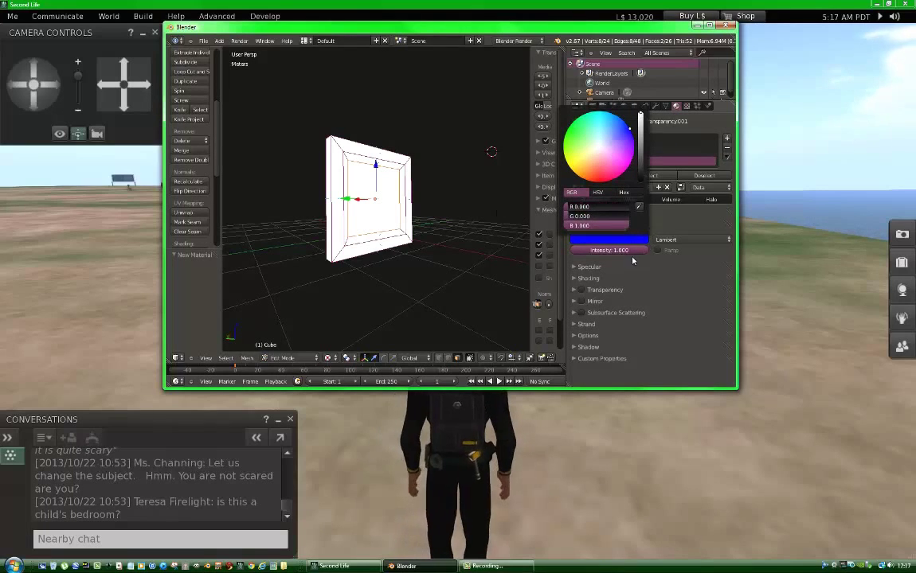
Enable Transparency on Transparency.001 and set its Alpha to 0.25
left_click(581, 291)
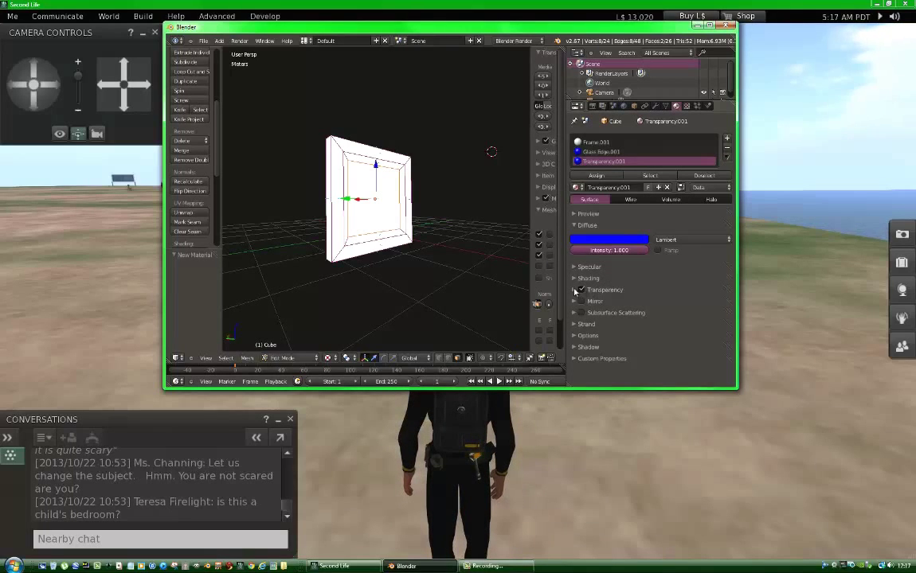
left_click(574, 291)
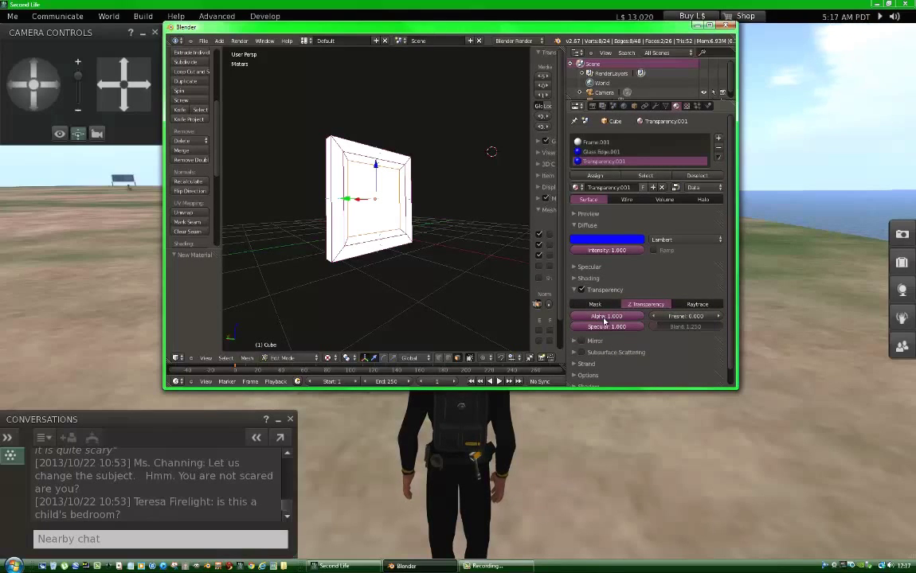
left_click(599, 316)
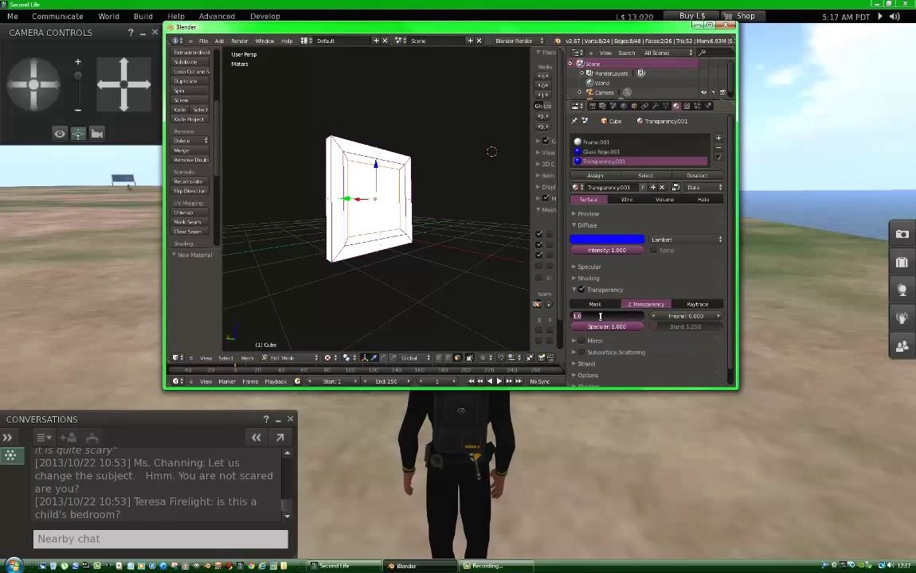
key("BackSpace")
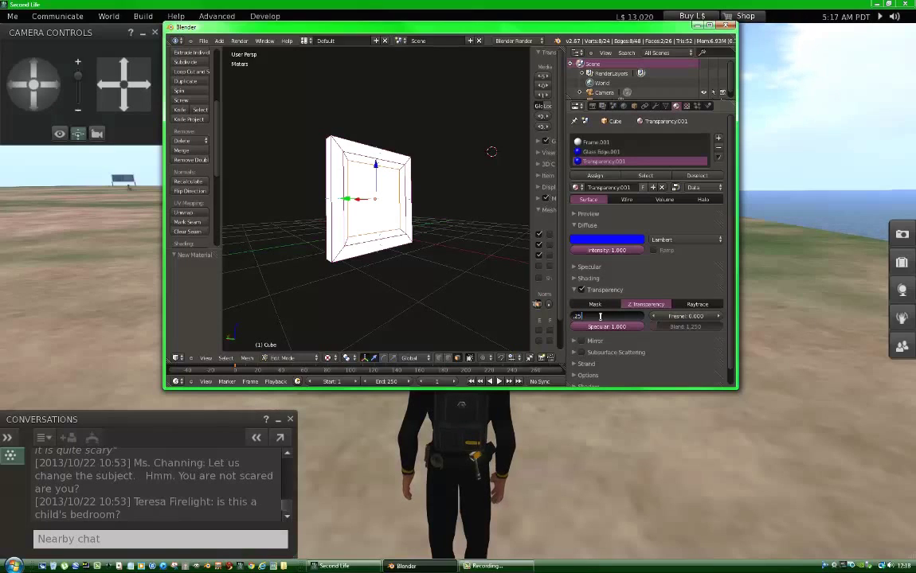
type(".25")
key("Return")
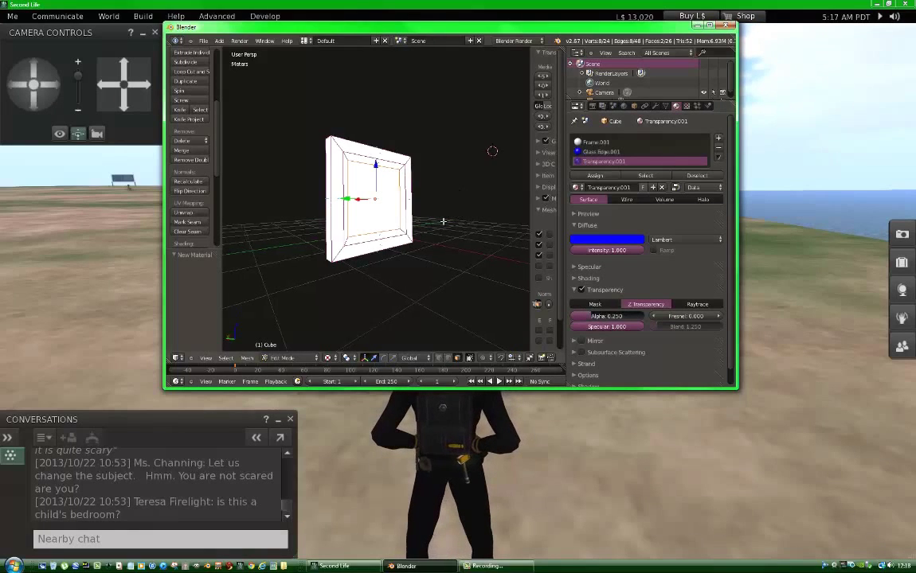
Assign the blue transparent material to the frame's inner pane
mouse_move(441, 221)
middle_mouse_down()
mouse_move(398, 260)
mouse_move(372, 230)
mouse_move(462, 216)
mouse_move(446, 209)
middle_mouse_up()
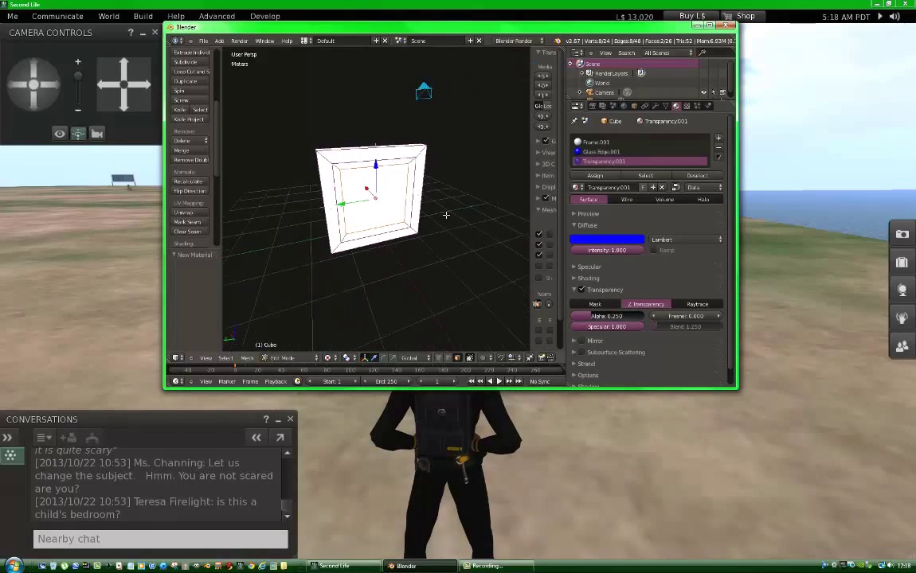
scroll(468, 211, "up", 2)
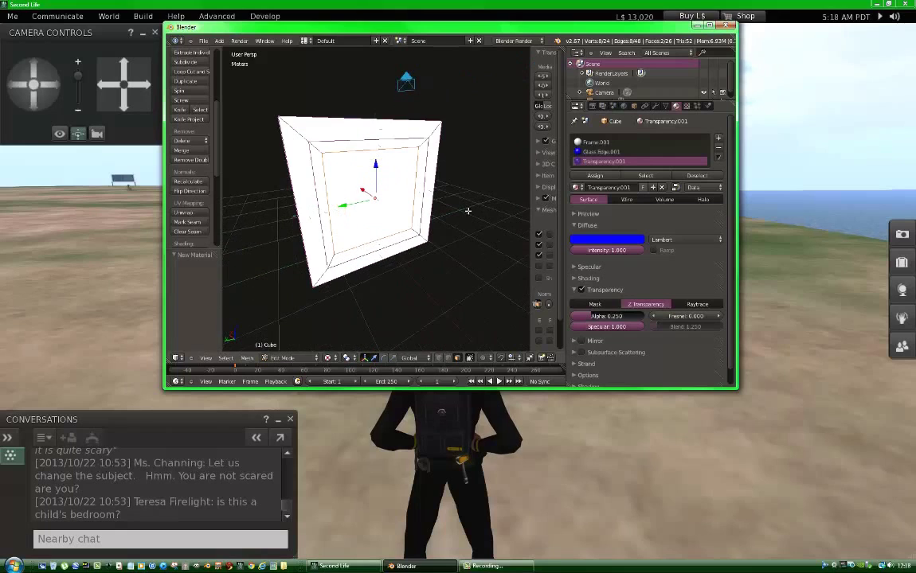
left_click(597, 176)
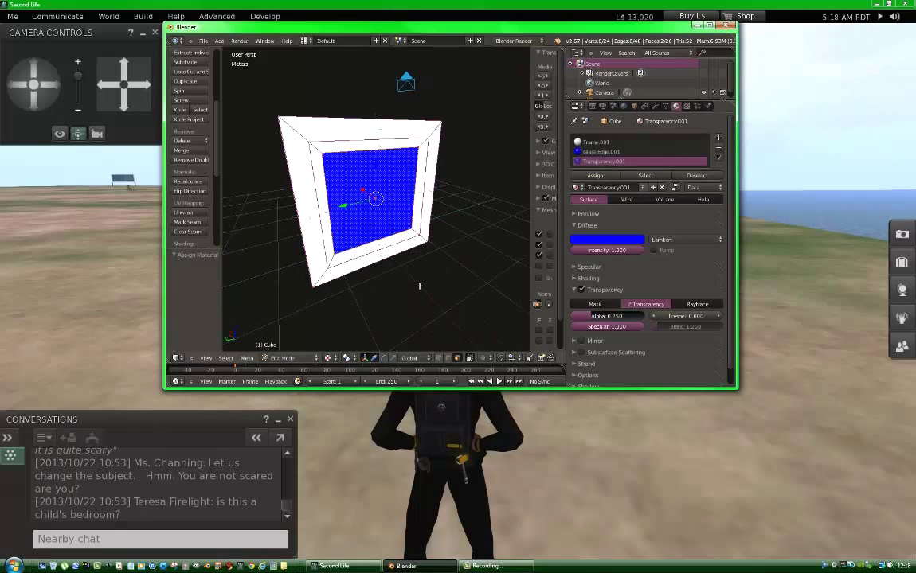
middle_click_drag(419, 285, 429, 253)
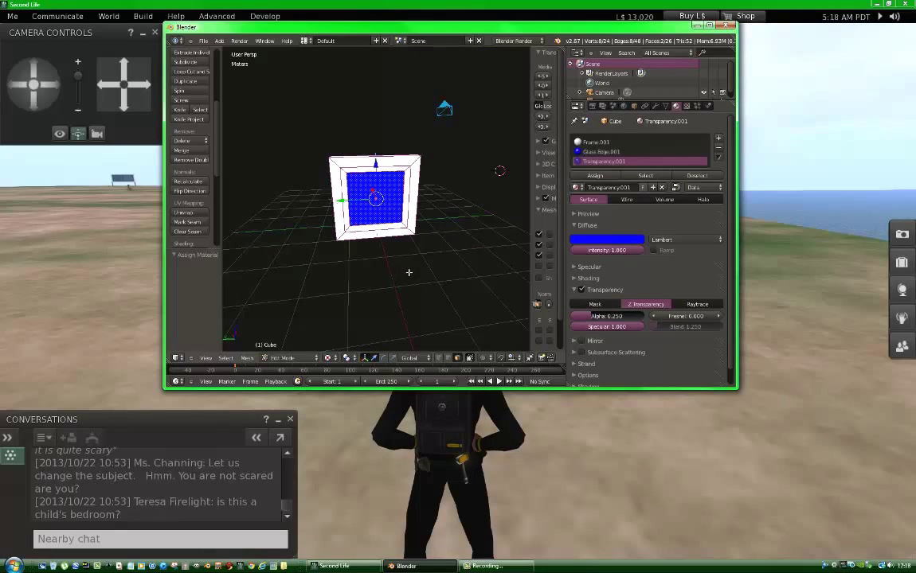
key("a")
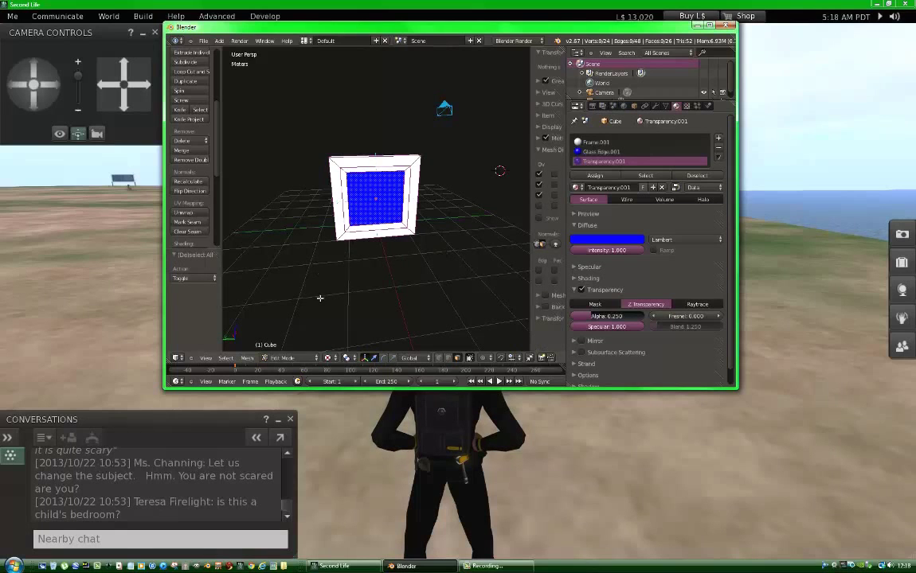
middle_click_drag(288, 267, 436, 266)
scroll(448, 269, "up", 2)
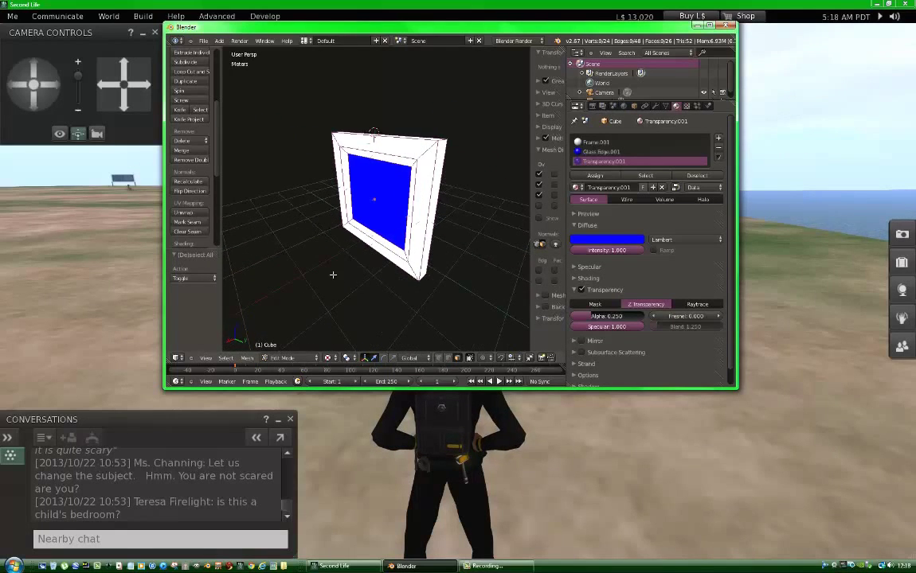
middle_click_drag(333, 275, 427, 262)
scroll(427, 262, "down", 2)
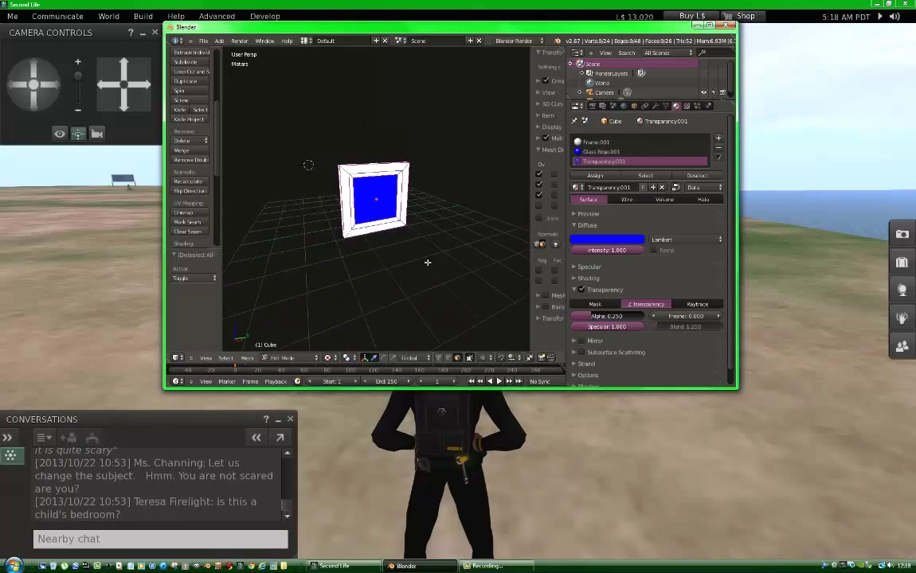
scroll(426, 262, "down", 3)
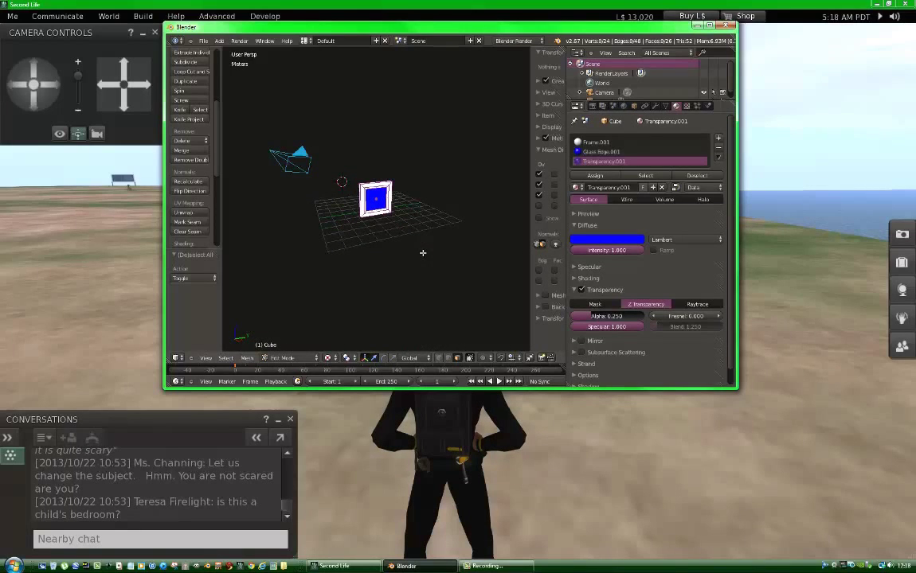
key("KP_0")
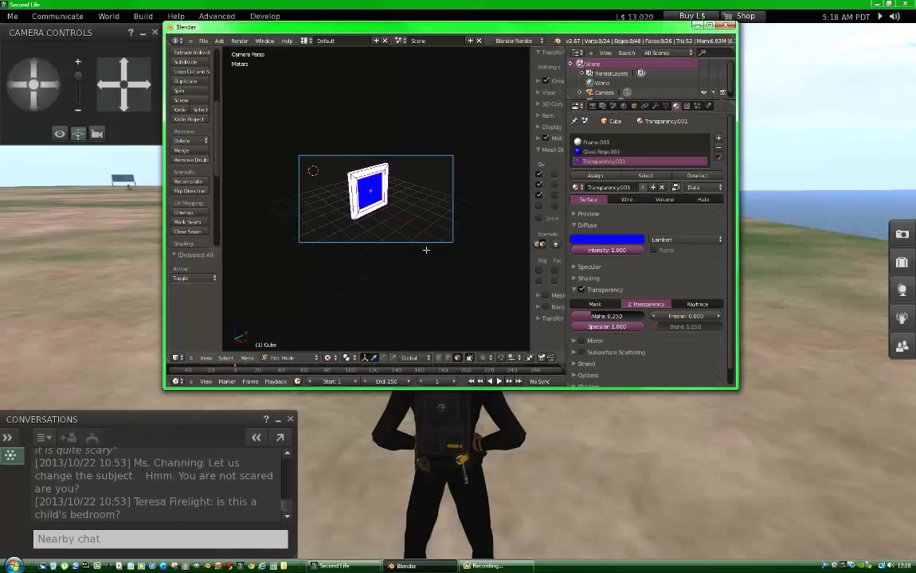
scroll(417, 215, "up", 3)
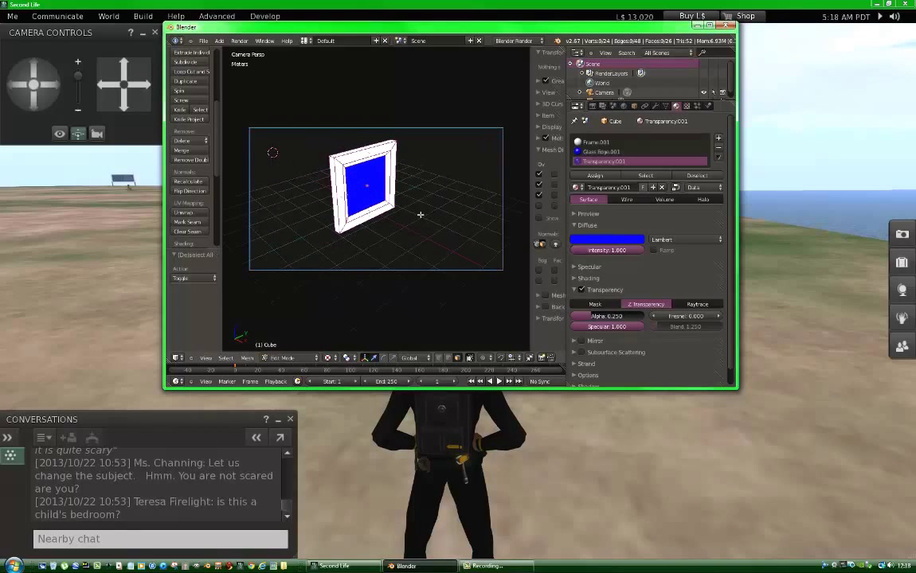
scroll(419, 215, "up", 2)
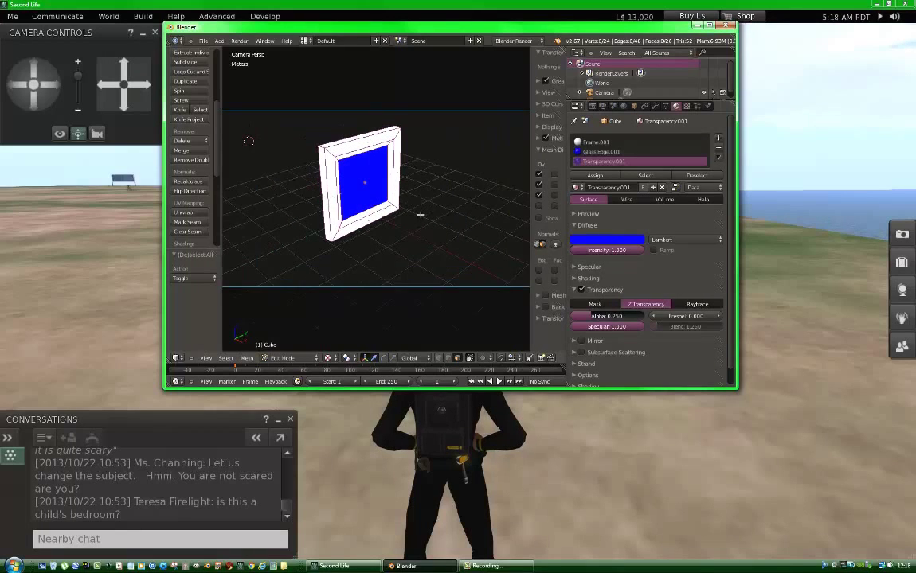
scroll(418, 216, "down", 2)
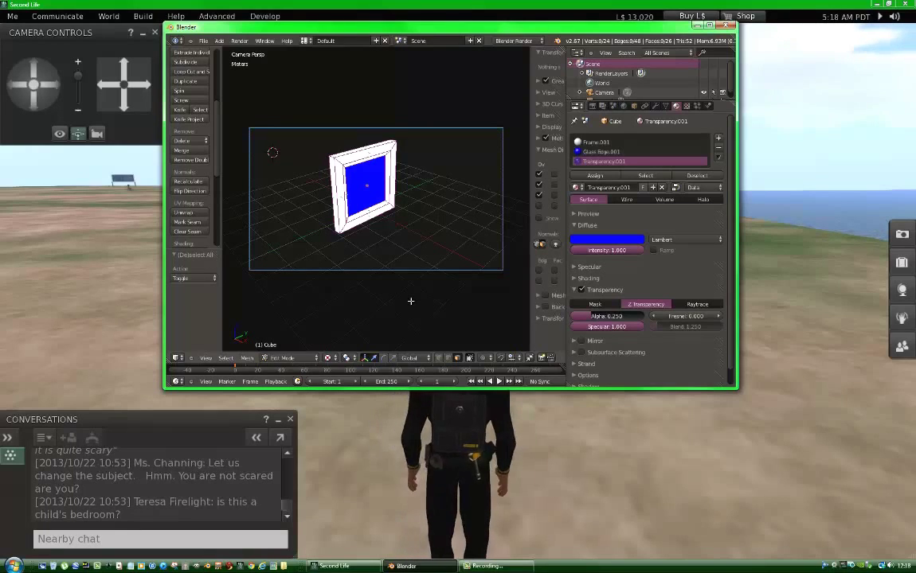
key("KP_0")
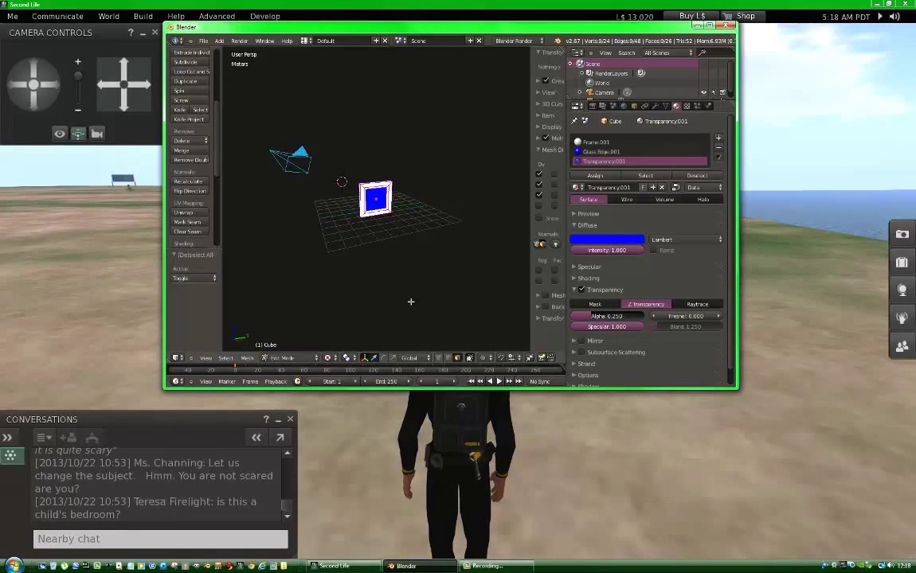
key("F12")
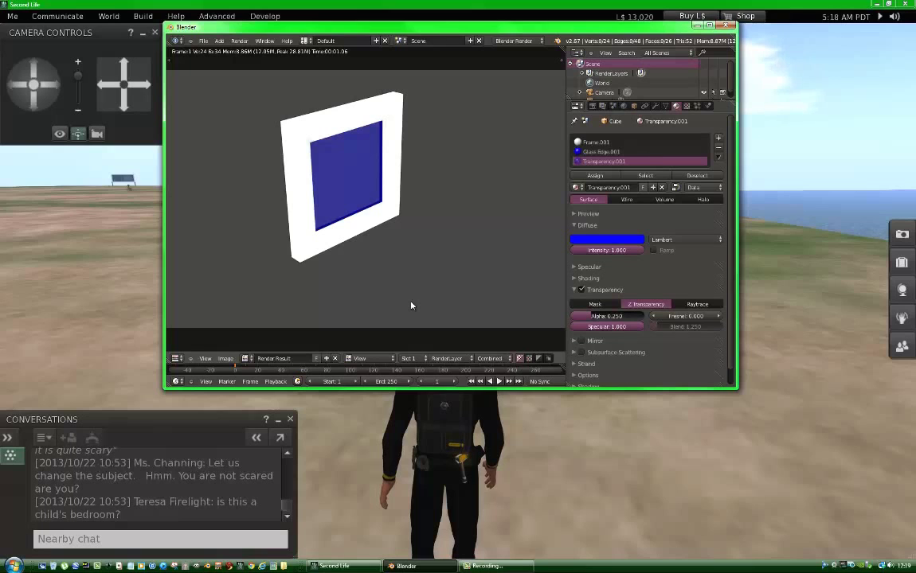
key("Escape")
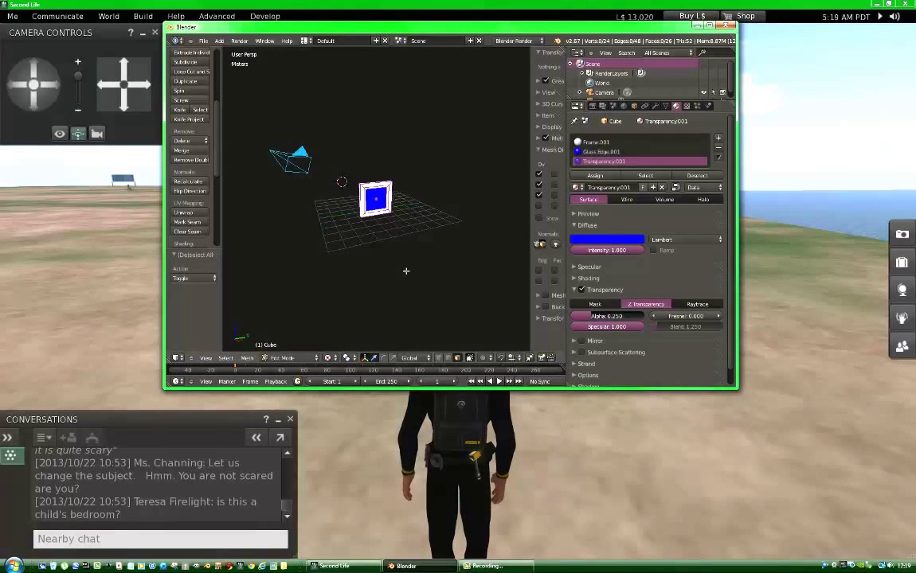
Return to Object Mode and zoom and orbit the view to face the frame
key("Tab")
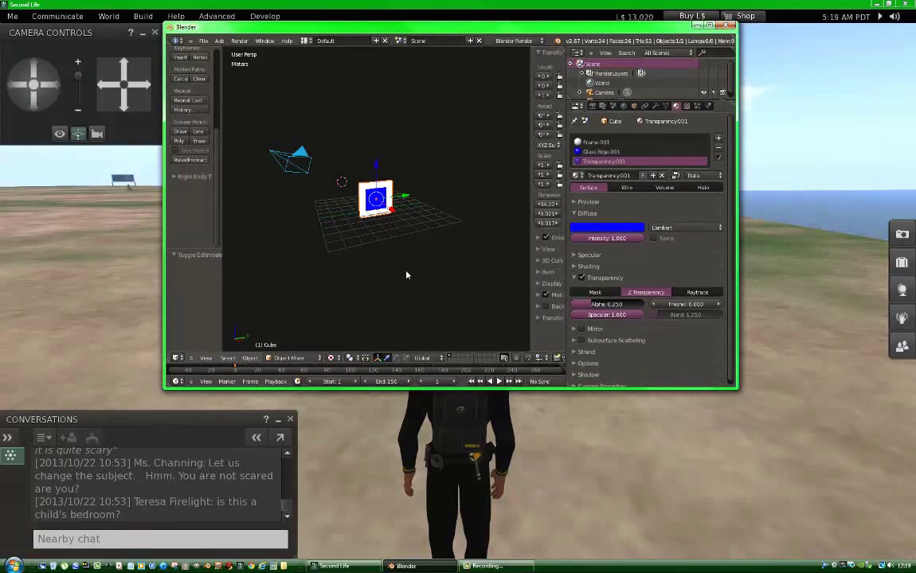
scroll(406, 275, "up", 4)
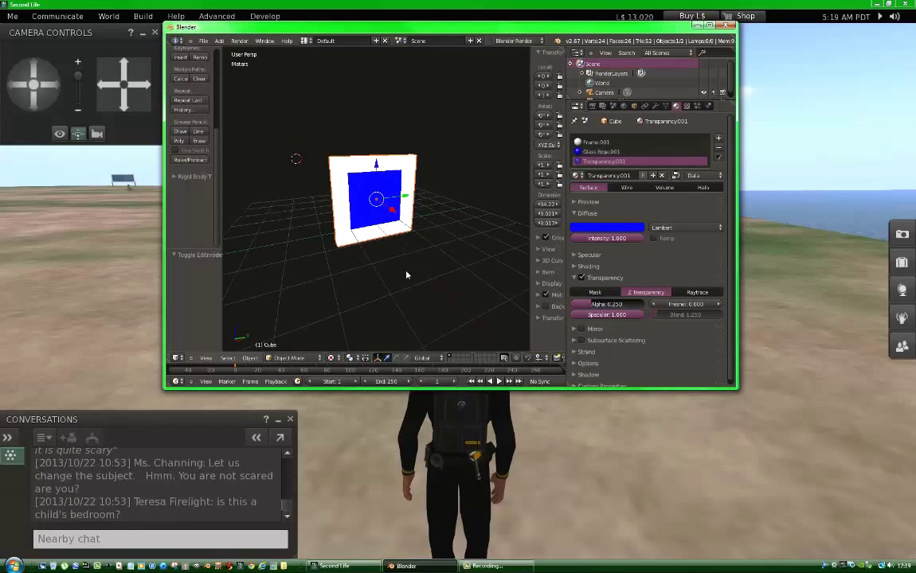
scroll(406, 274, "up", 2)
middle_click_drag(394, 289, 446, 329)
middle_click_drag(409, 302, 397, 298)
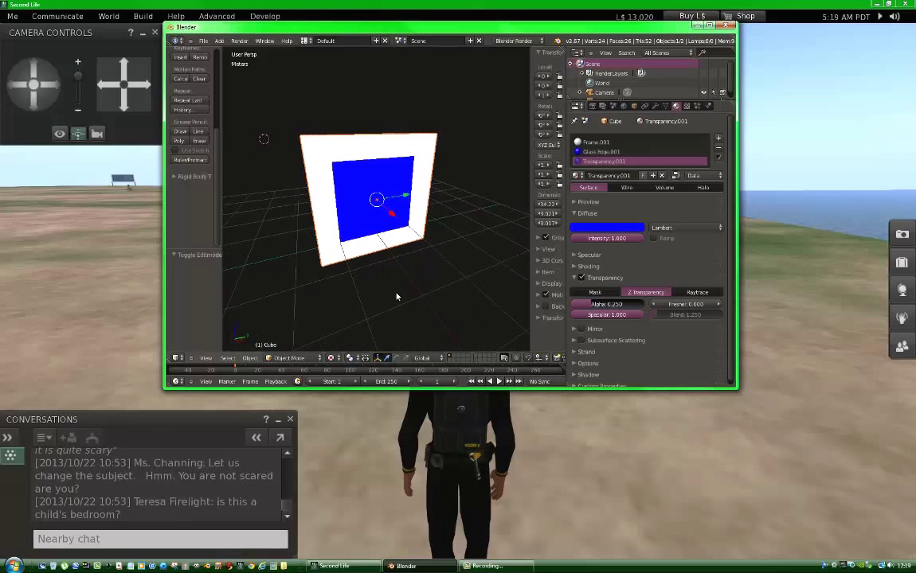
Choose File > Export > Collada (.dae) to open the export browser
left_click(201, 42)
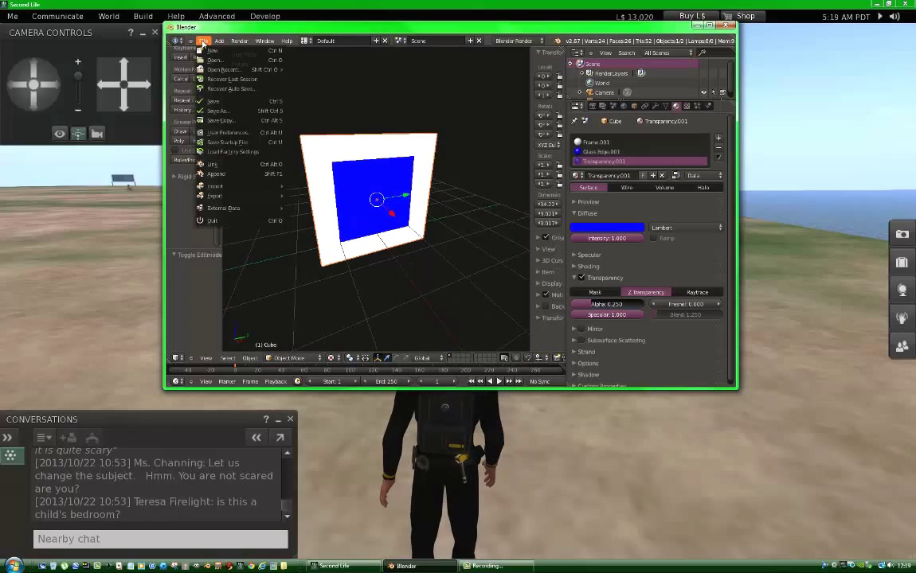
mouse_move(237, 199)
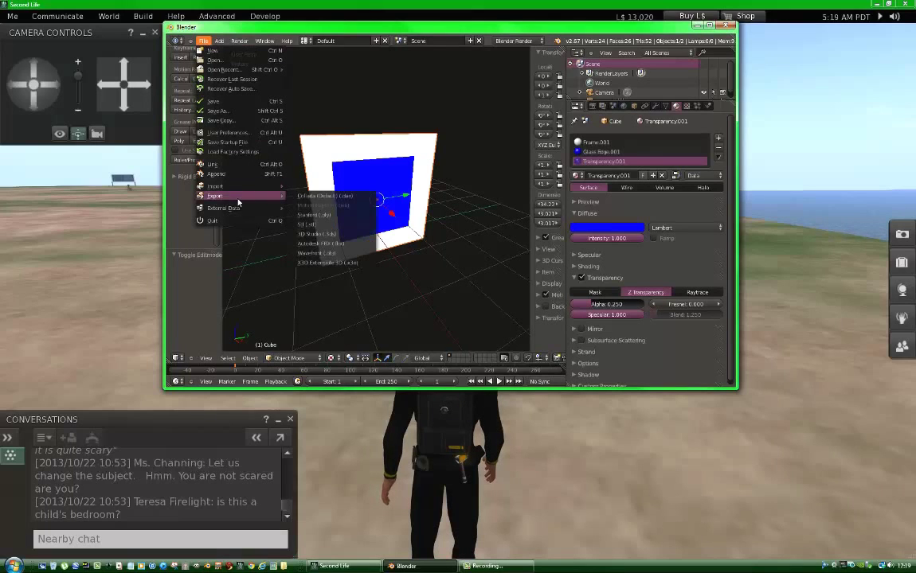
left_click(325, 199)
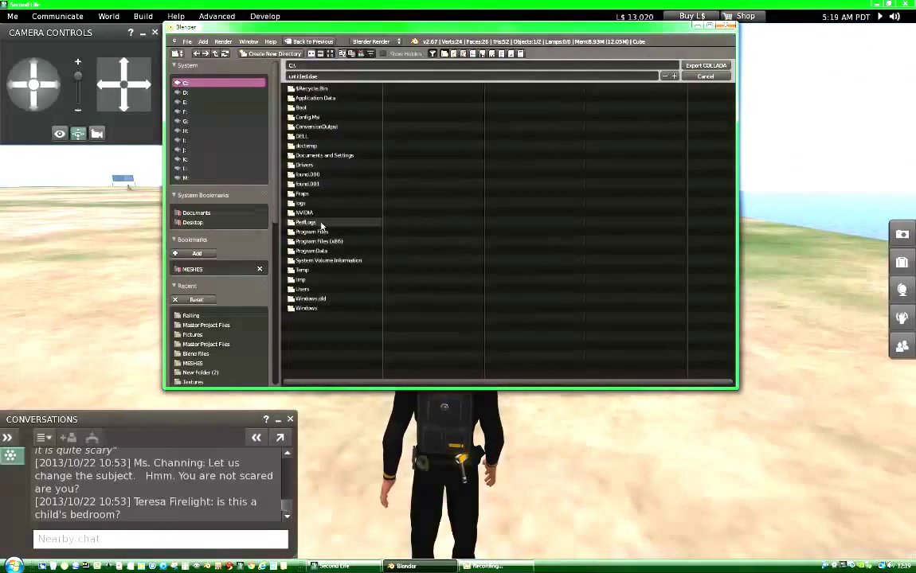
Go to the Pictures folder and name the export file Window
left_click(195, 335)
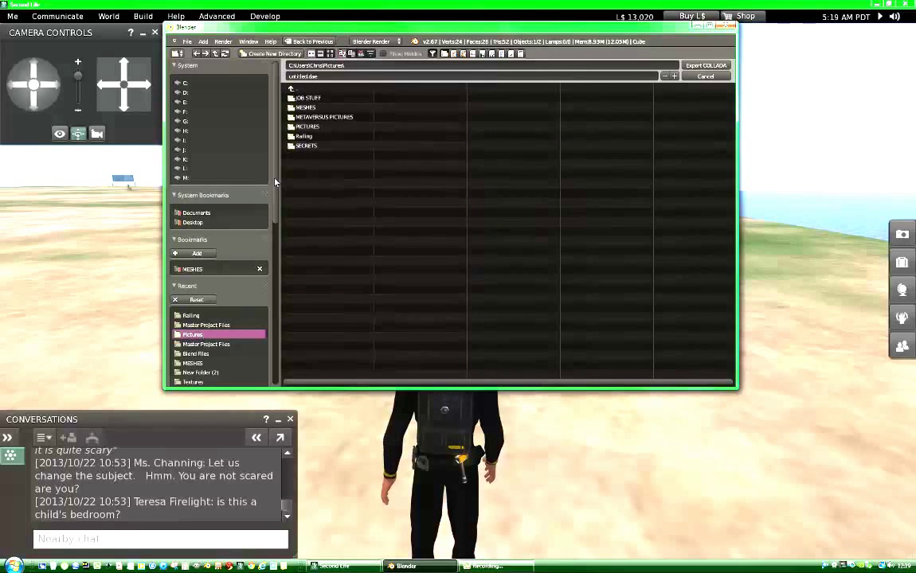
left_click(297, 74)
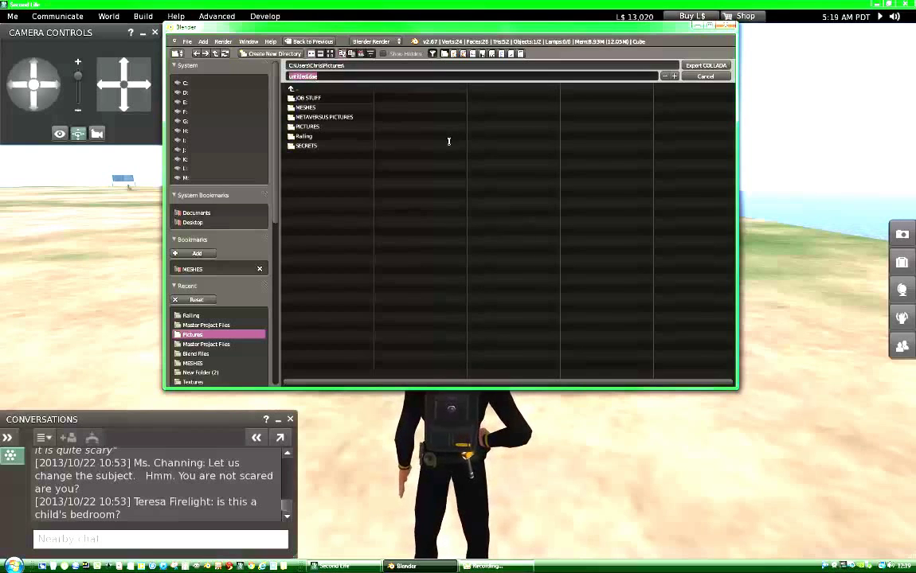
type("Window")
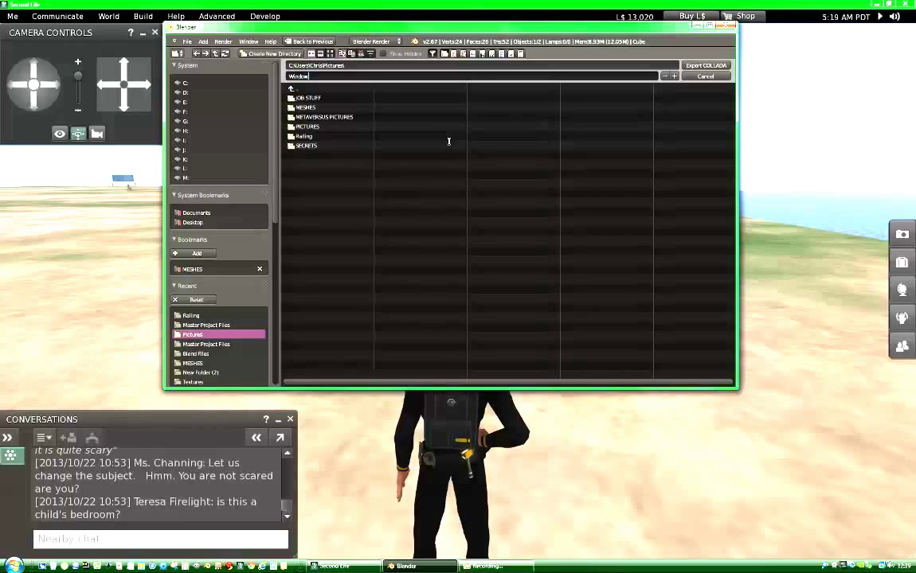
key("Return")
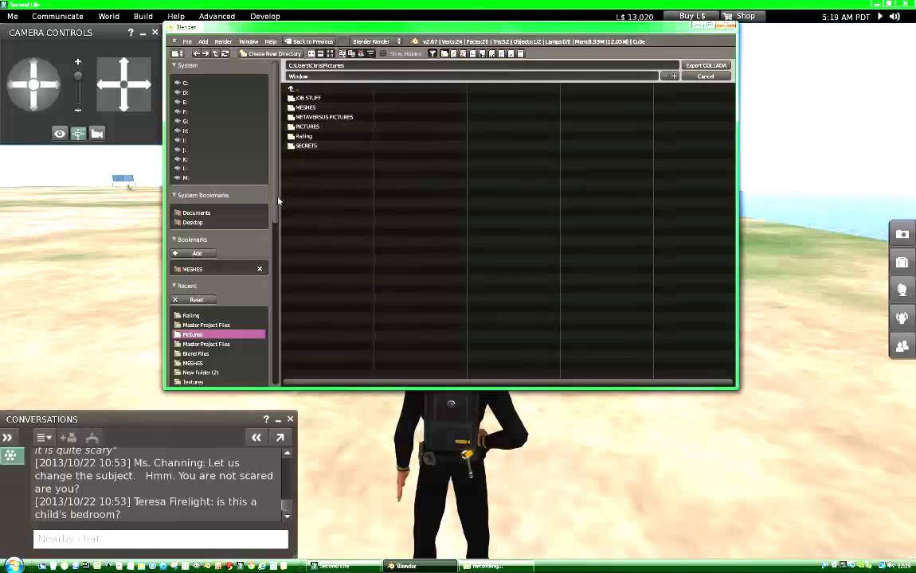
Apply the Second Life Static preset and tick Include Material Textures and Export for Second Life
scroll(275, 204, "down", 8)
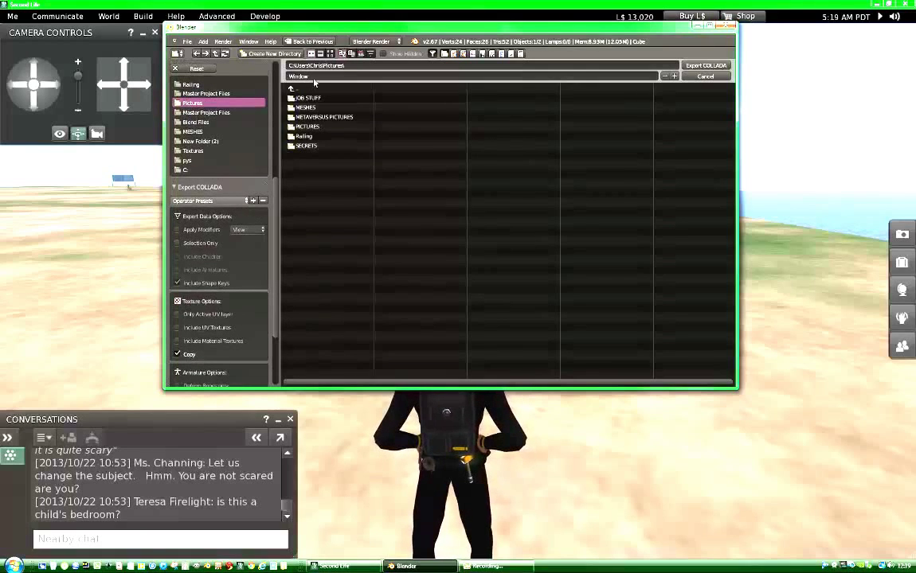
left_click(209, 201)
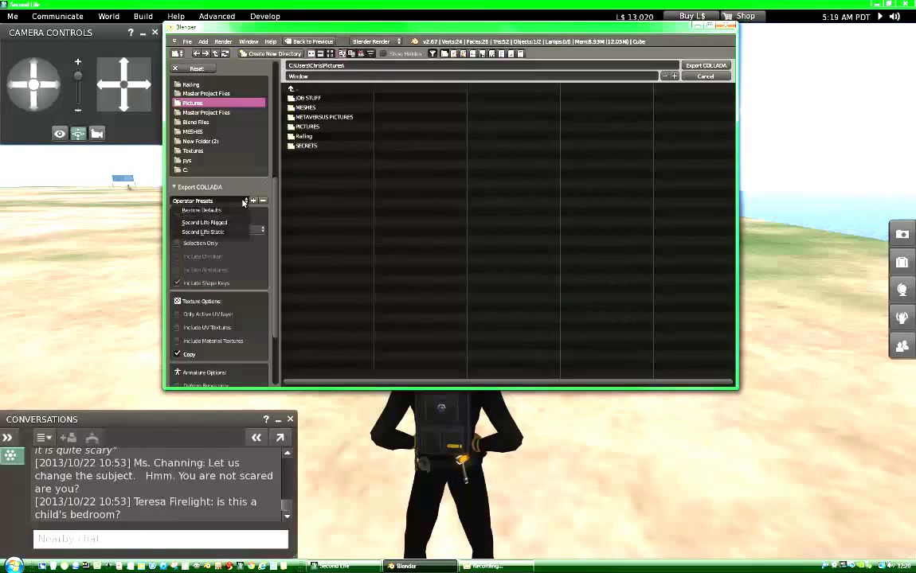
left_click(211, 232)
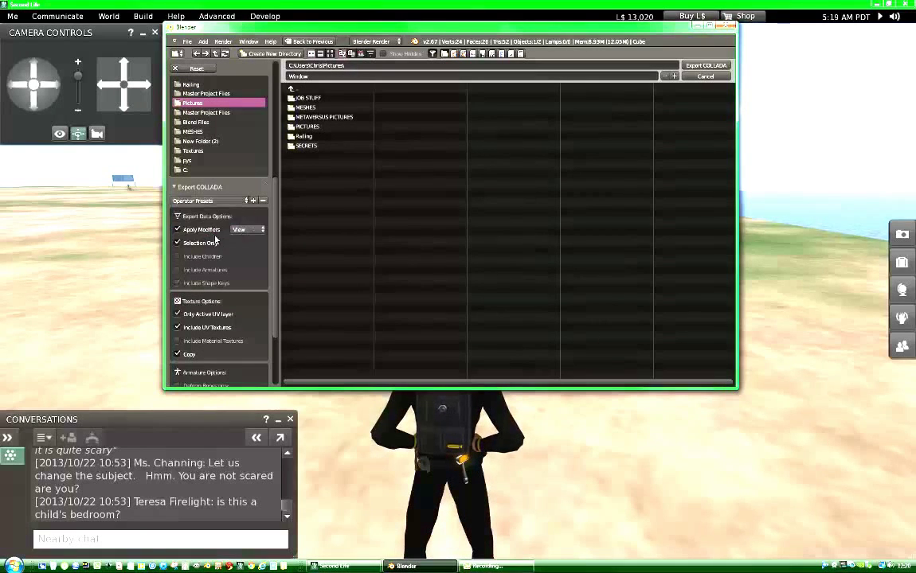
left_click(177, 341)
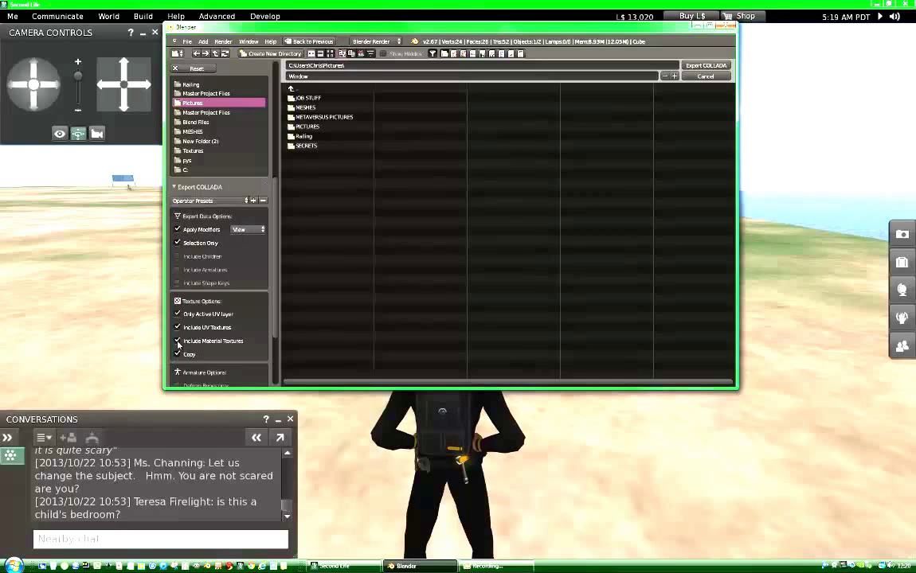
scroll(246, 324, "down", 5)
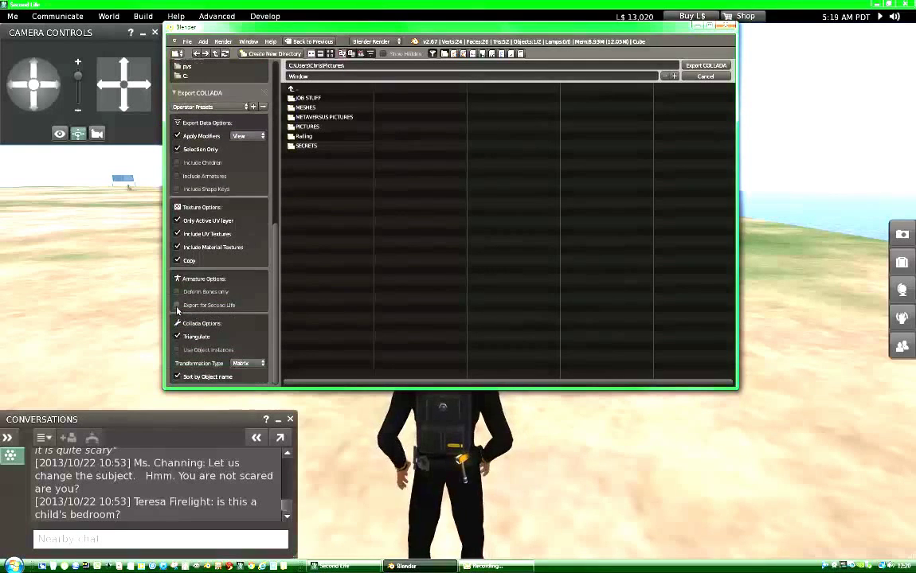
left_click(177, 306)
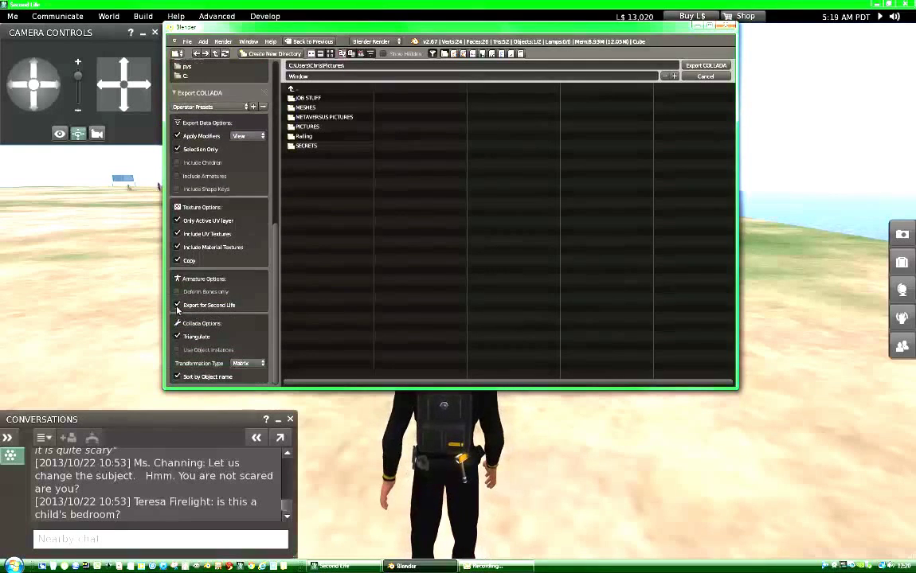
Complete the file name as Window.dae and export the COLLADA file
left_click(318, 76)
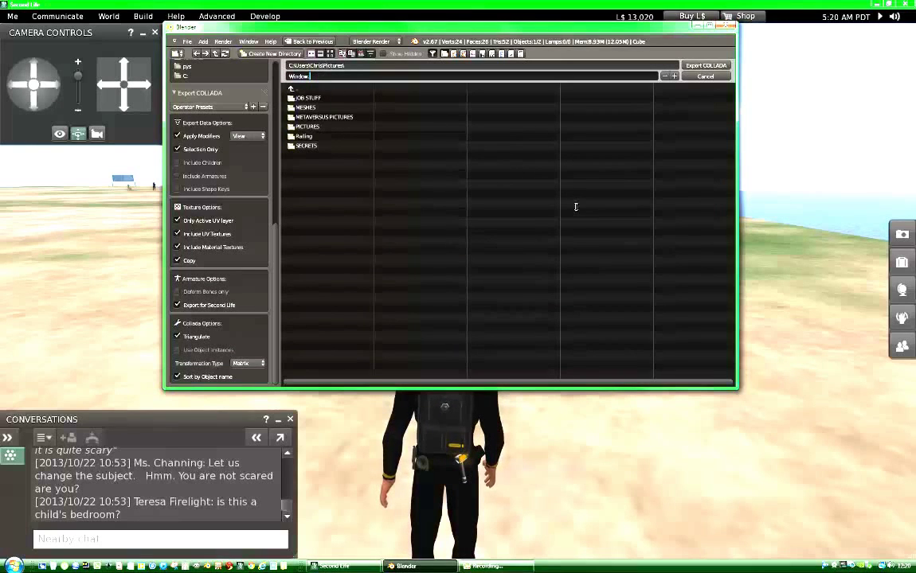
type(".dae")
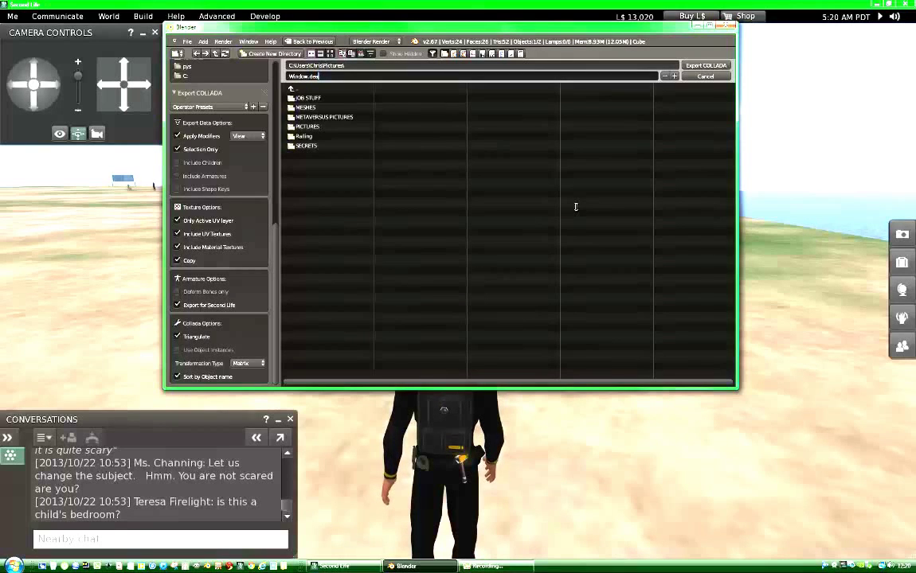
key("Return")
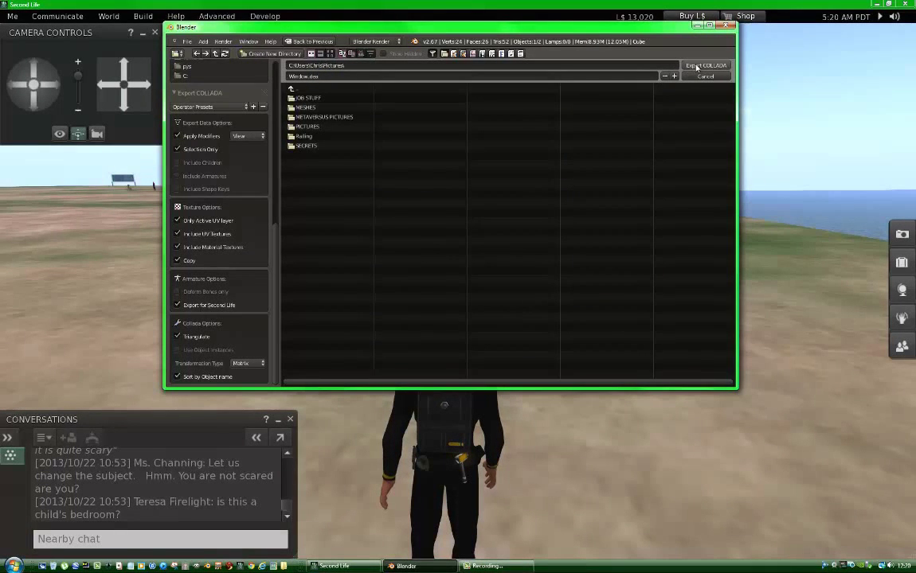
left_click(706, 65)
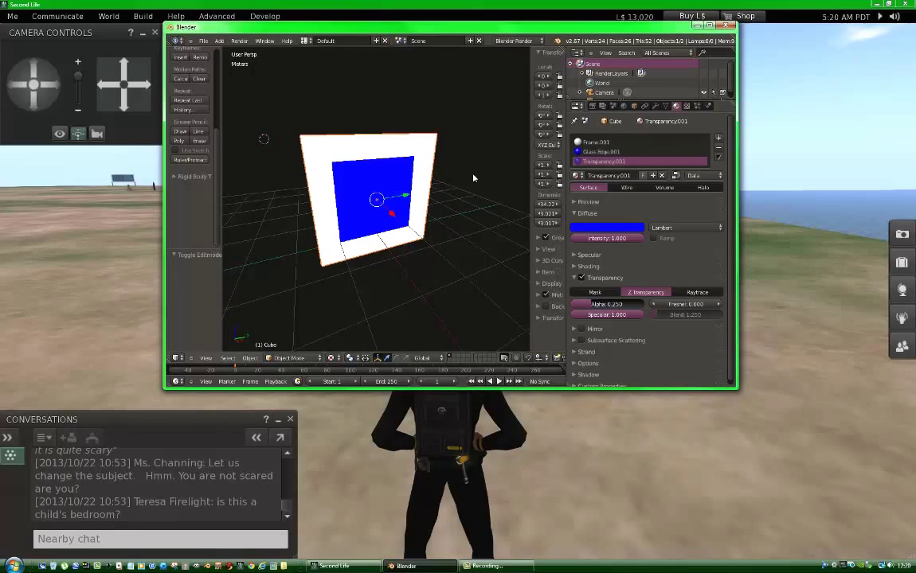
In Second Life, use Build > Upload > Model to load the exported window .dae from Pictures
left_click(657, 458)
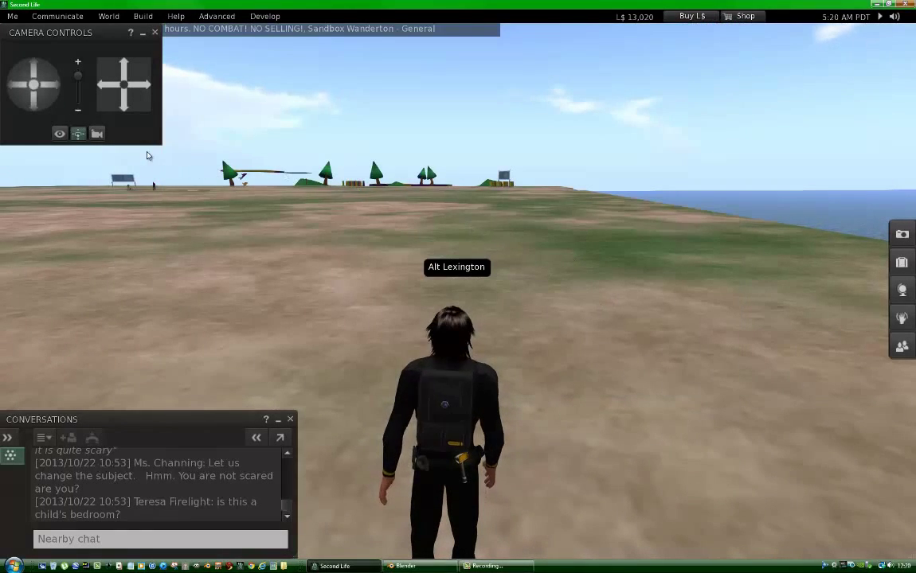
left_click(143, 17)
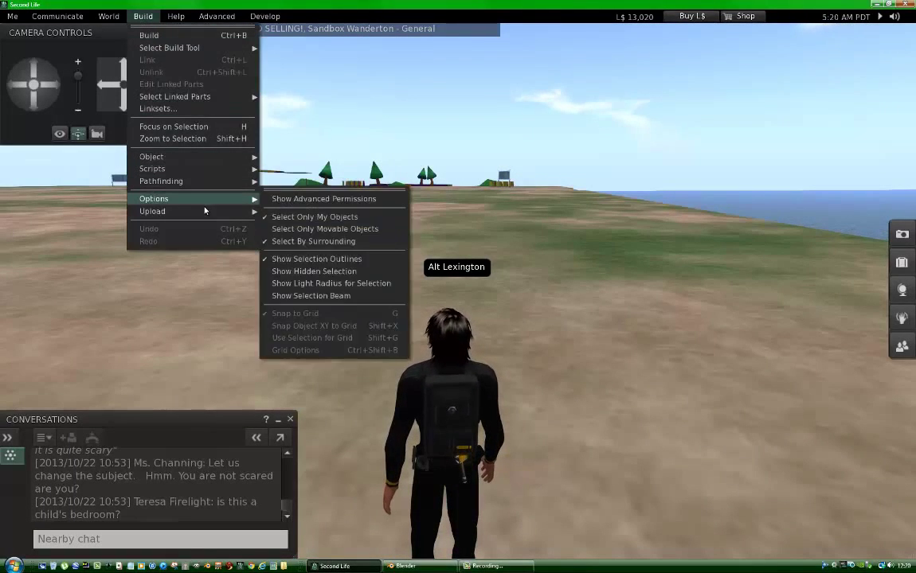
mouse_move(225, 212)
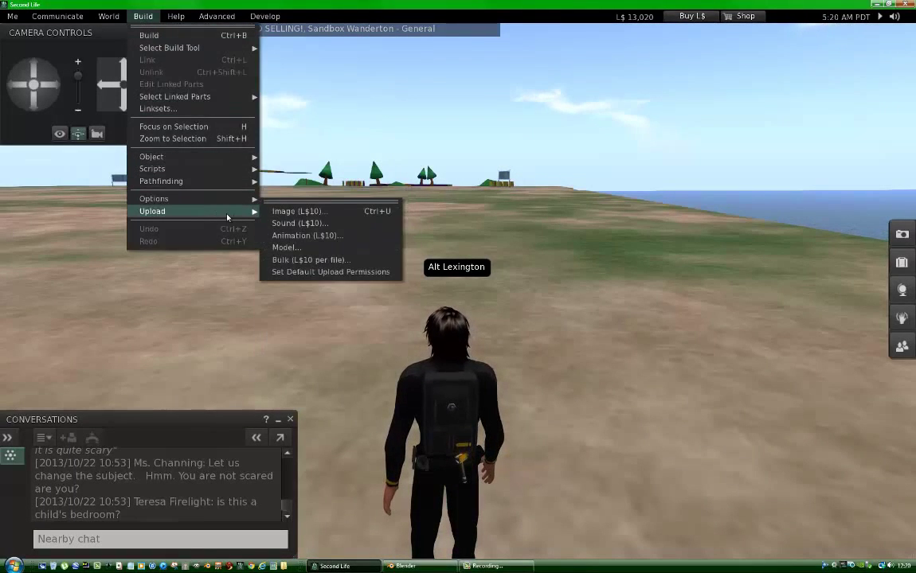
left_click(291, 251)
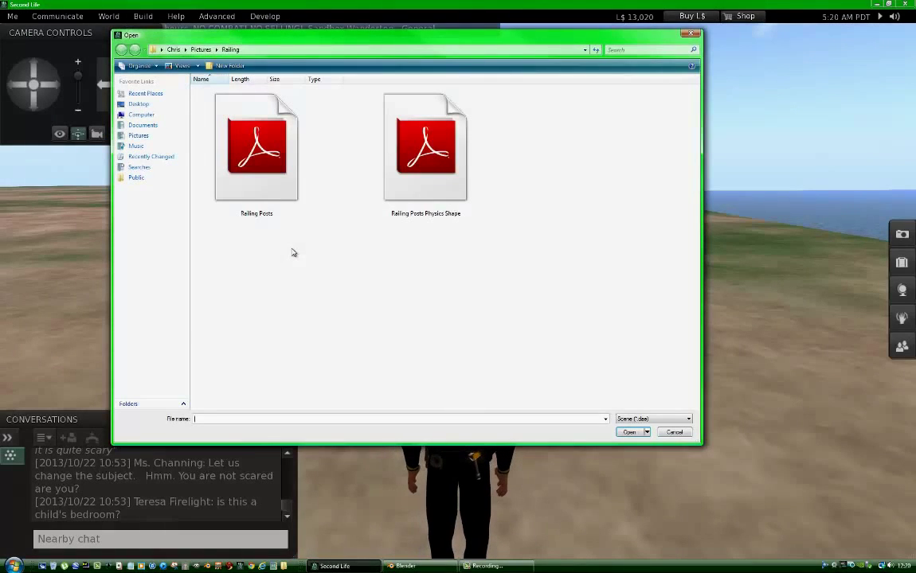
left_click(202, 49)
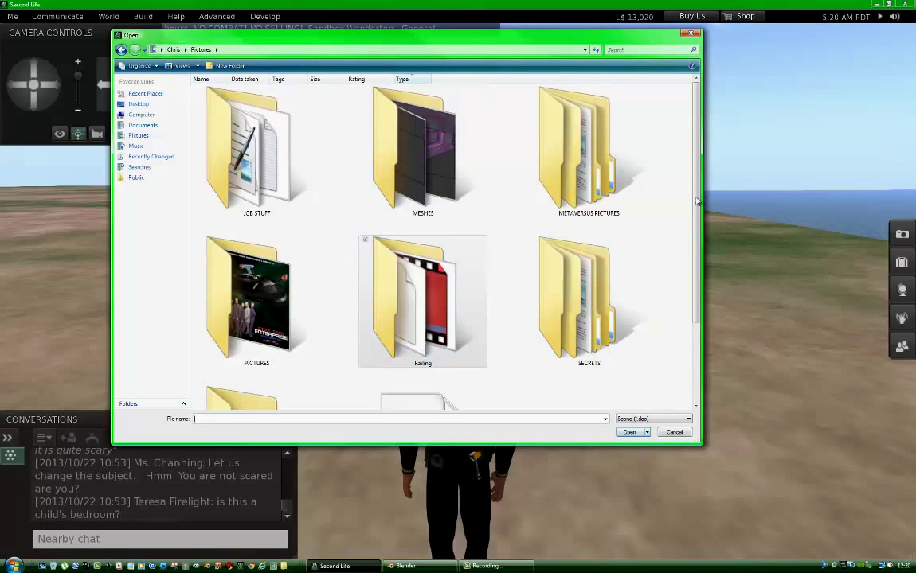
scroll(696, 201, "down", 4)
left_click(675, 433)
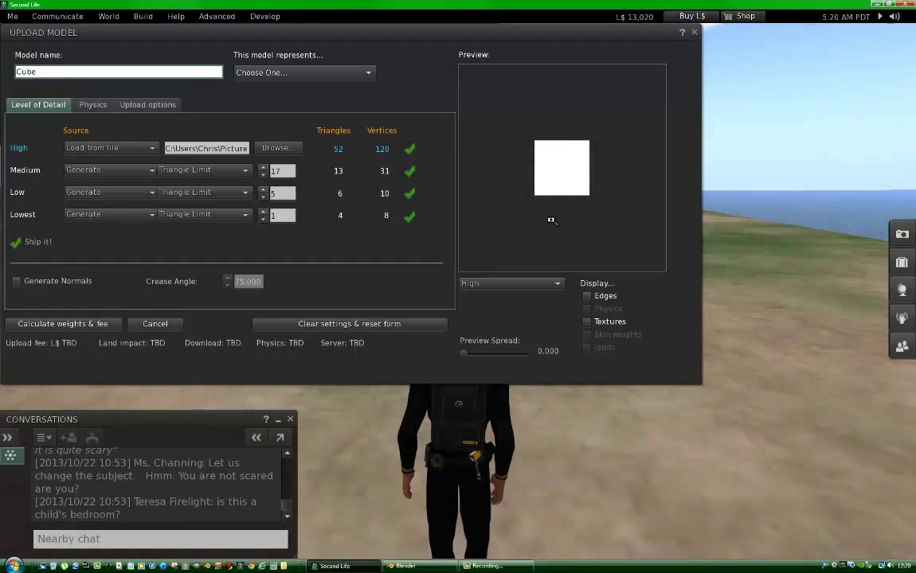
Show edges and textures in the upload preview while rotating the model
left_click_drag(525, 208, 508, 210)
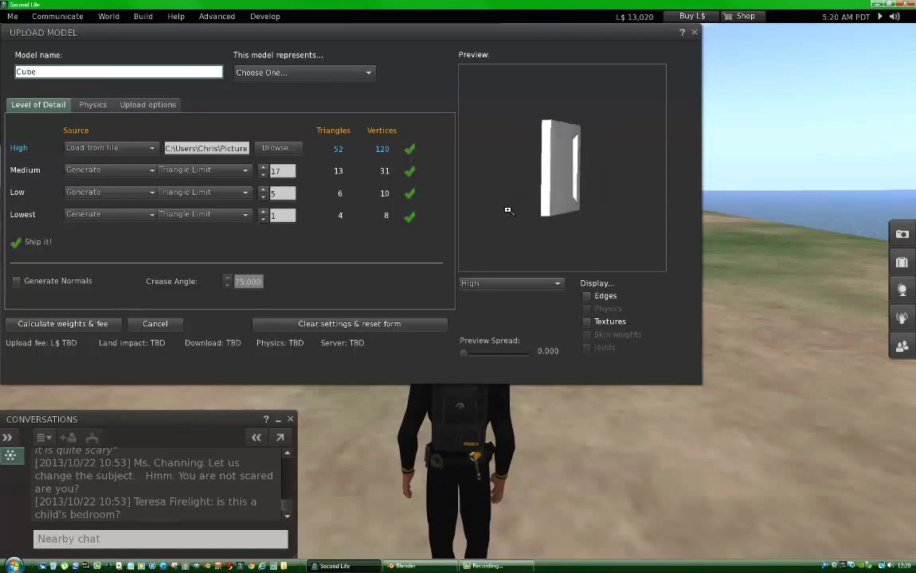
left_click(587, 296)
left_click(589, 321)
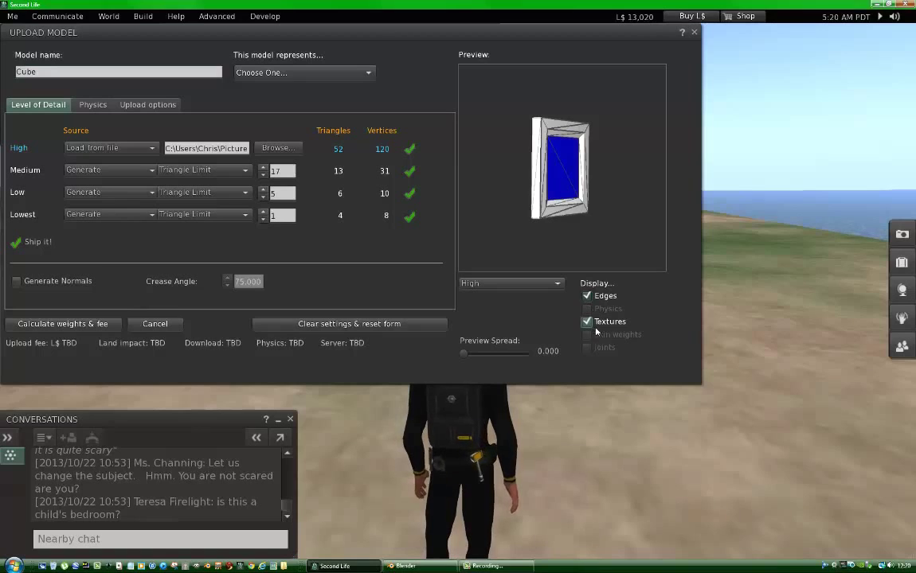
left_click_drag(598, 222, 526, 175)
Name the model Window, classify it as a Building Component, and check the upload options
left_click(126, 72)
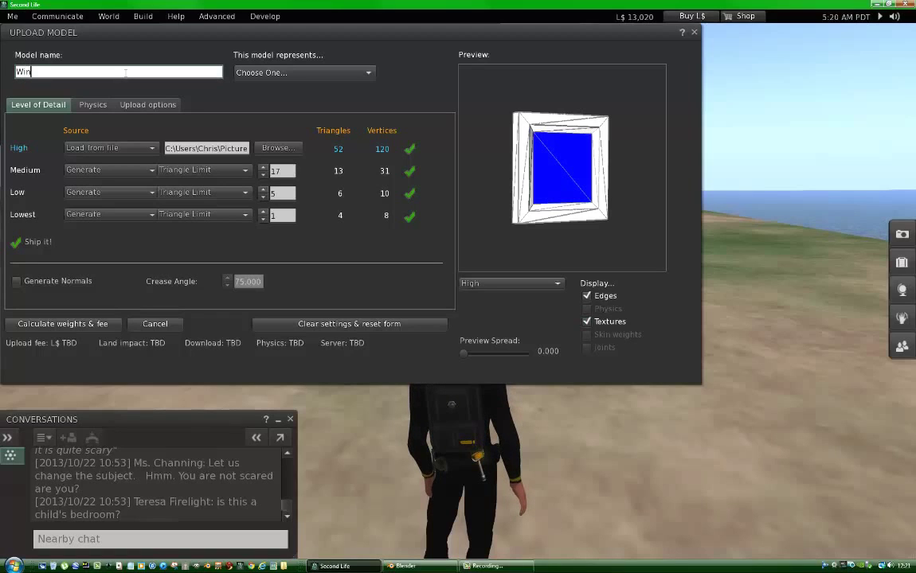
type("Window")
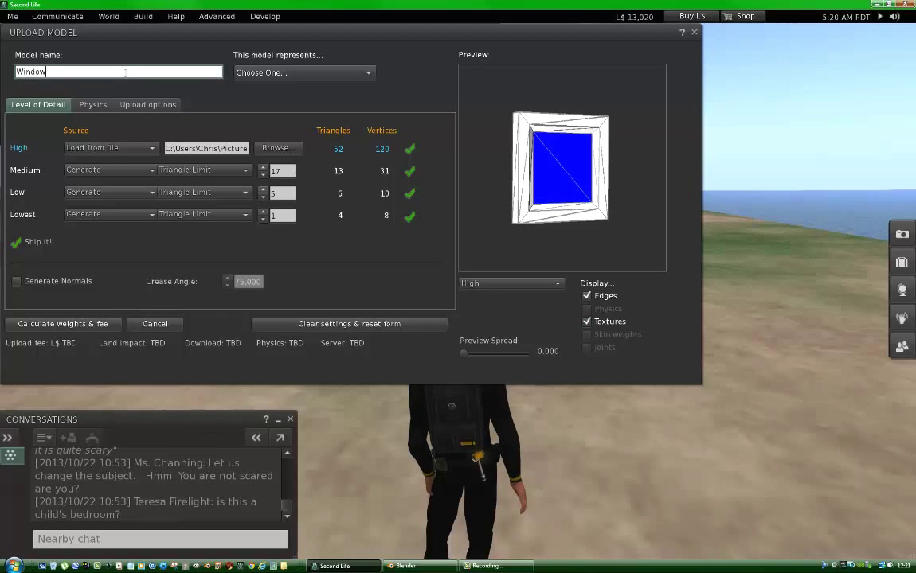
left_click(321, 70)
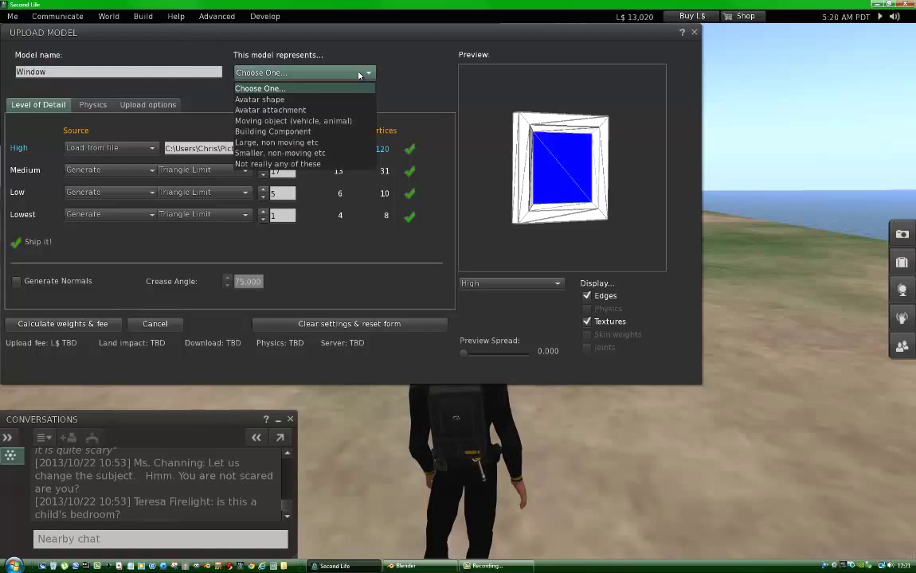
left_click(282, 132)
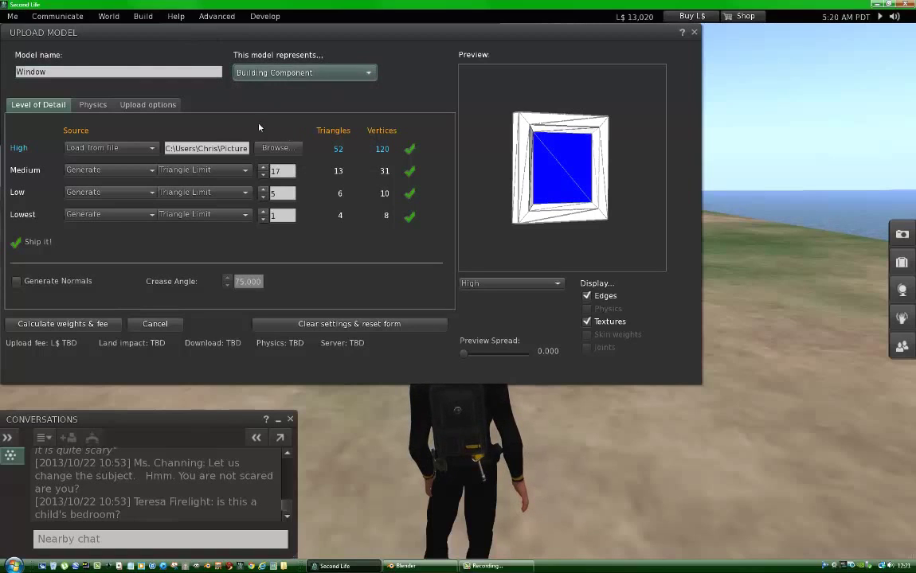
left_click(137, 106)
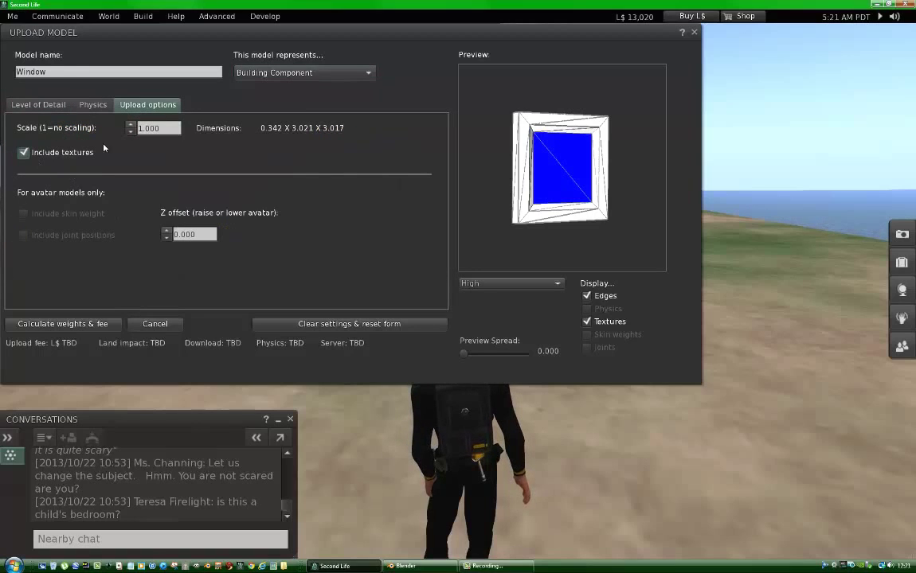
In the Physics tab, set the shape source to From file and load Window.dae
left_click(91, 106)
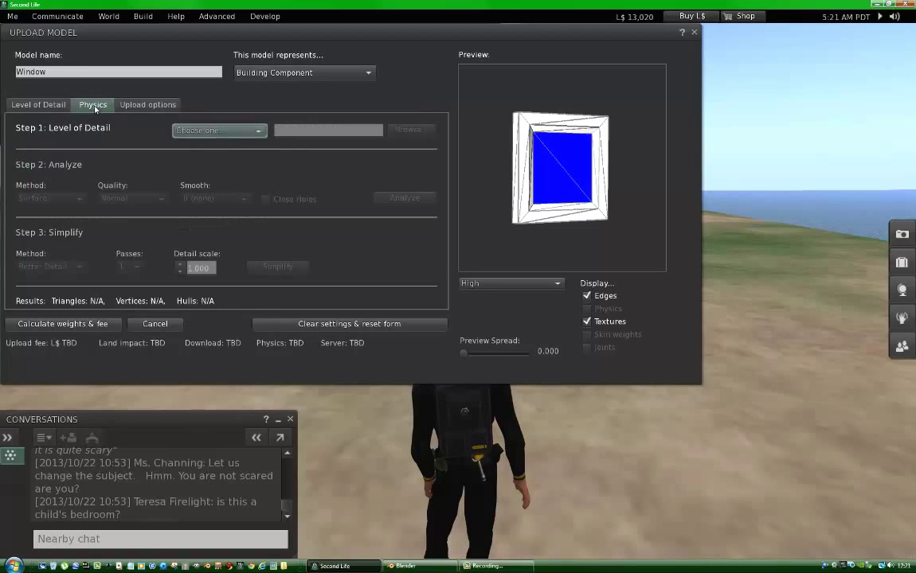
left_click(256, 132)
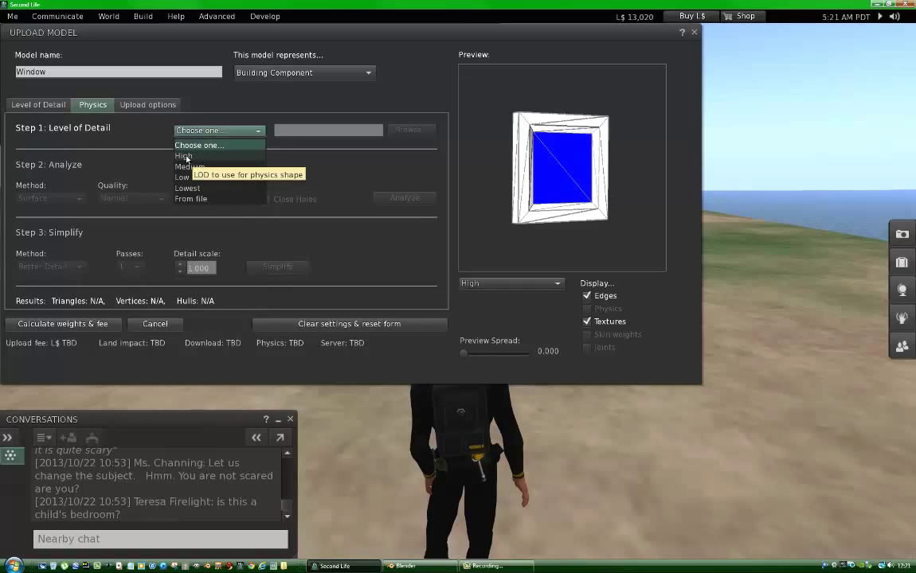
left_click(195, 199)
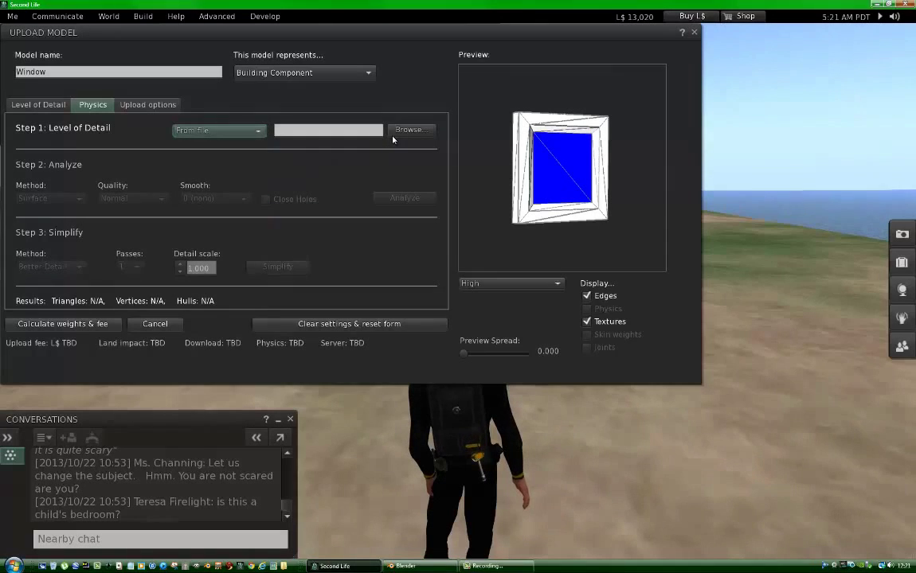
left_click(412, 132)
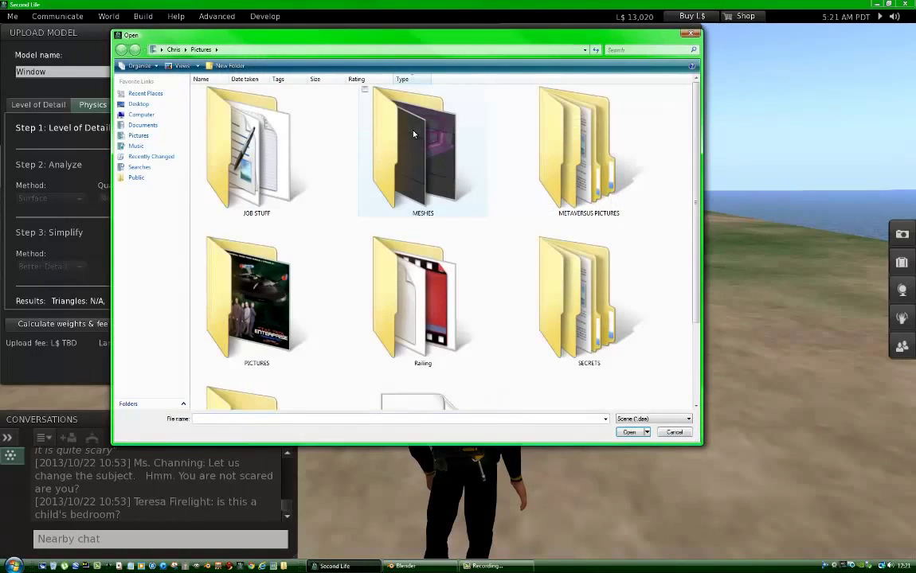
scroll(680, 341, "down", 3)
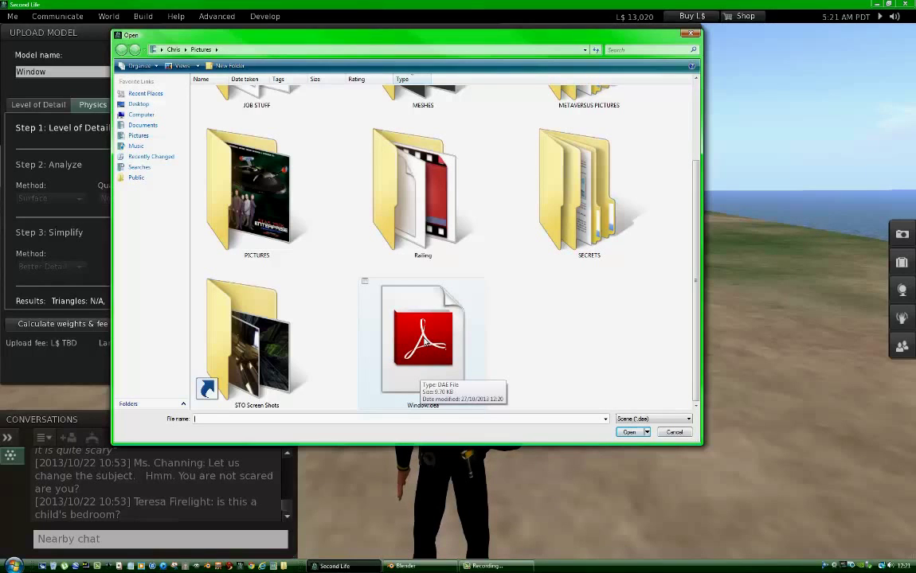
double_click(426, 341)
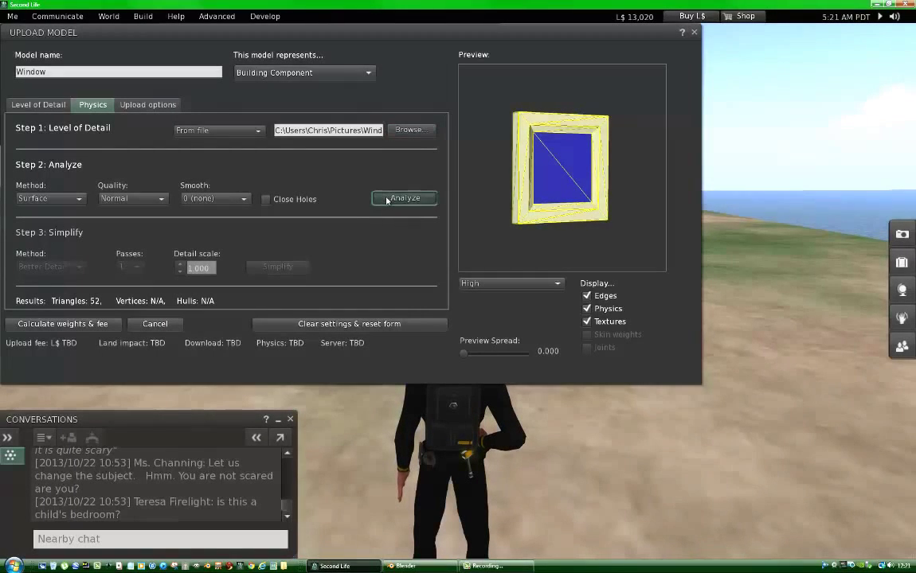
Analyze the physics, calculate weights and fee, and upload Window for L$13
left_click(387, 199)
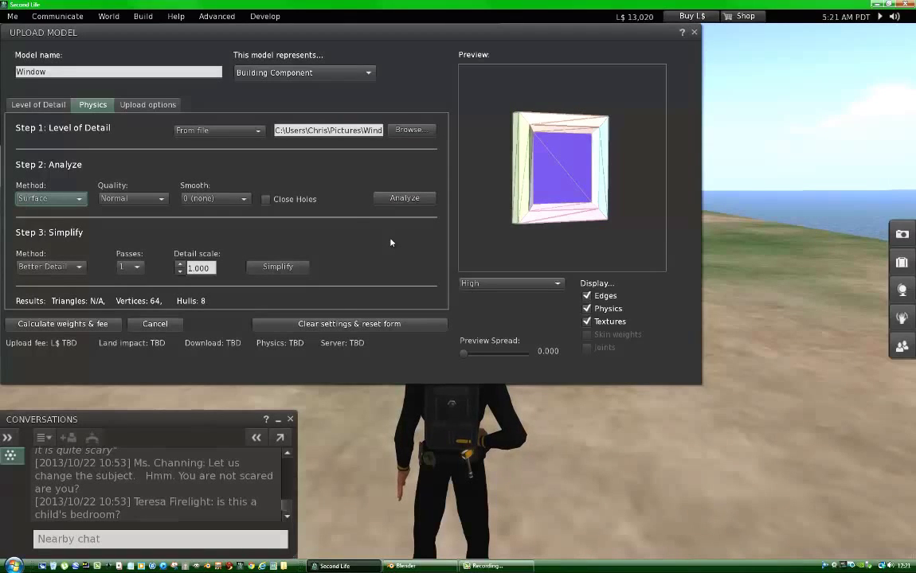
left_click(62, 325)
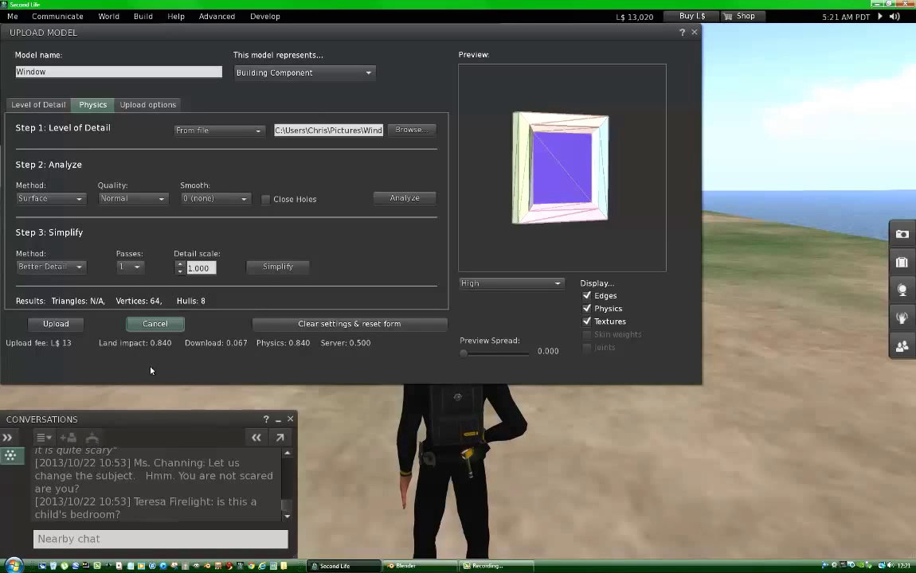
left_click(64, 328)
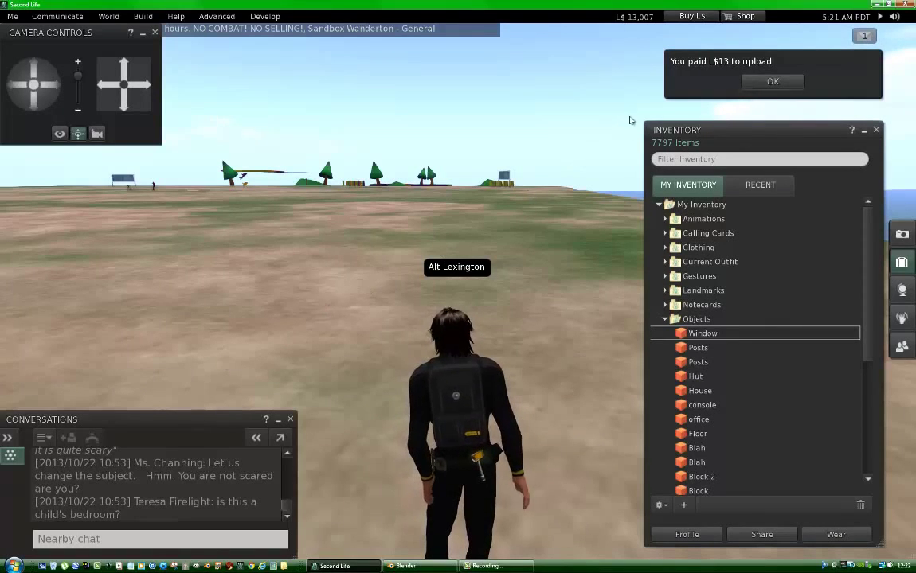
Dismiss the upload notice and rez Window from Inventory > Objects onto the ground
left_click(787, 88)
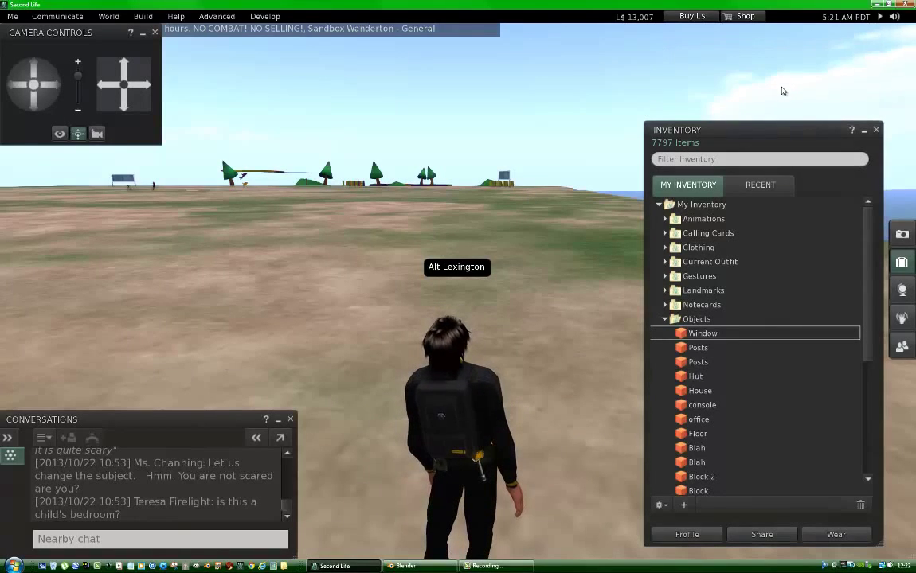
left_click_drag(697, 335, 321, 345)
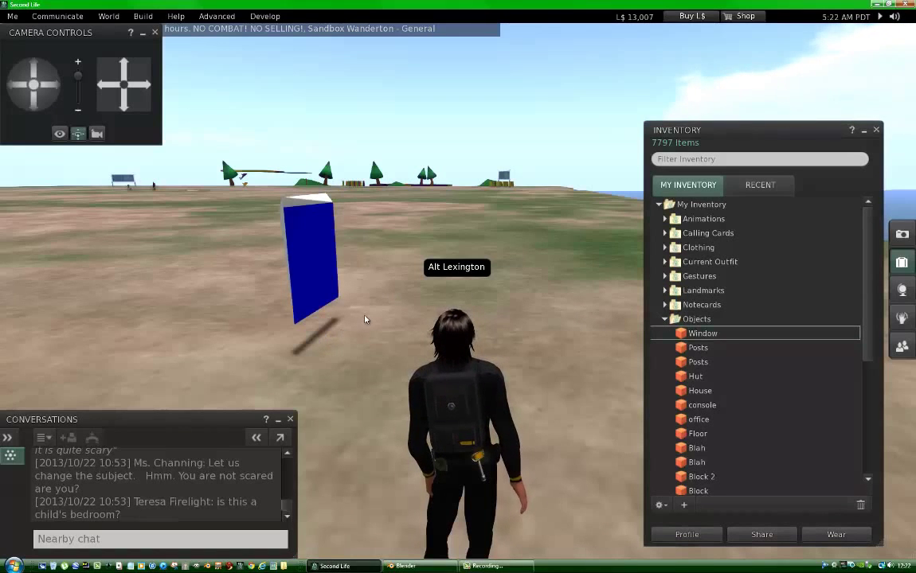
key("m")
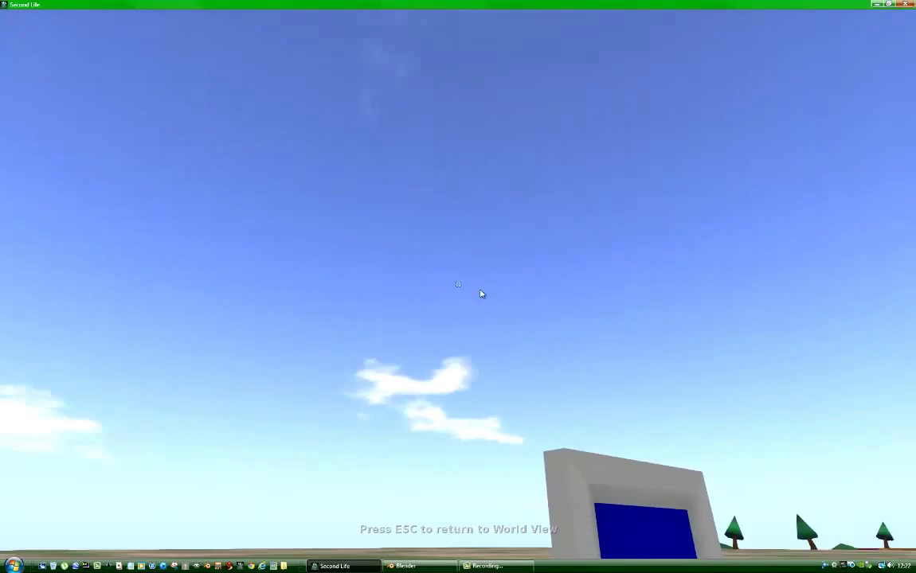
key("Escape")
scroll(489, 342, "up", 3)
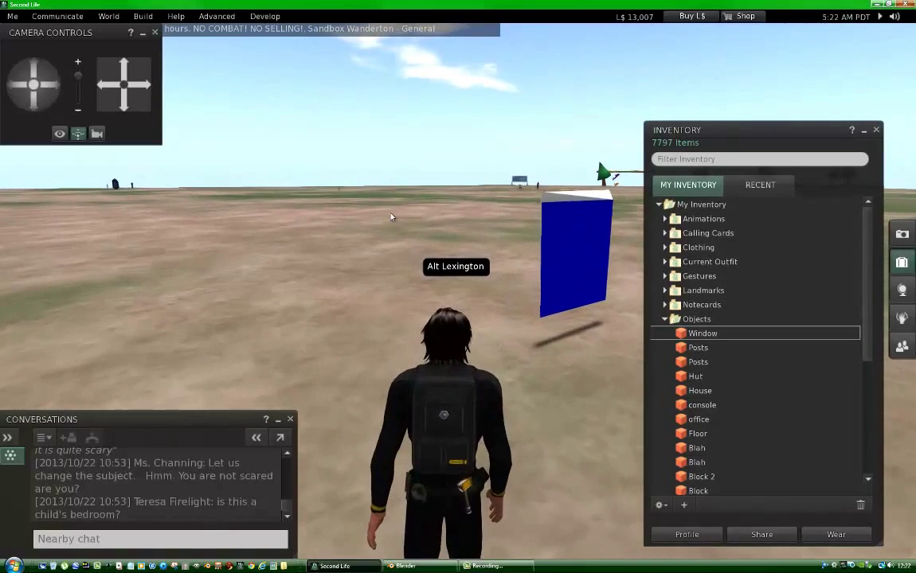
Orbit and pan the camera to inspect the rezzed blue window from several angles
key("Left")
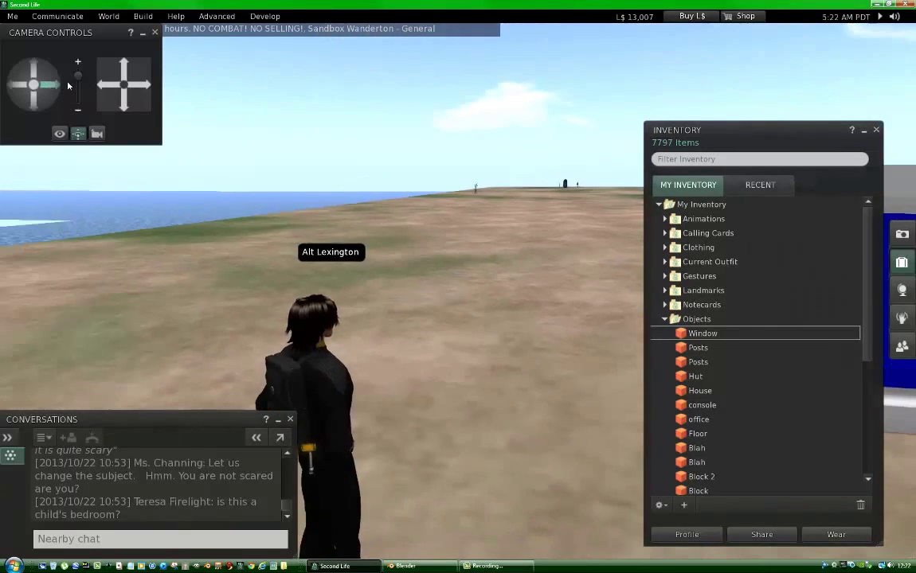
left_click_drag(150, 84, 147, 85)
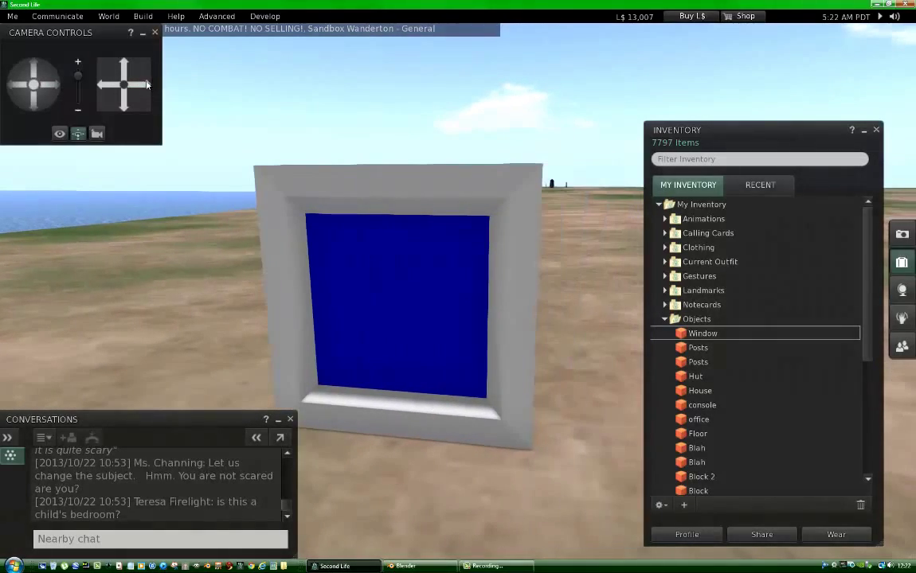
left_click_drag(78, 88, 78, 88)
left_click_drag(136, 74, 55, 87)
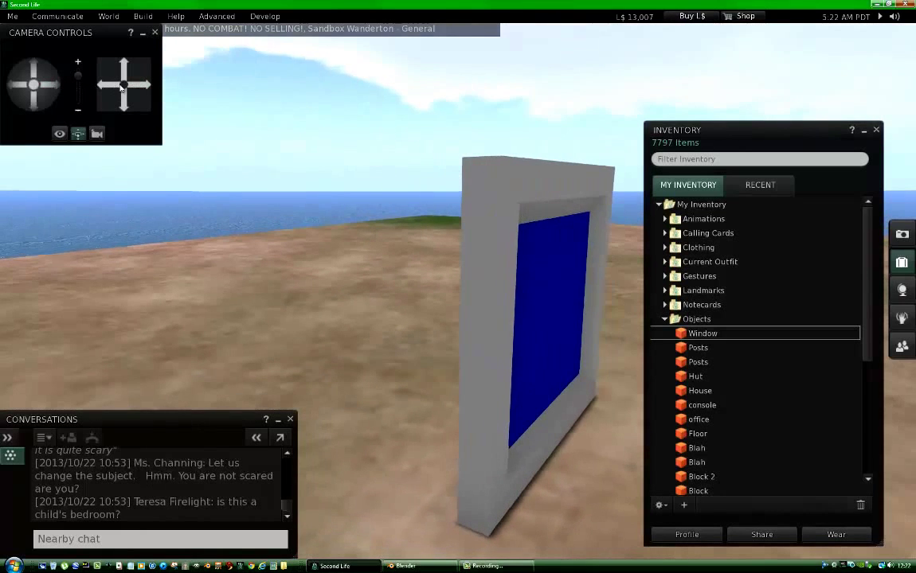
left_click_drag(149, 86, 148, 86)
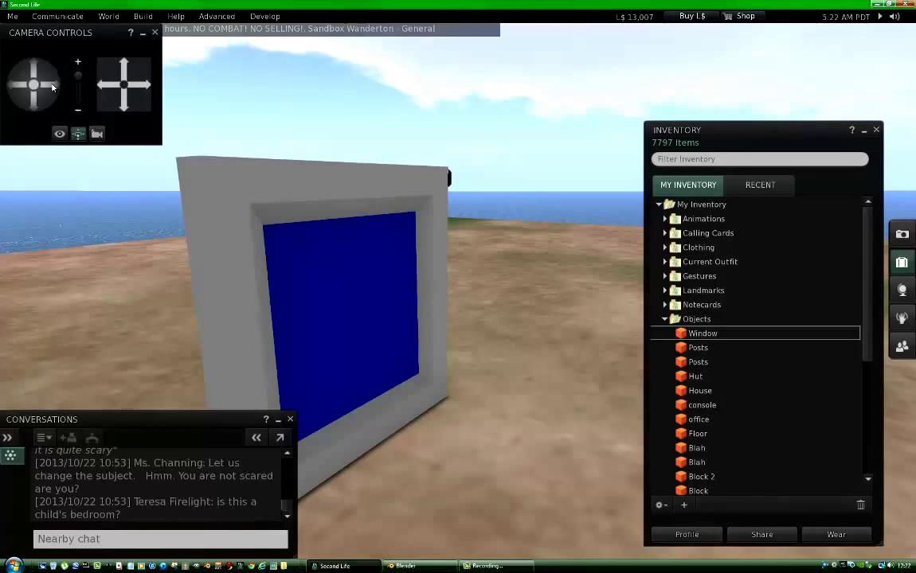
left_click_drag(53, 87, 52, 87)
left_click_drag(123, 86, 144, 85)
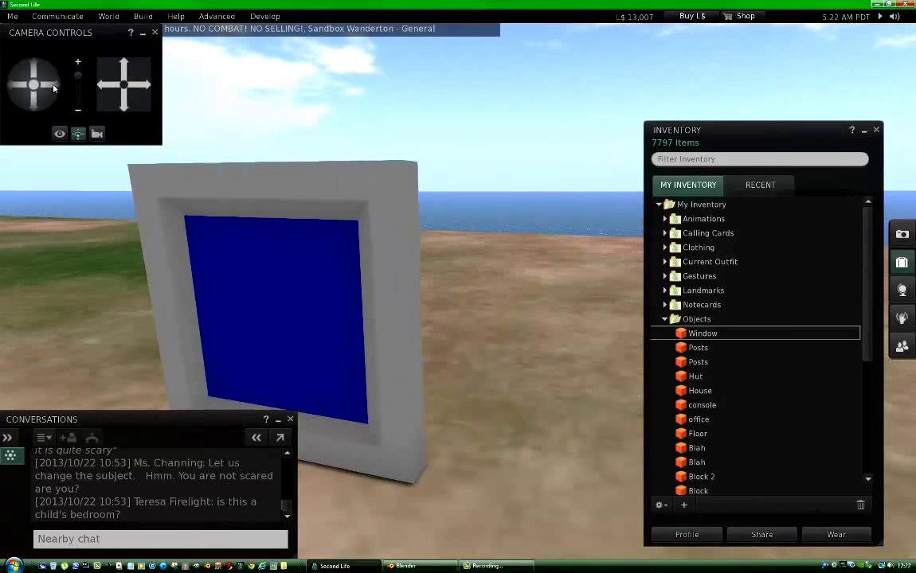
left_click_drag(54, 89, 54, 88)
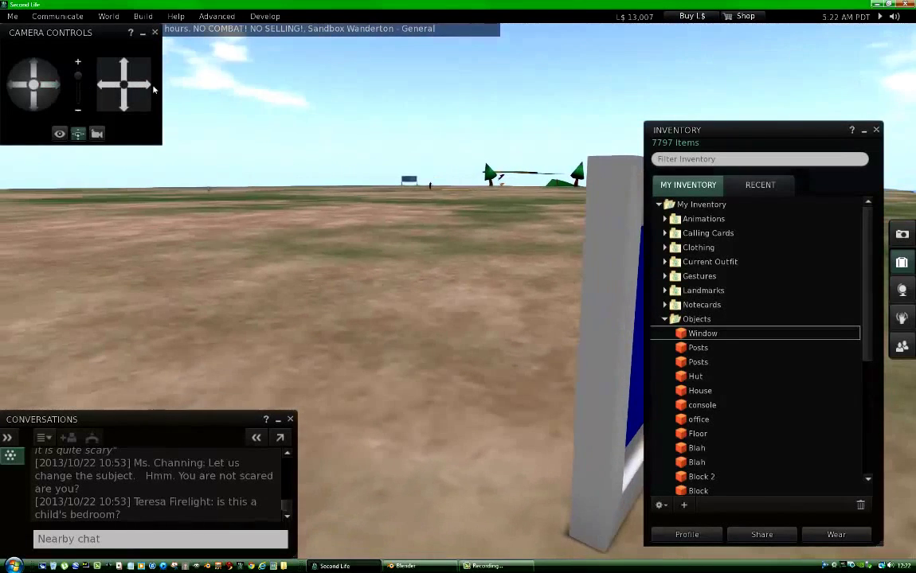
left_click_drag(144, 85, 144, 85)
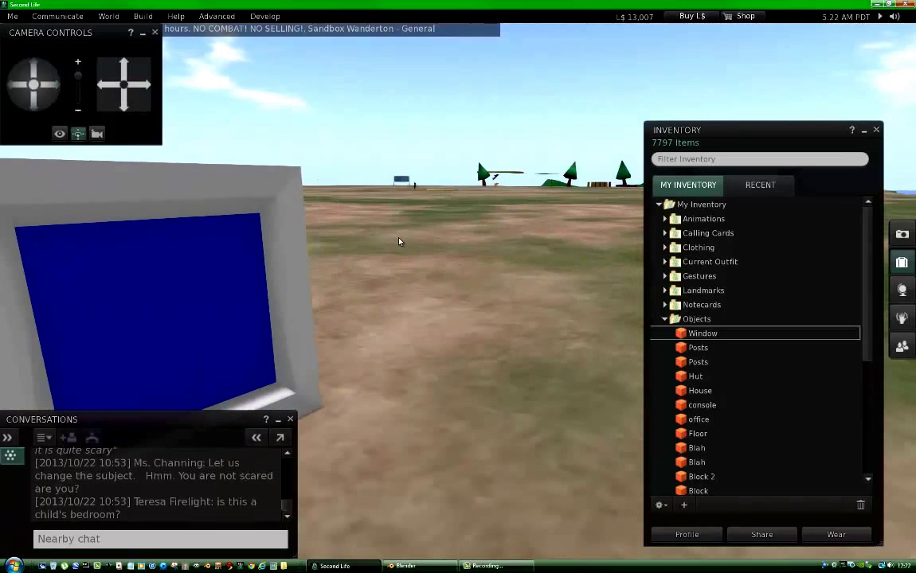
scroll(399, 241, "down", 2)
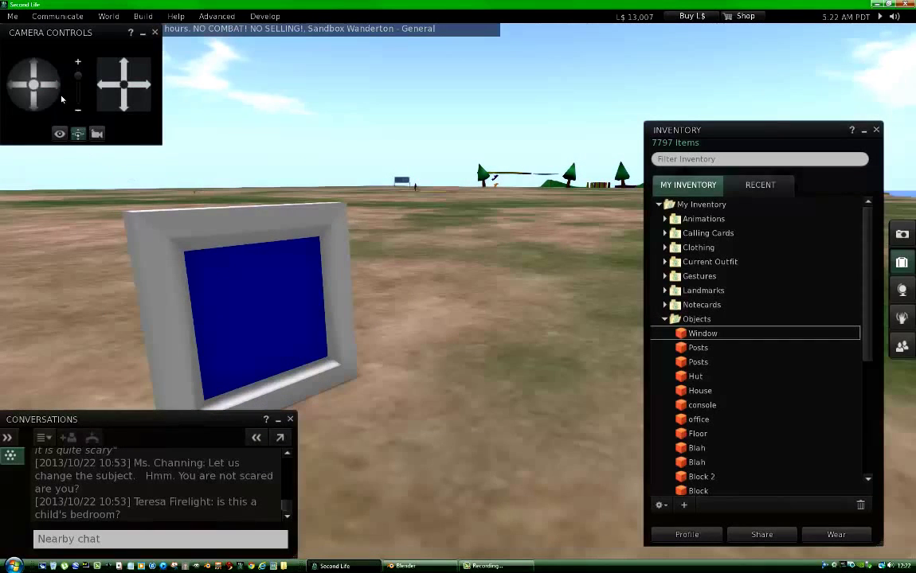
left_click(53, 86)
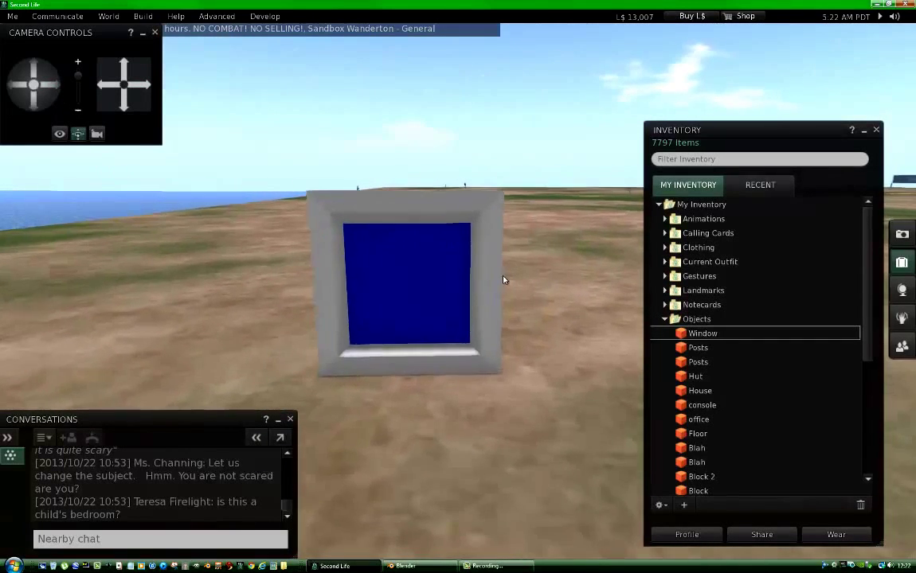
scroll(515, 295, "up", 2)
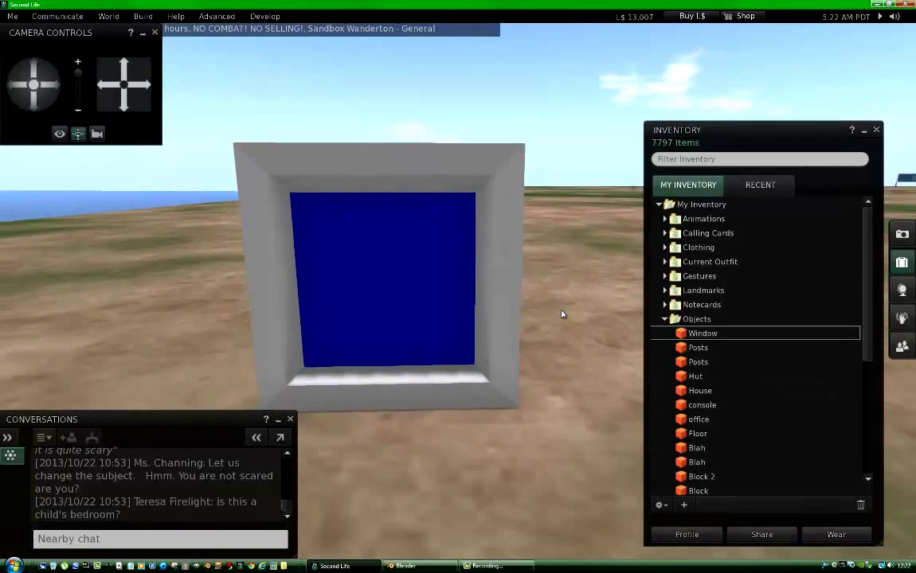
Set the rezzed window's Physics Shape Type to Prim in the Build Features tab, then close Build
right_click(361, 235)
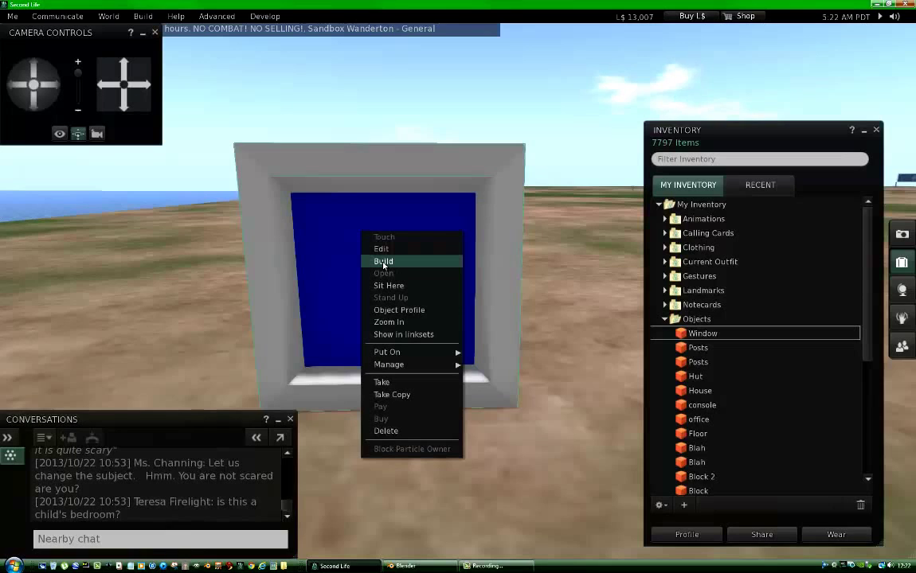
left_click(383, 263)
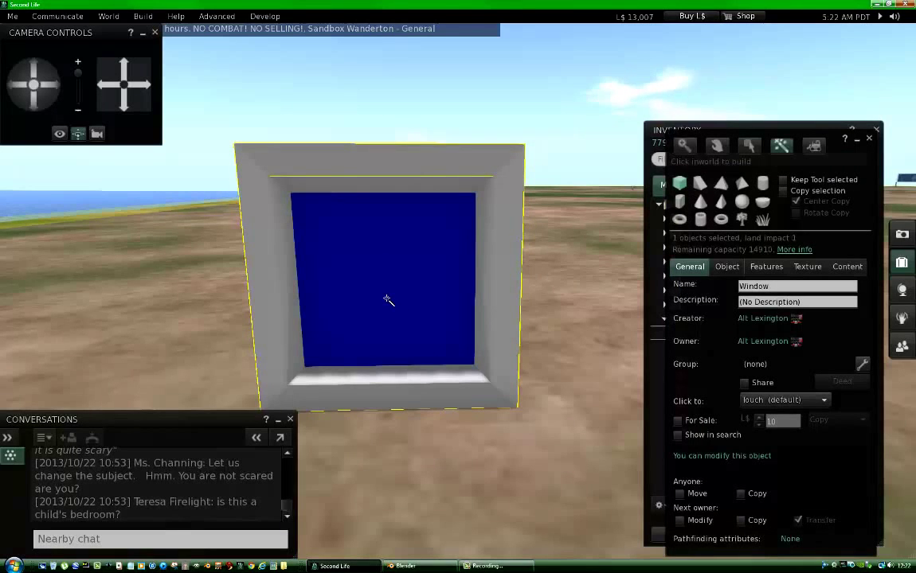
left_click(765, 267)
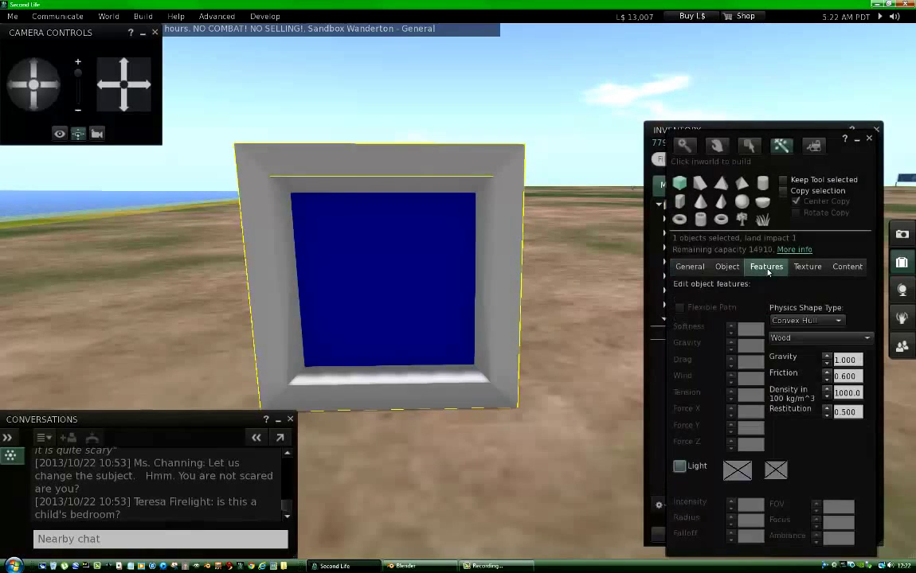
left_click(830, 321)
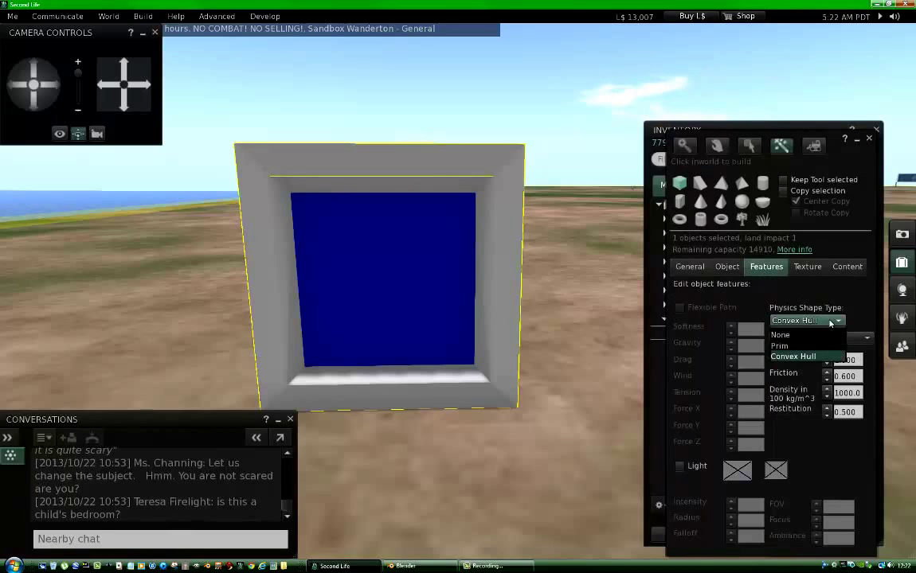
left_click(779, 349)
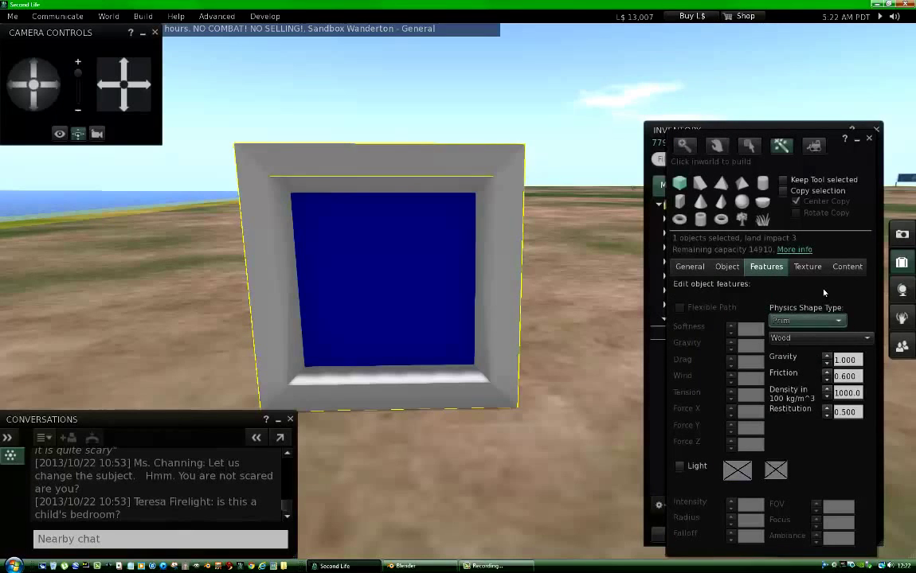
left_click(691, 267)
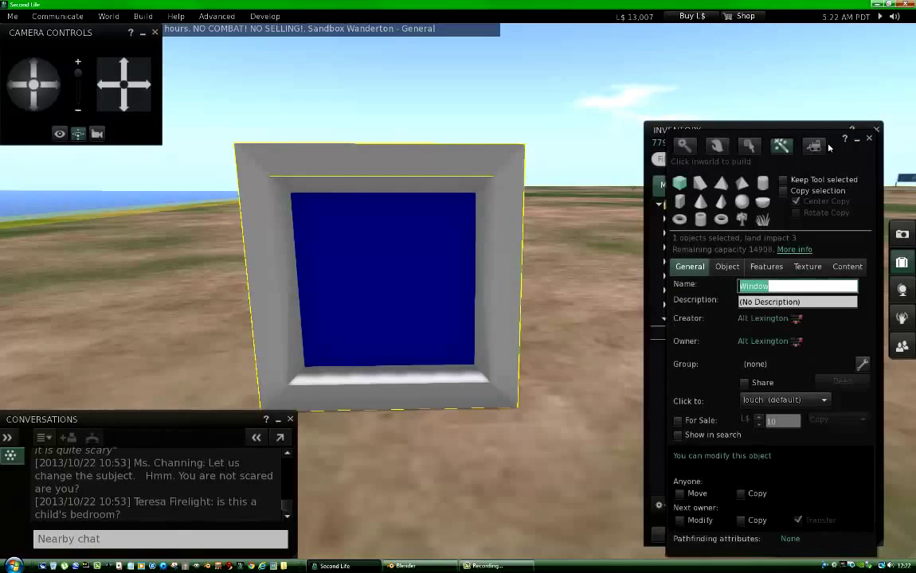
left_click(869, 140)
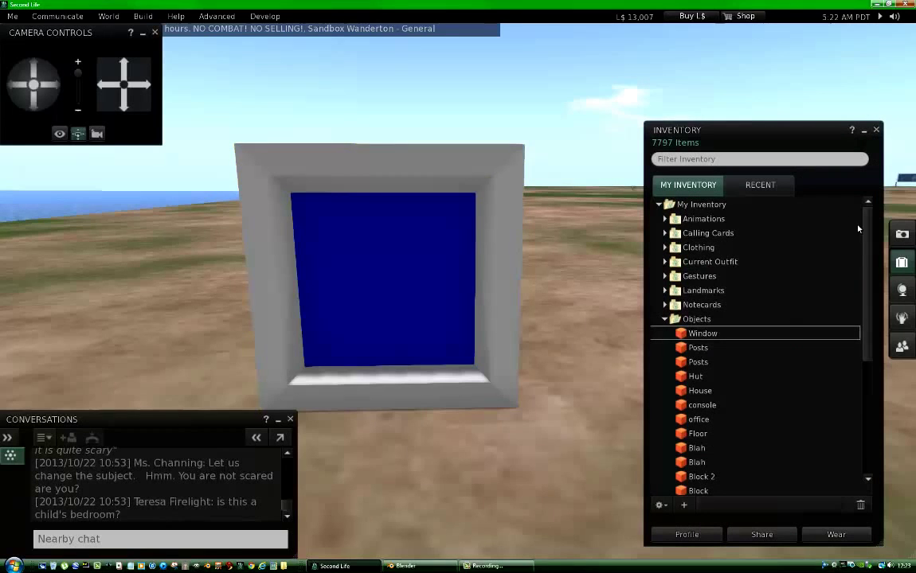
Delete the Window item from the inventory's Objects folder
right_click(700, 335)
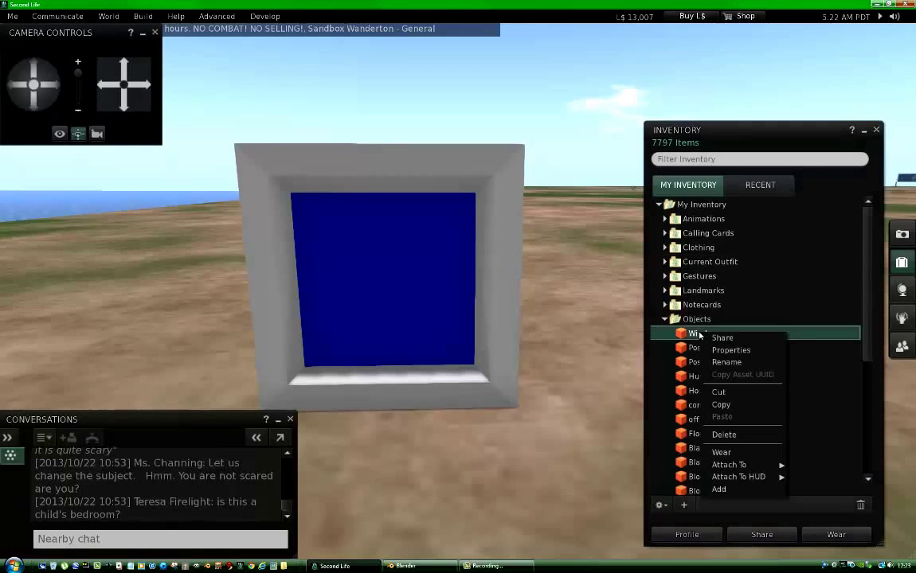
left_click(723, 434)
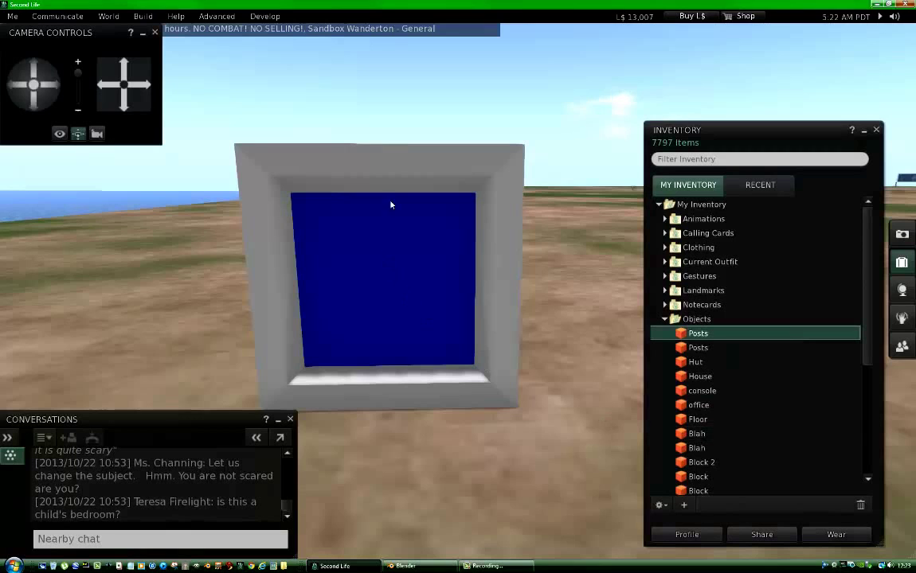
left_click(384, 164)
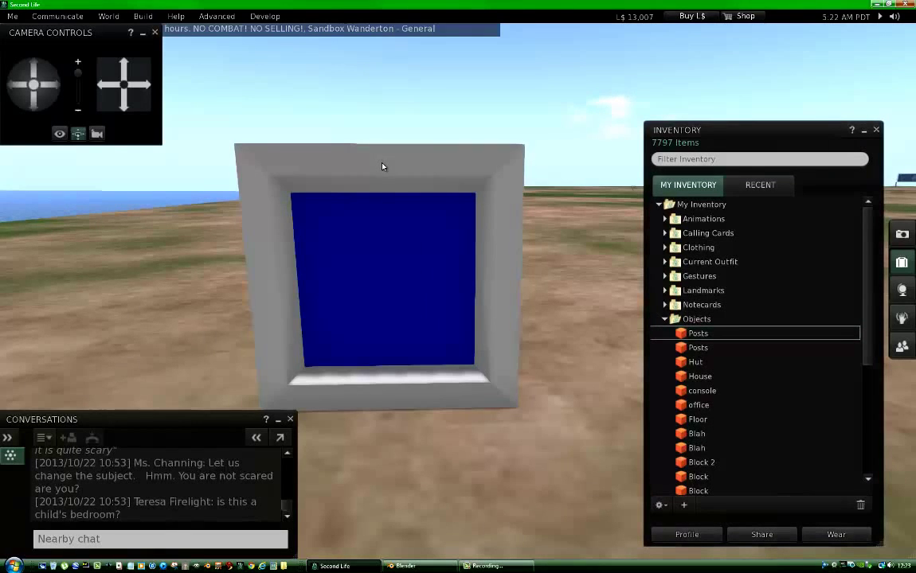
Edit the rezzed window, open its Texture tab, and enable Select Face
right_click(383, 166)
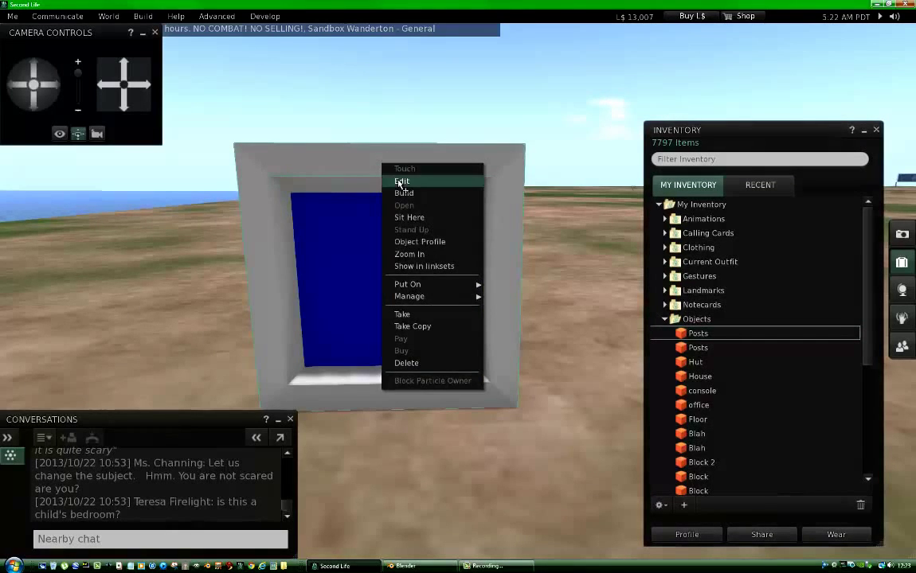
left_click(402, 182)
left_click(809, 268)
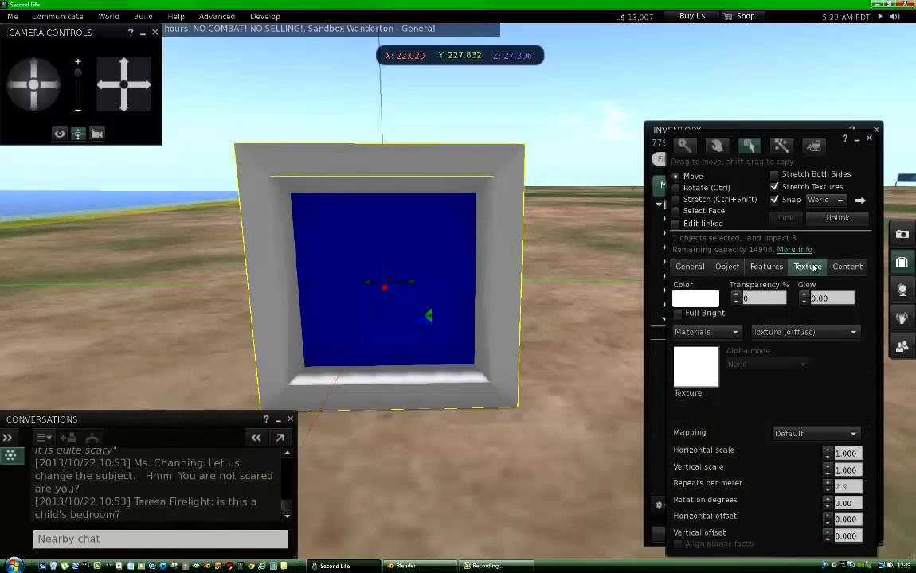
left_click(690, 212)
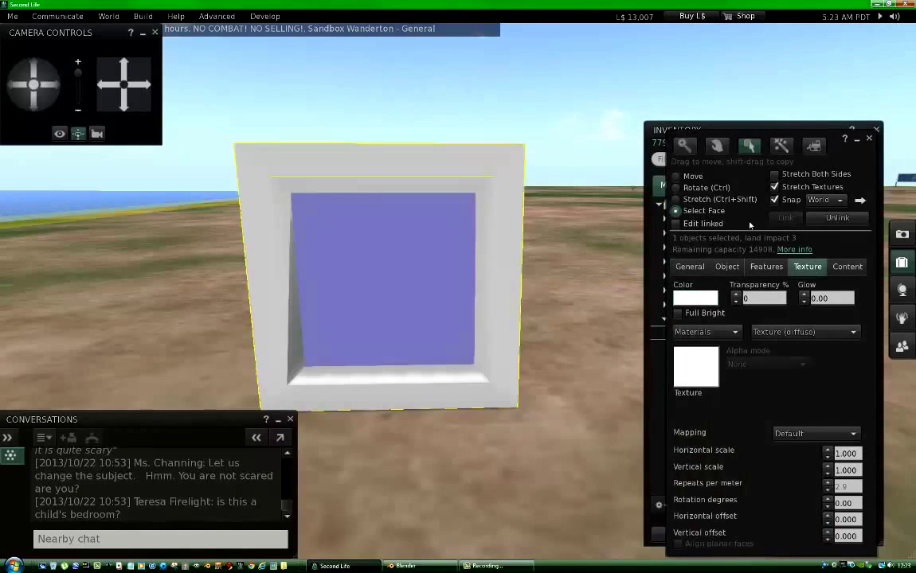
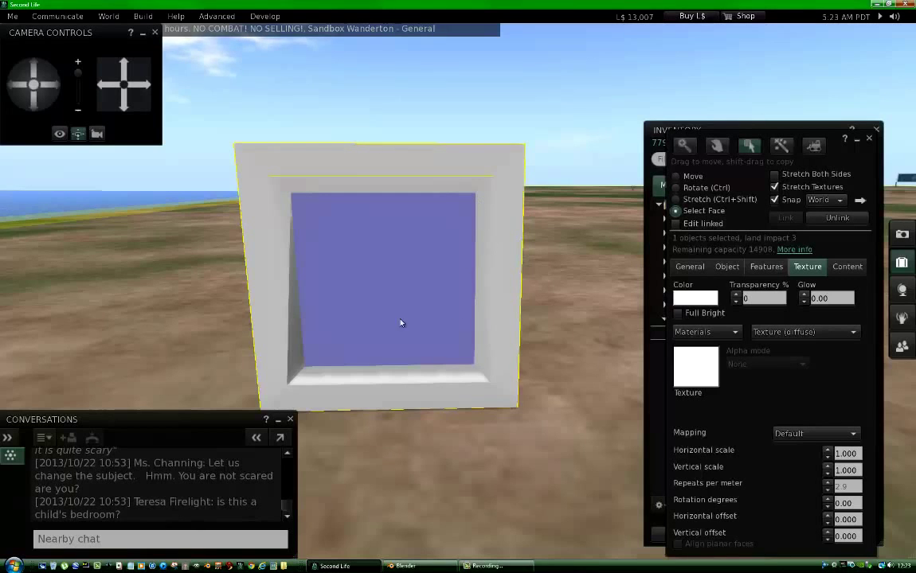
Set the blue glass pane face to 50% transparency and close the build editor
left_click(378, 278)
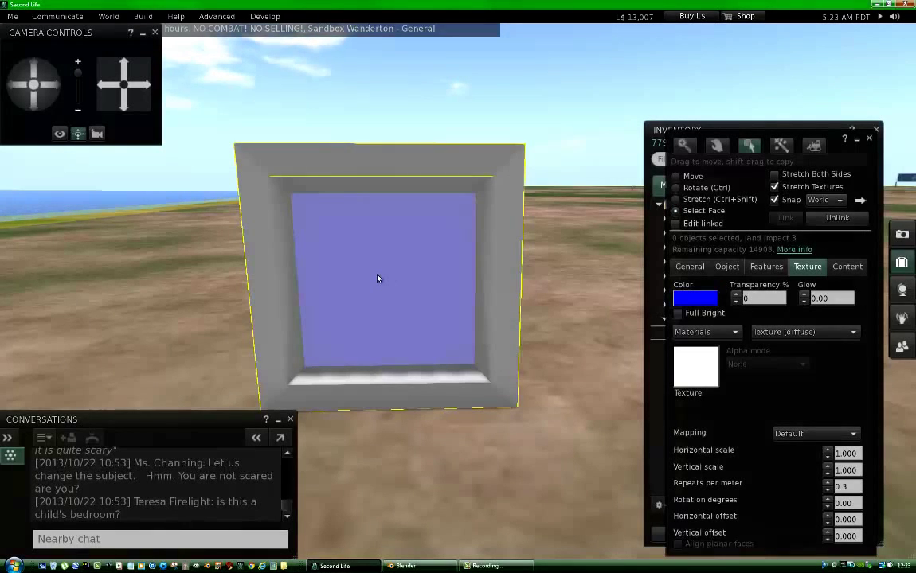
left_click(737, 295)
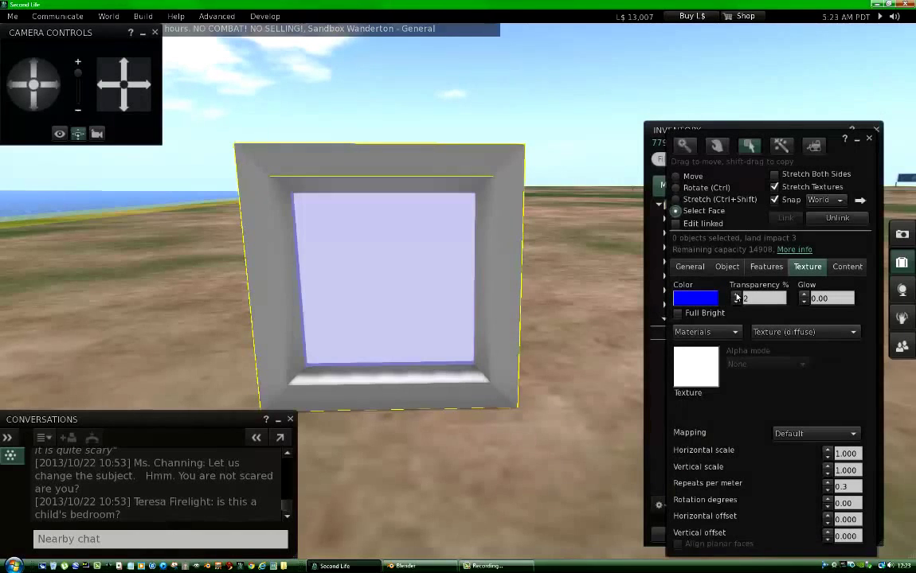
left_click(736, 295)
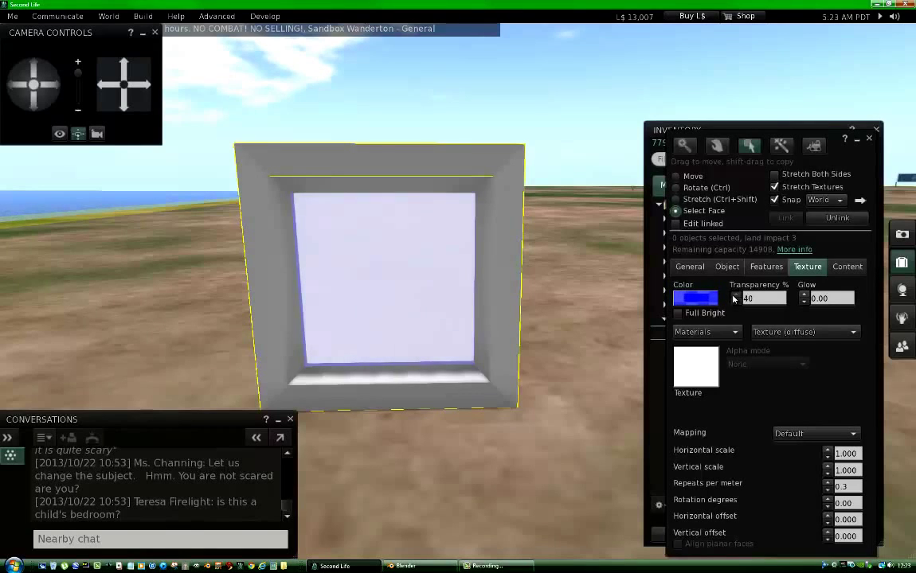
left_click(735, 294)
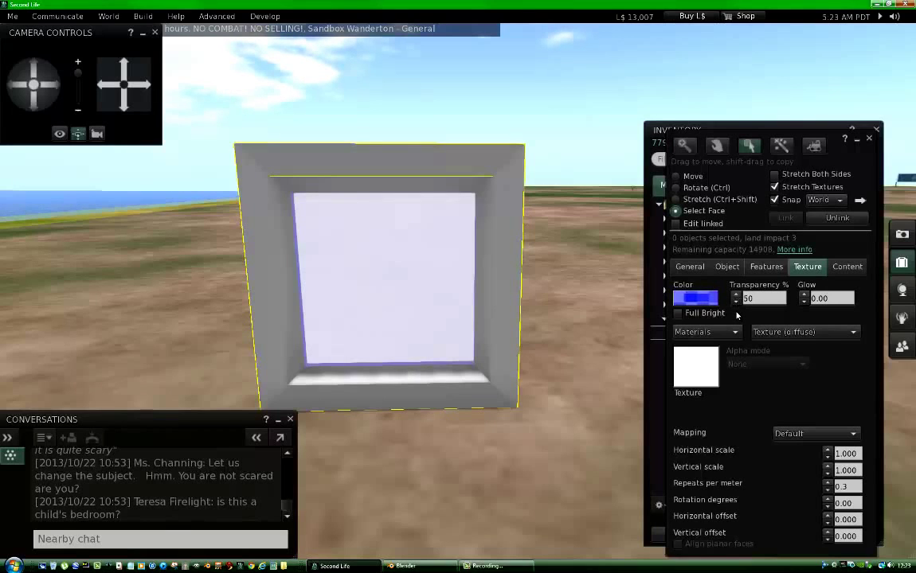
left_click(868, 140)
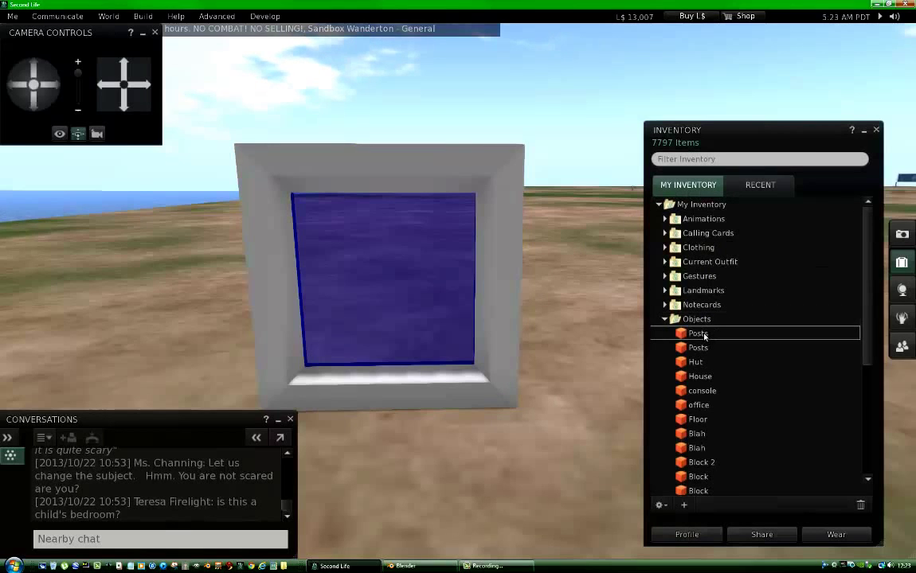
Take the window into inventory as 'Window' and rez it back onto the ground
right_click(393, 162)
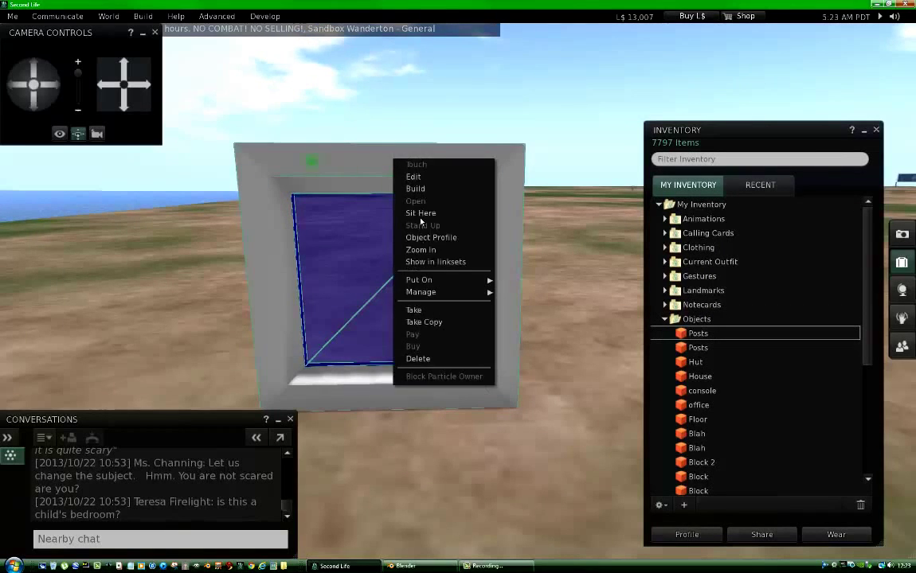
left_click(420, 311)
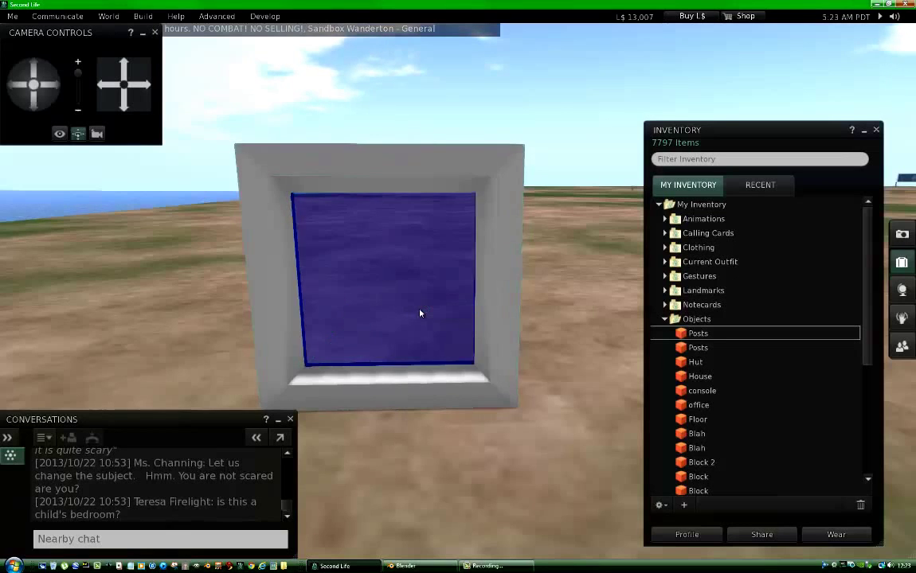
left_click(707, 335)
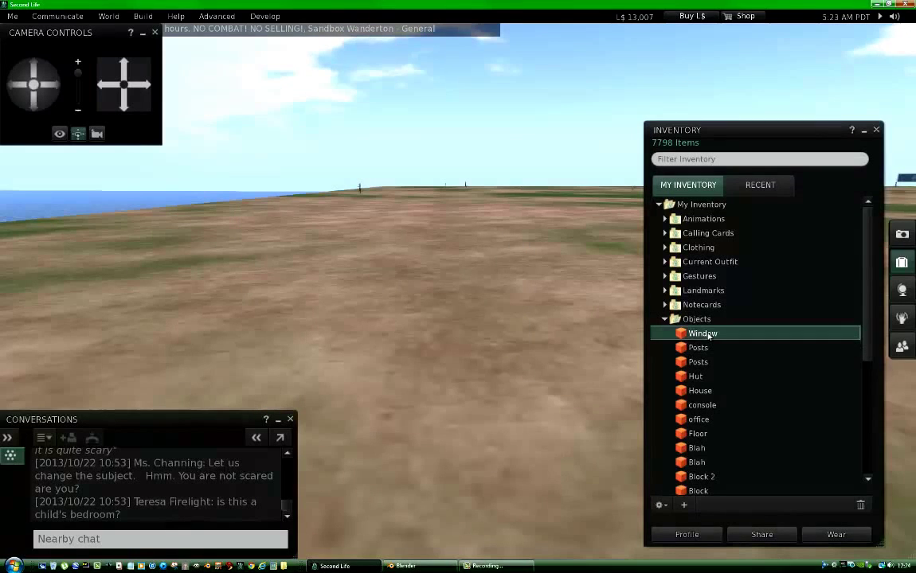
left_click_drag(600, 336, 380, 322)
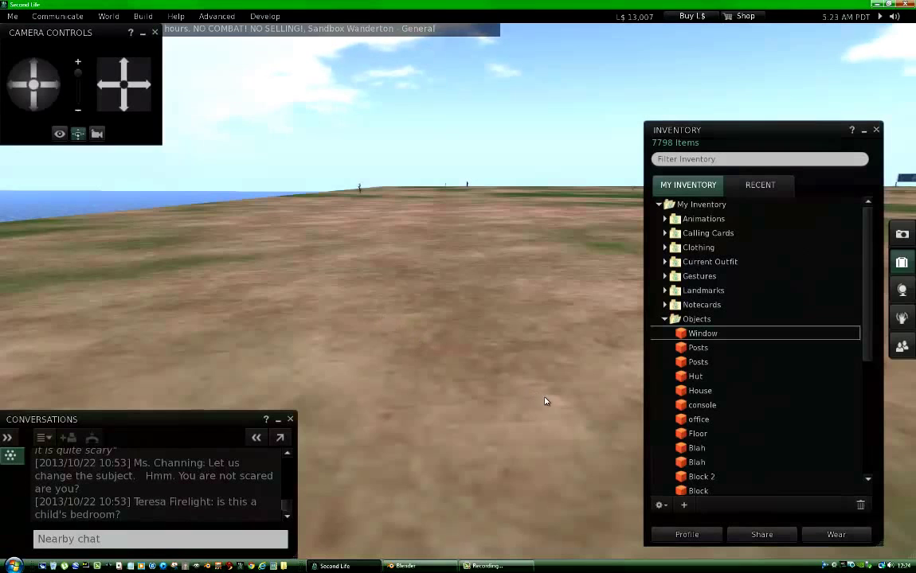
left_click(877, 131)
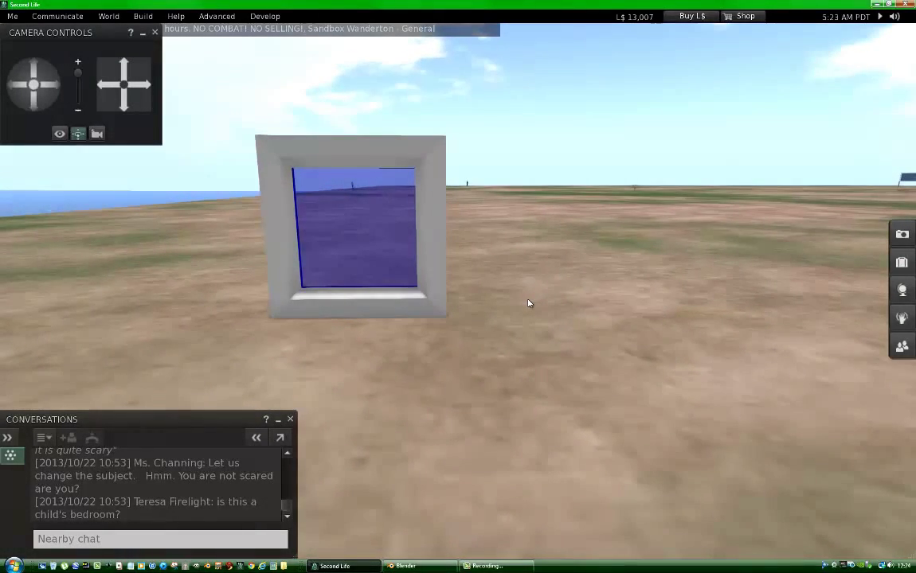
Walk the avatar up to the window using the arrow keys
key("Escape")
key("Right")
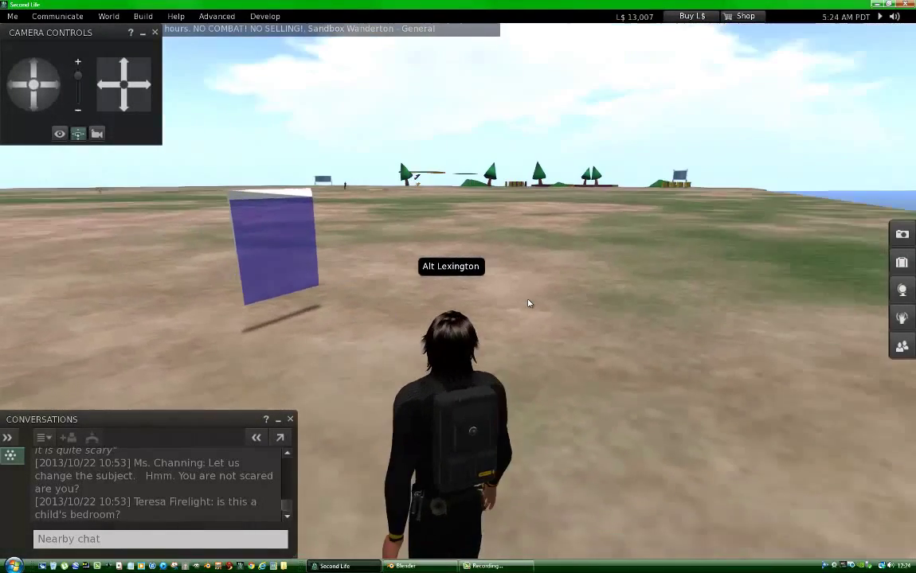
key("Left")
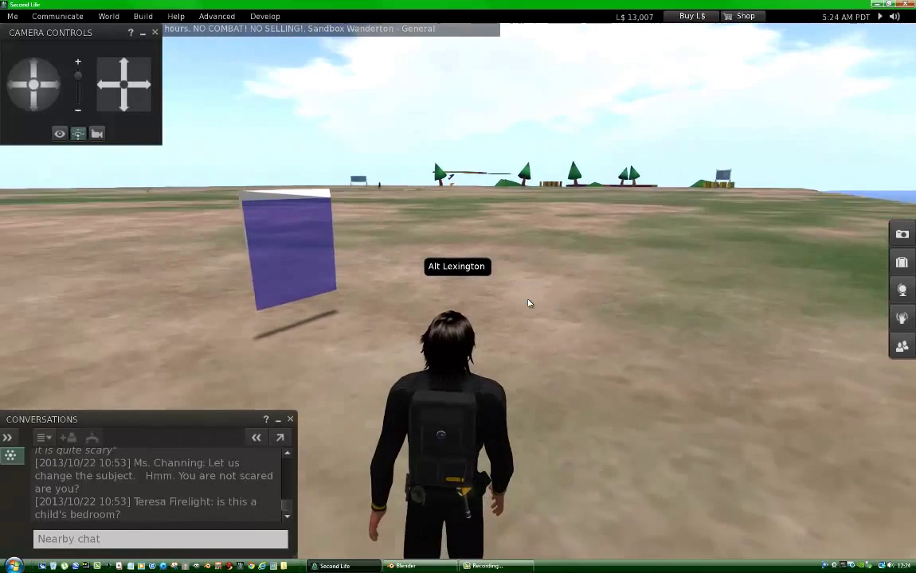
key("Up")
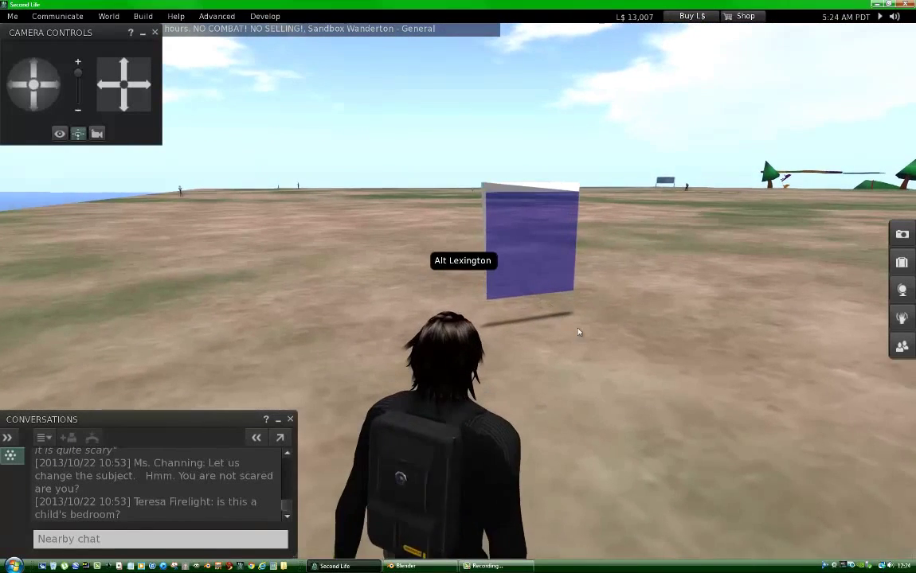
key("Up")
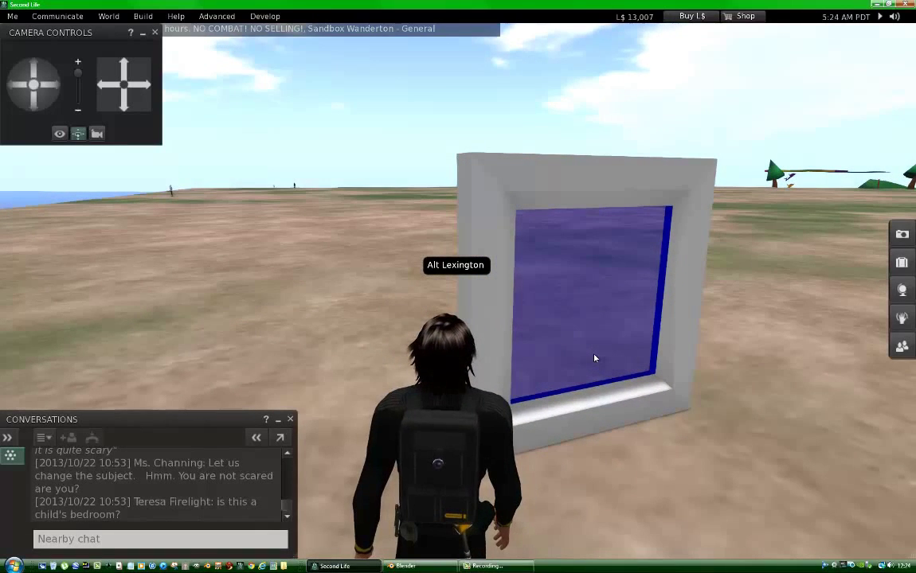
key("Right")
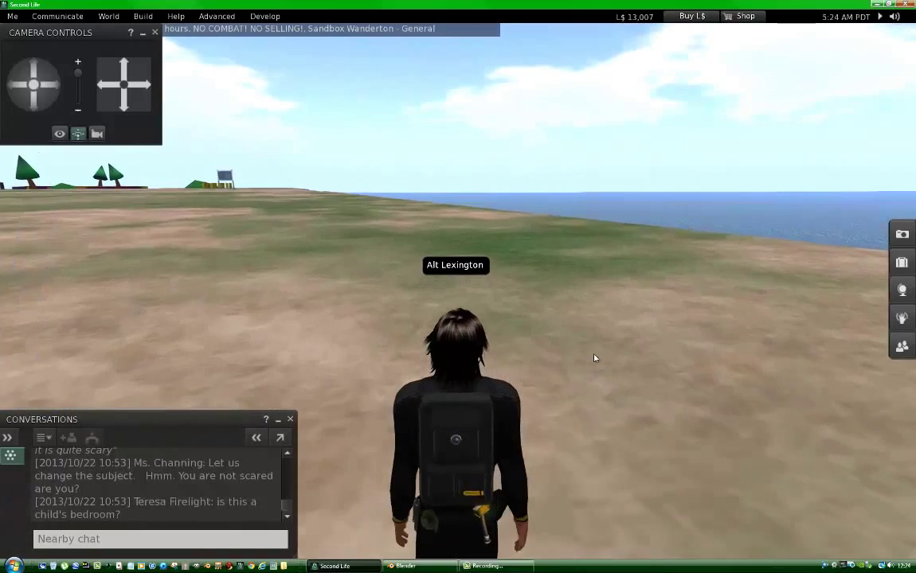
key("Left")
key("Up")
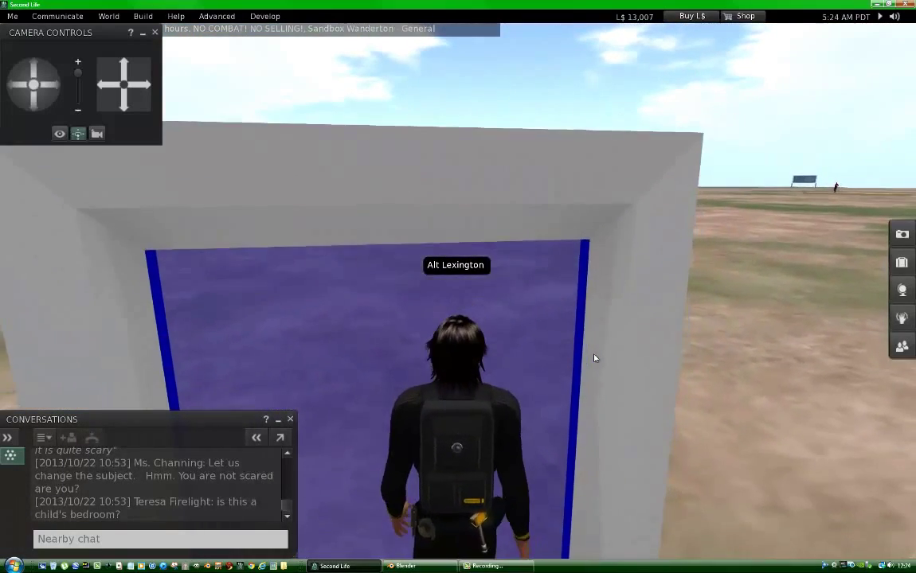
Circle and back away from the window to view its see-through pane from other sides
key("Right")
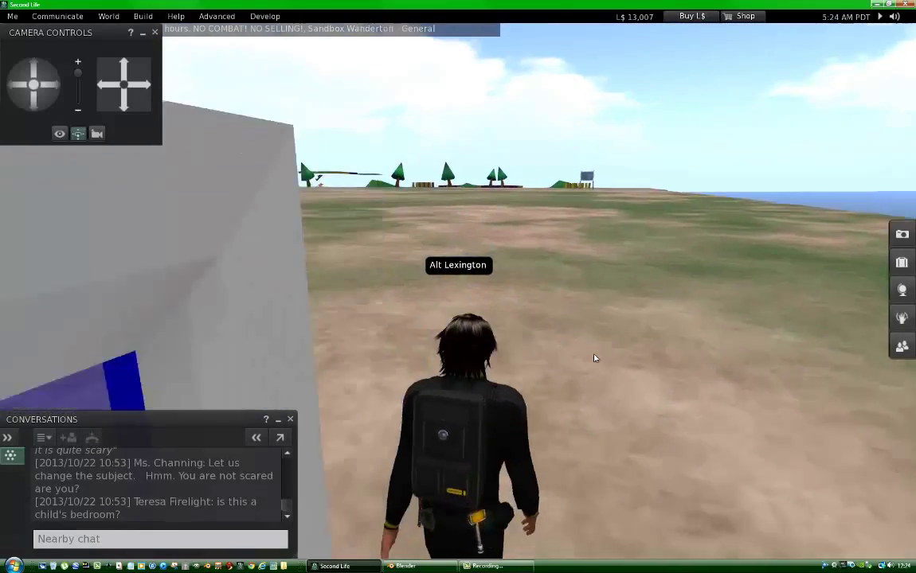
key("Left")
key("Up")
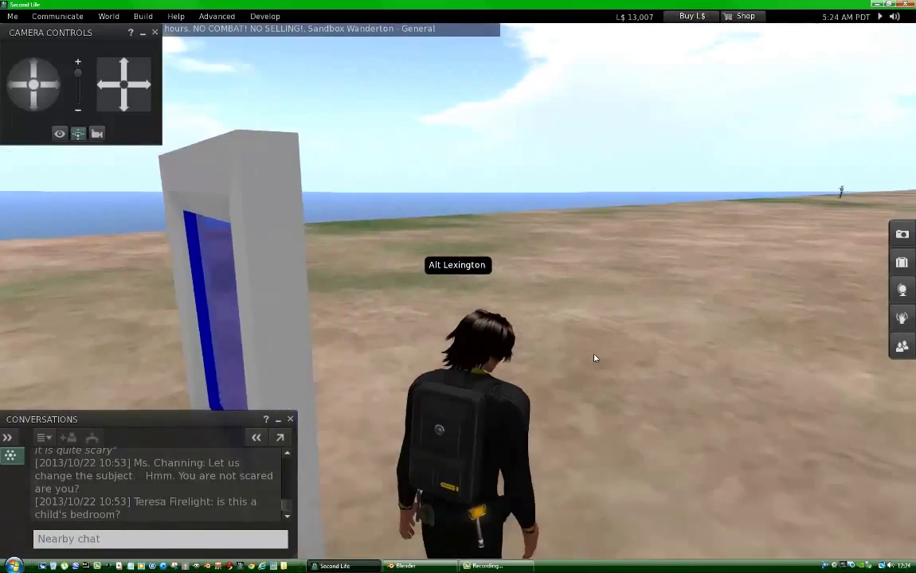
key("Right")
key("Left")
key("Left")
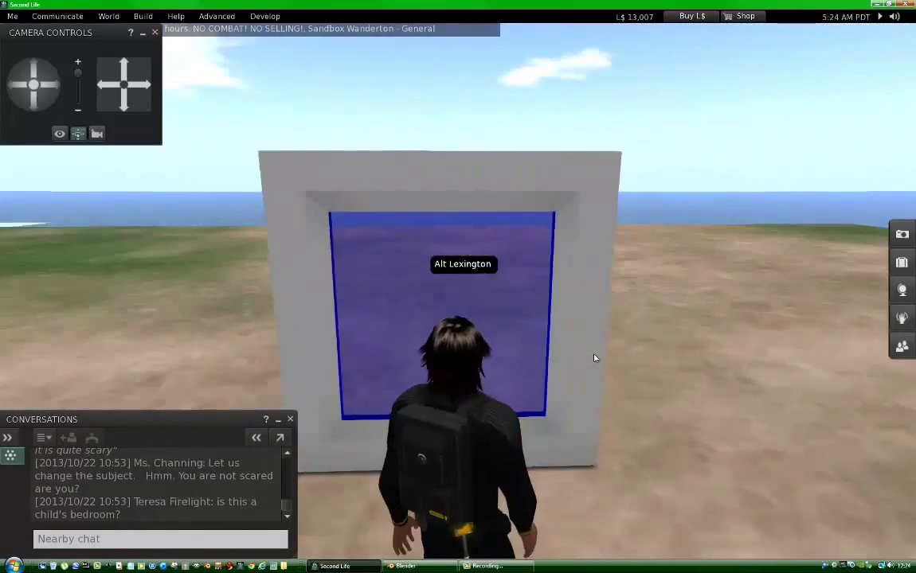
key("Up")
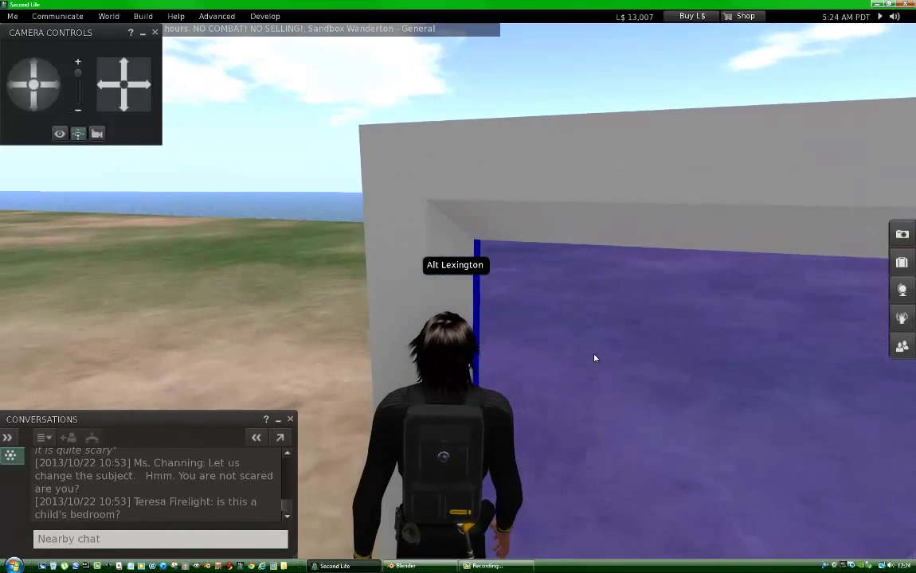
key("Down")
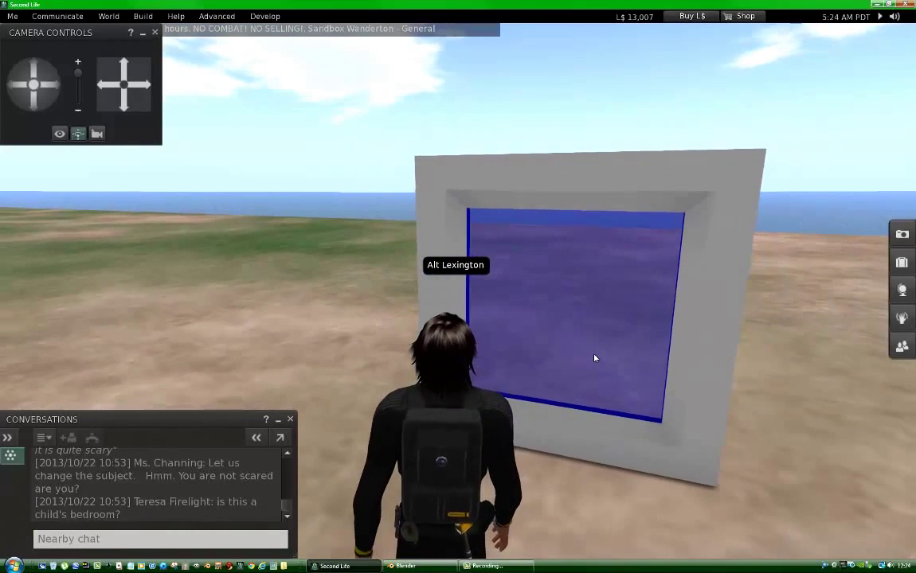
key("Right")
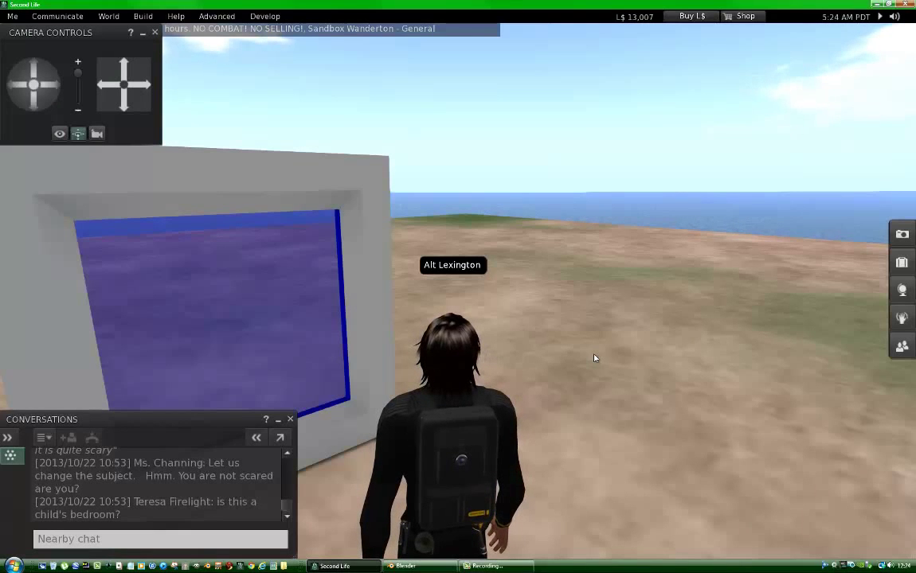
key("Left")
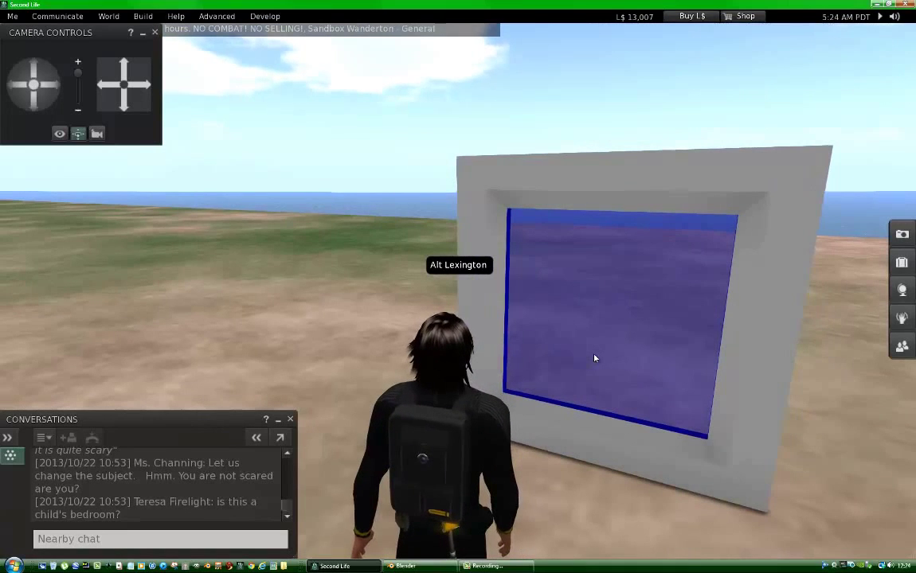
key("Left")
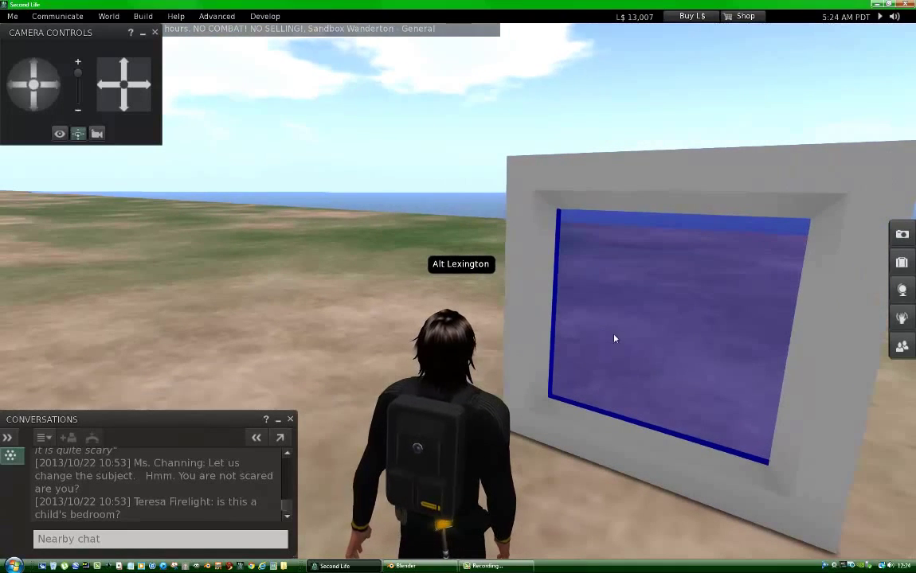
Colour the window frame face dark brown (RGB 52, 26, 0) via the Color Picker
right_click(661, 172)
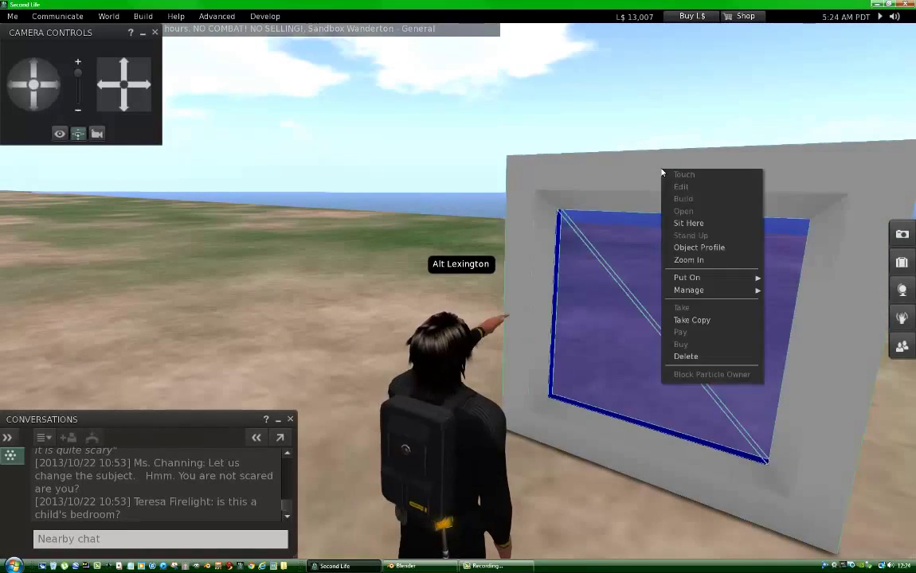
left_click(685, 187)
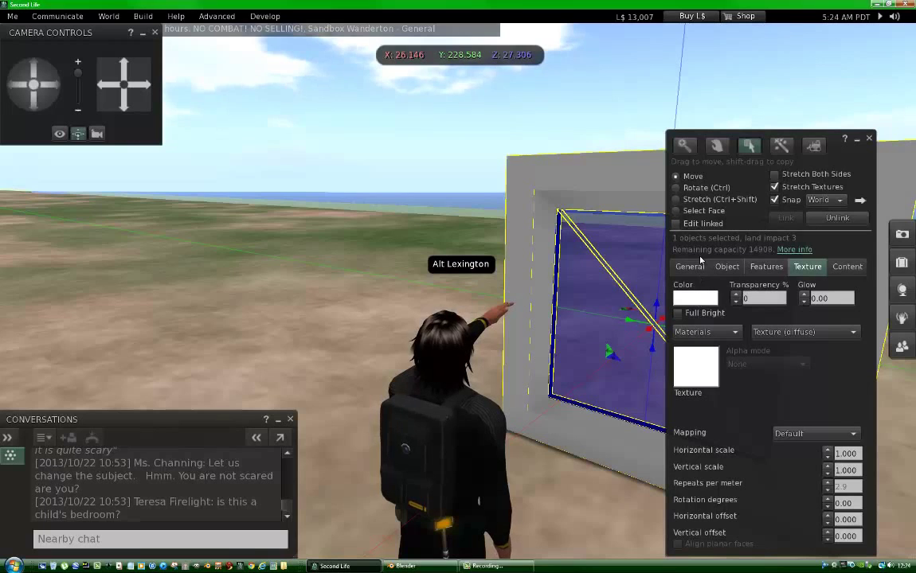
left_click(690, 211)
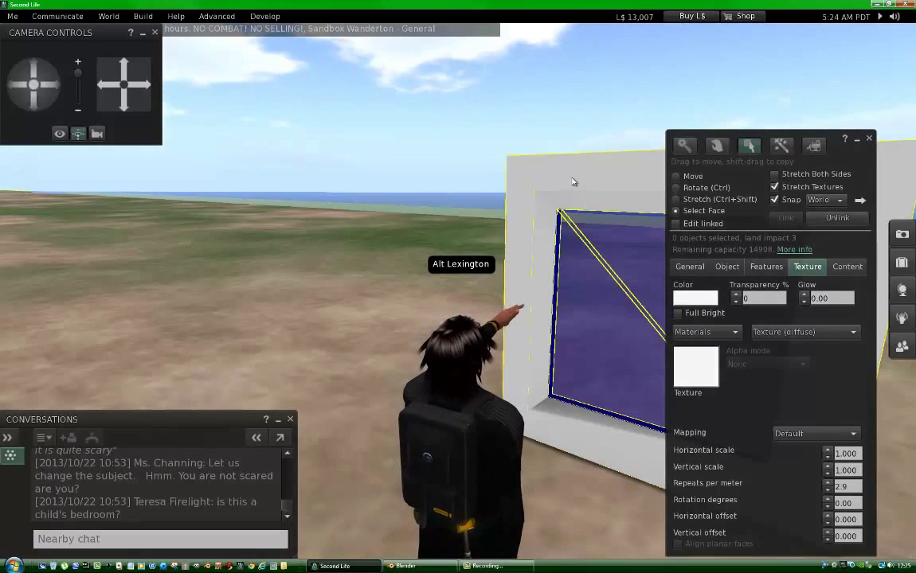
left_click(695, 298)
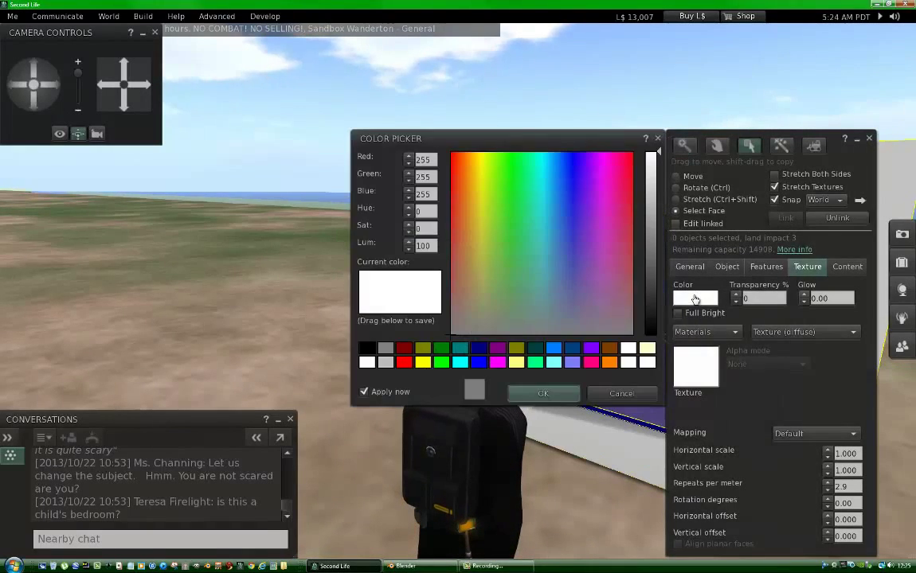
left_click(609, 348)
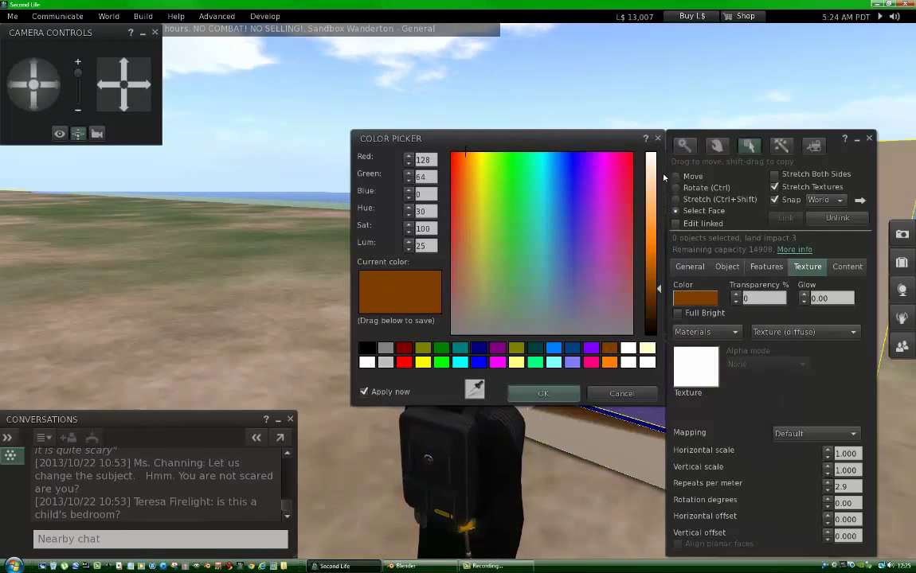
left_click_drag(657, 288, 659, 316)
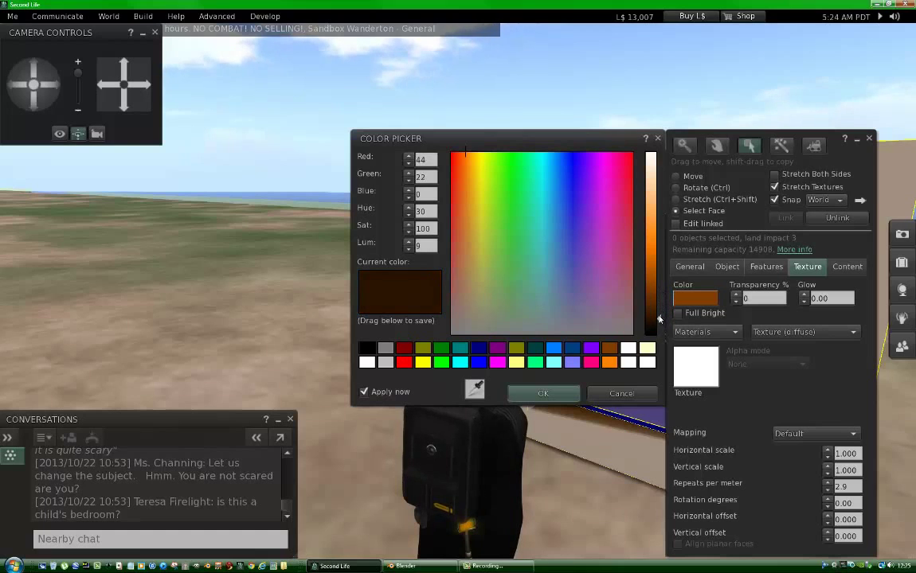
left_click(544, 394)
left_click(493, 424)
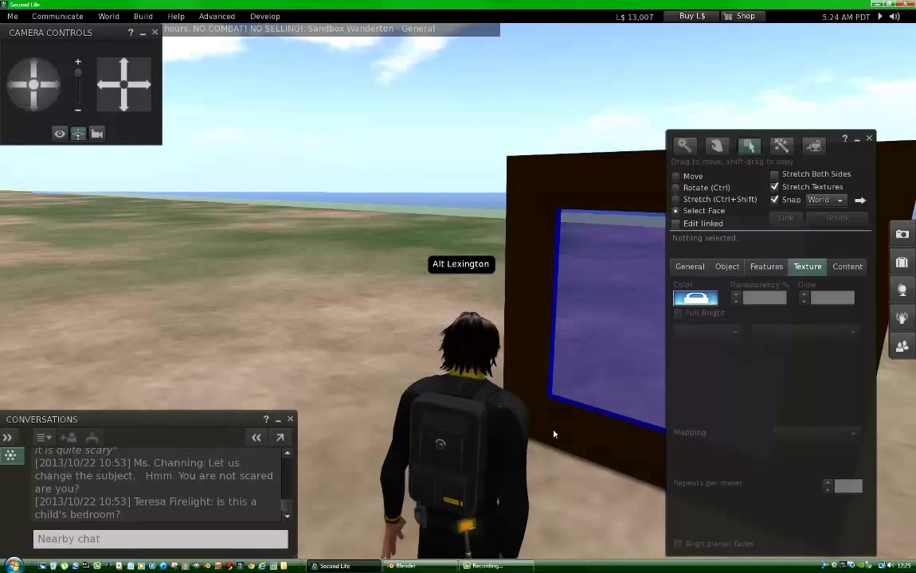
left_click_drag(17, 89, 18, 89)
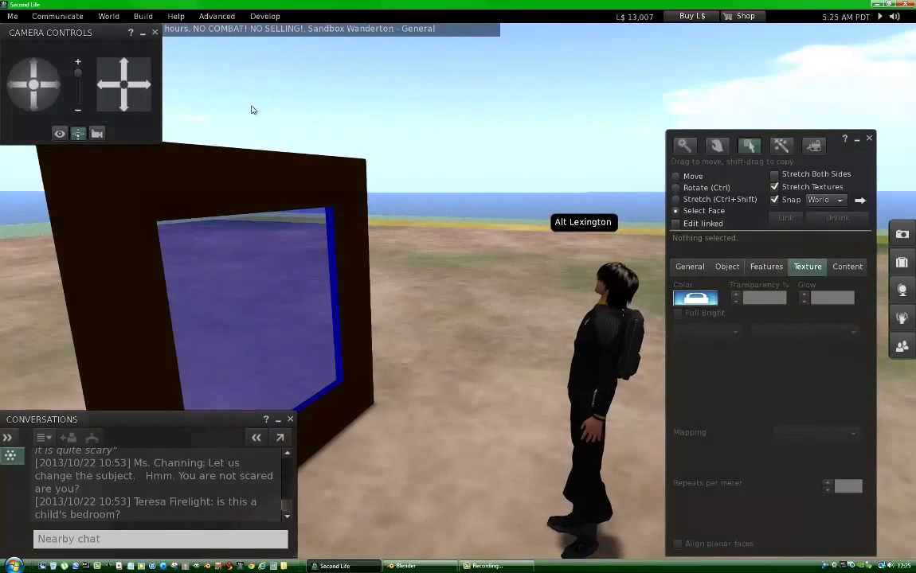
Raise the frame colour's luminance to an orange-brown and close the Build floater
left_click(290, 174)
left_click(692, 298)
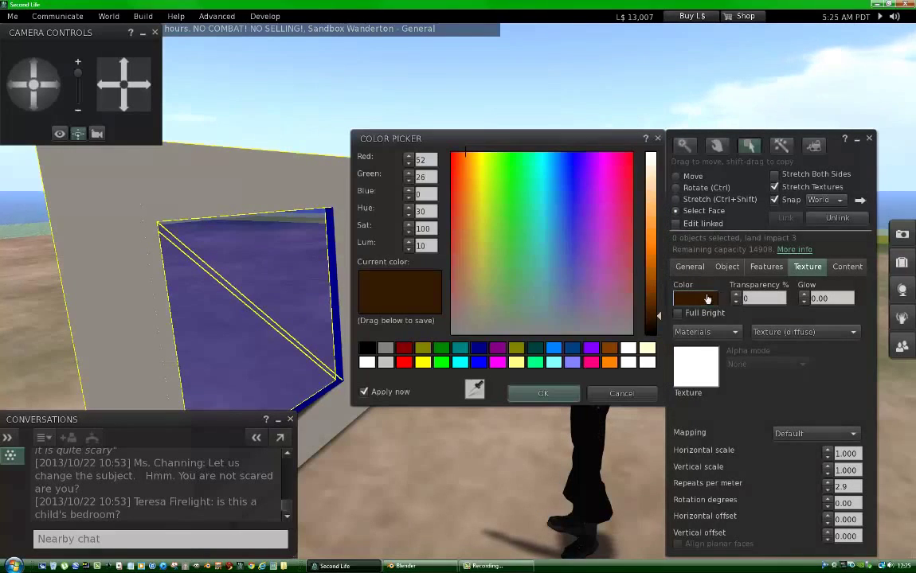
left_click_drag(659, 318, 659, 277)
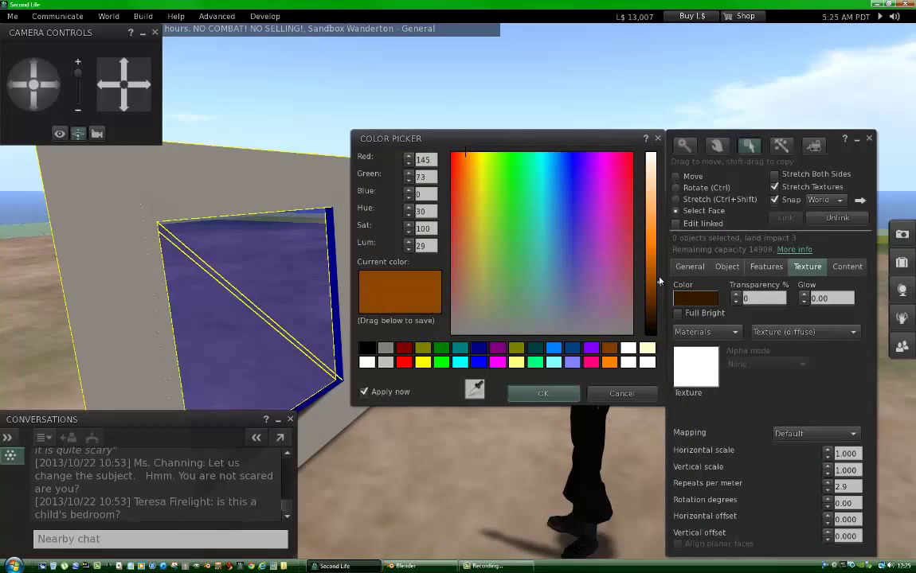
left_click(543, 393)
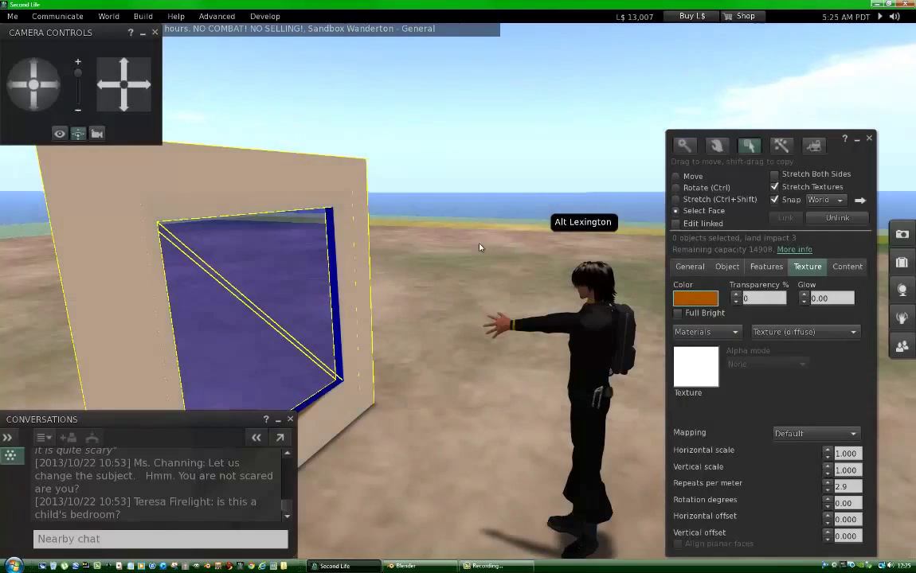
left_click(469, 170)
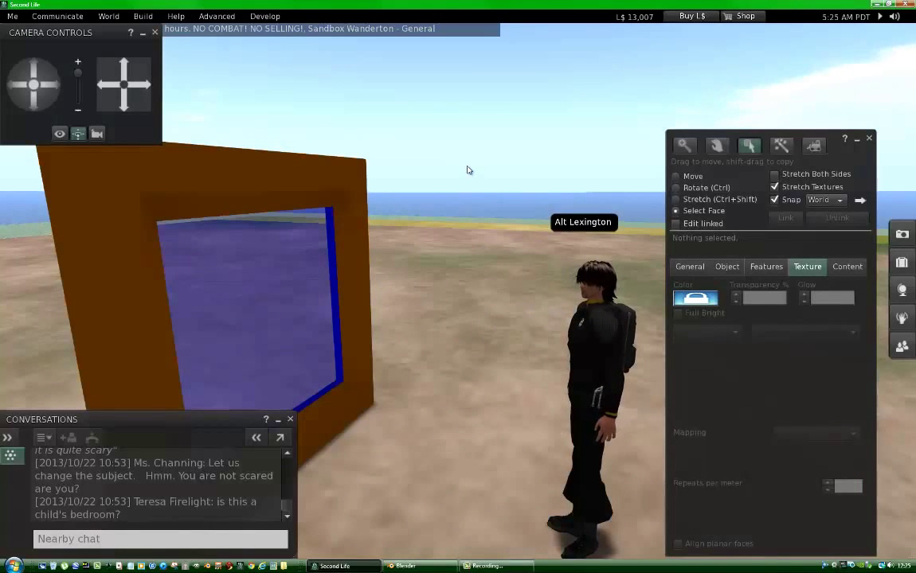
left_click(870, 139)
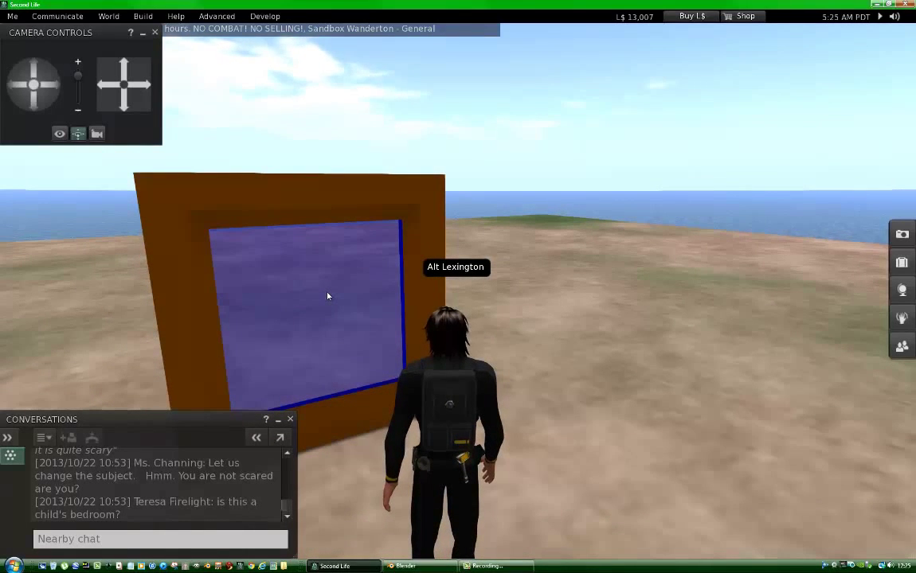
Recolour the inner glass pane face with the green swatch, keeping its 50% transparency
right_click(327, 296)
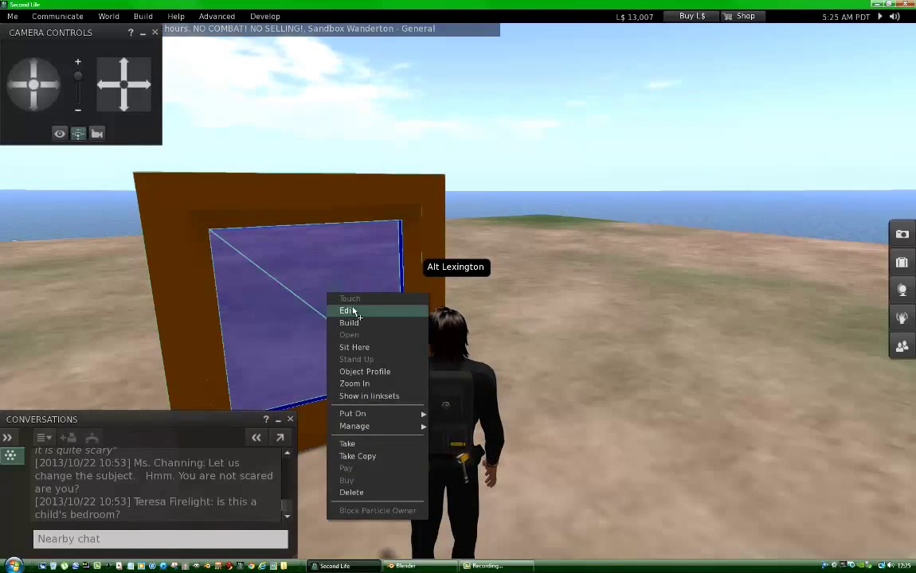
left_click(348, 311)
left_click(676, 210)
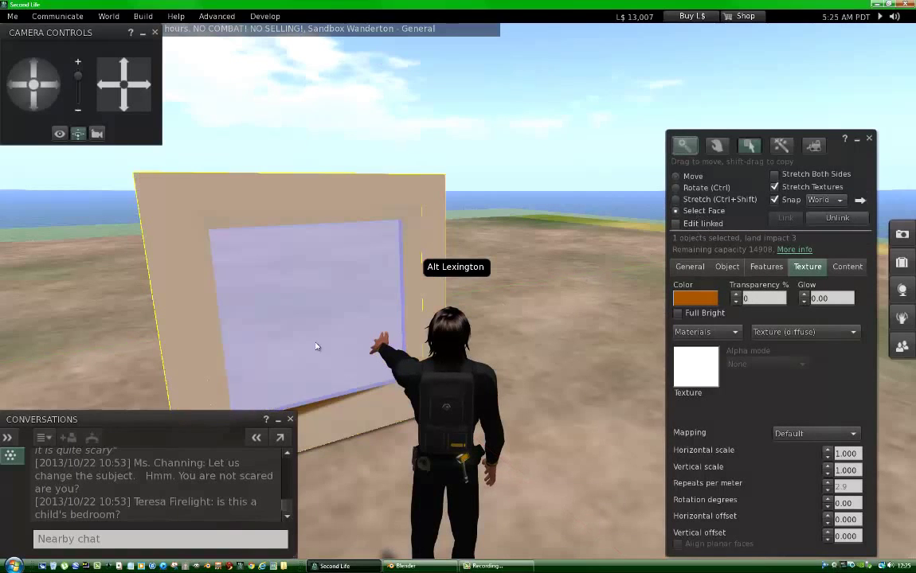
left_click(297, 301)
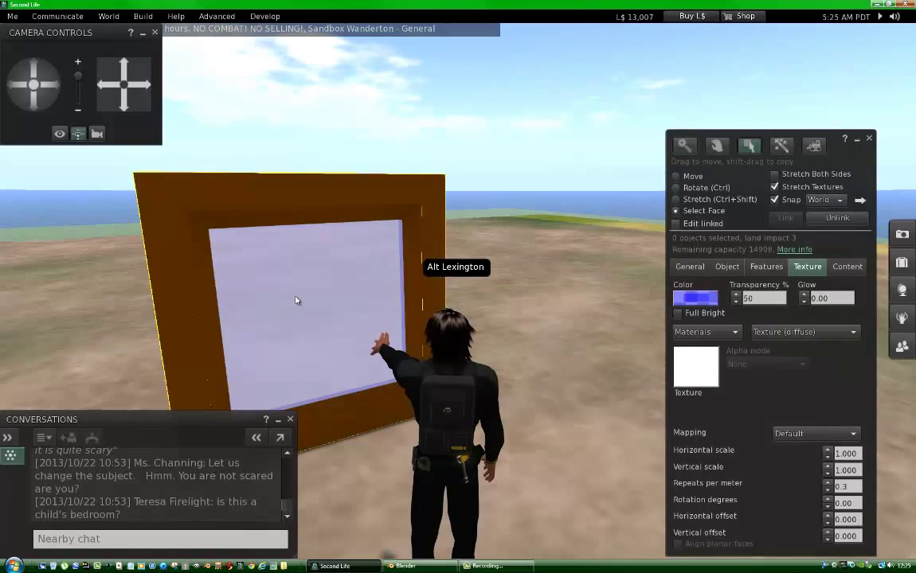
left_click(704, 301)
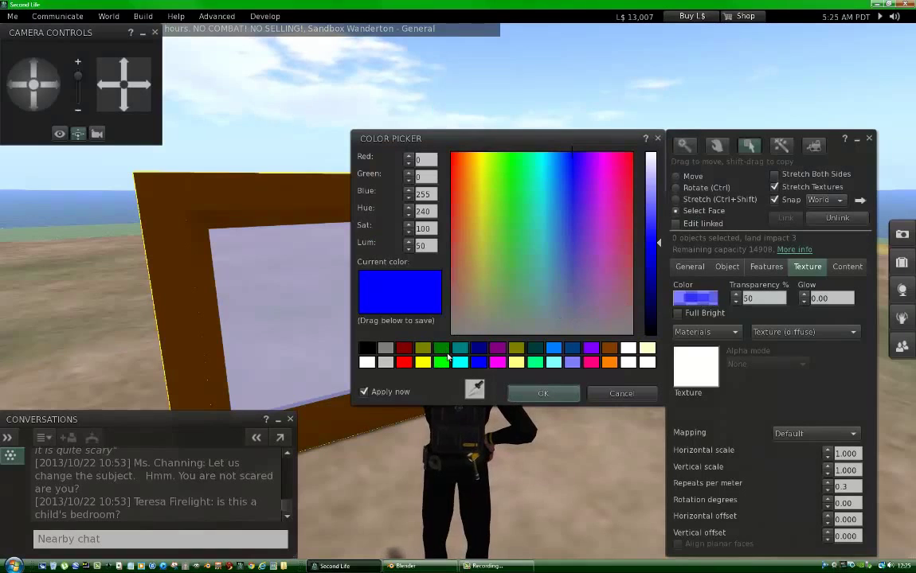
left_click(442, 363)
left_click(543, 394)
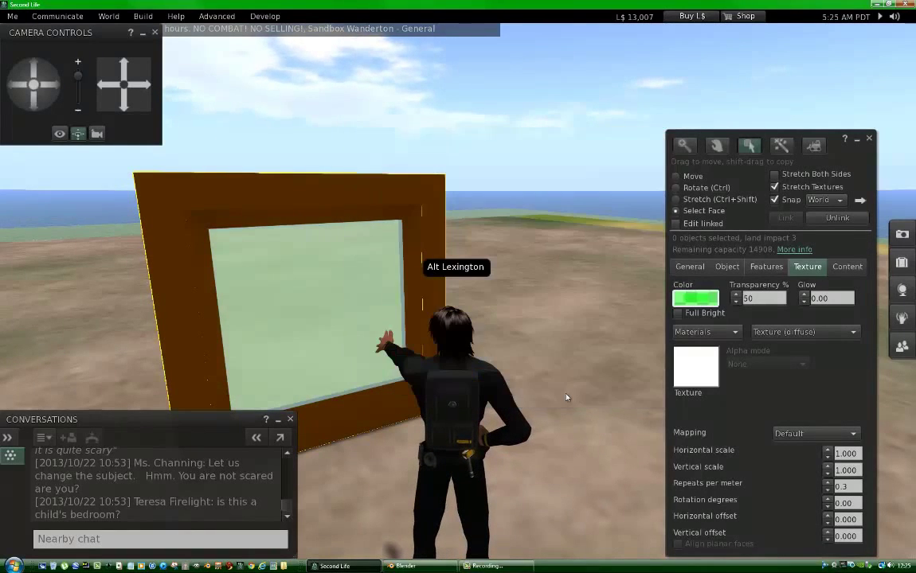
left_click(870, 140)
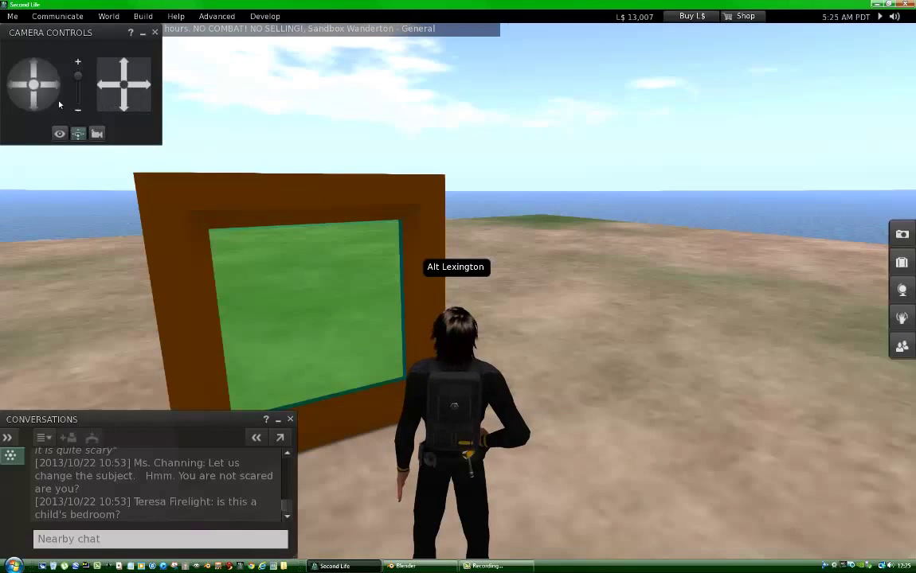
Orbit, pan and zoom the camera in on the red and blue pole
left_click_drag(59, 104, 144, 191)
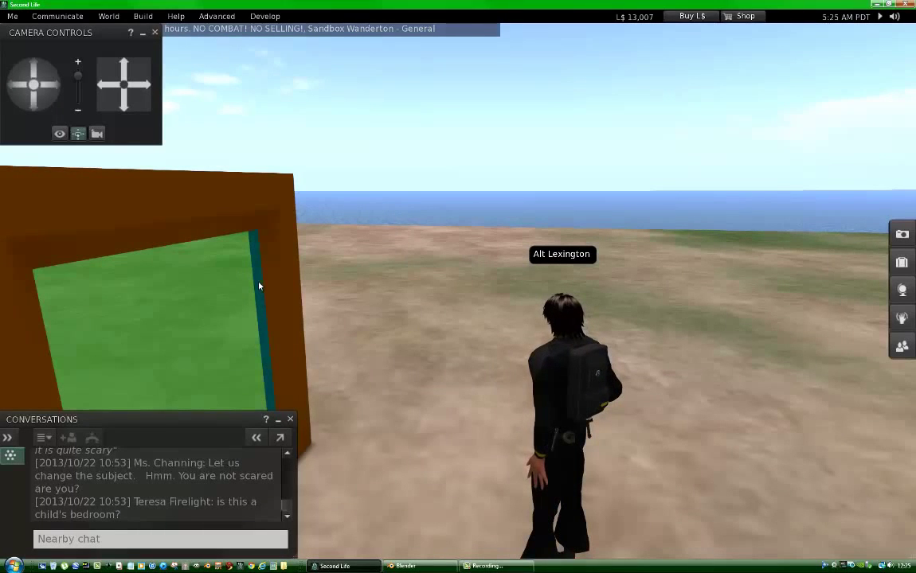
scroll(385, 288, "up", 3)
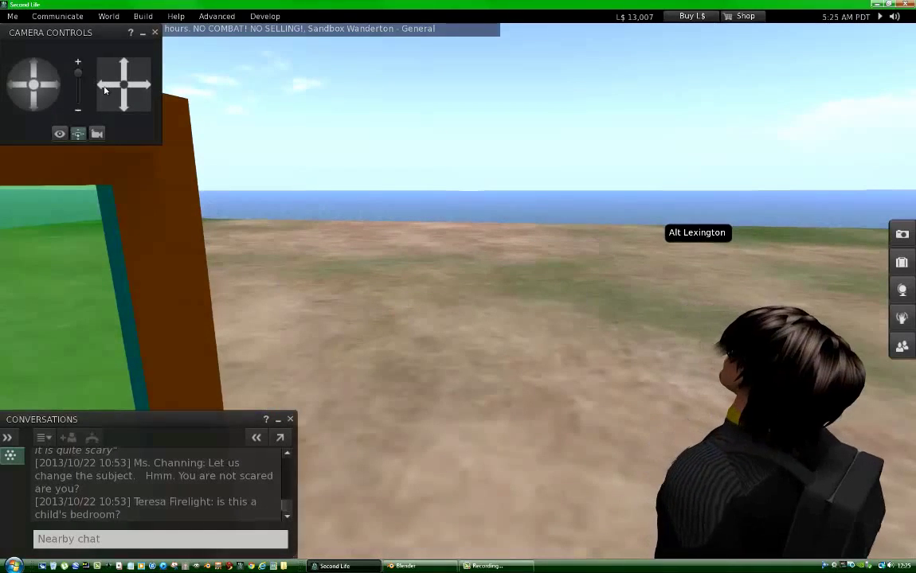
left_click_drag(104, 90, 102, 89)
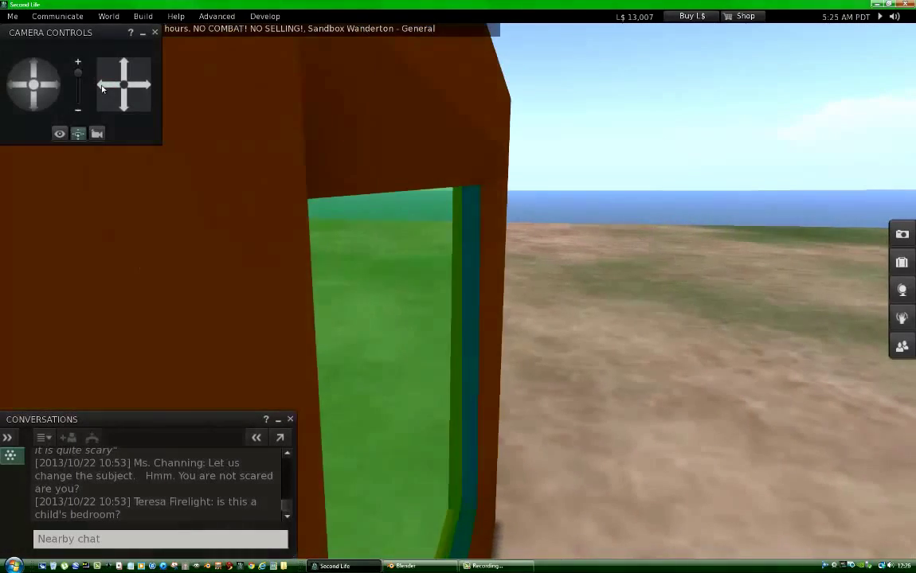
left_click(147, 90)
left_click(511, 266, "alt")
scroll(531, 301, "up", 2)
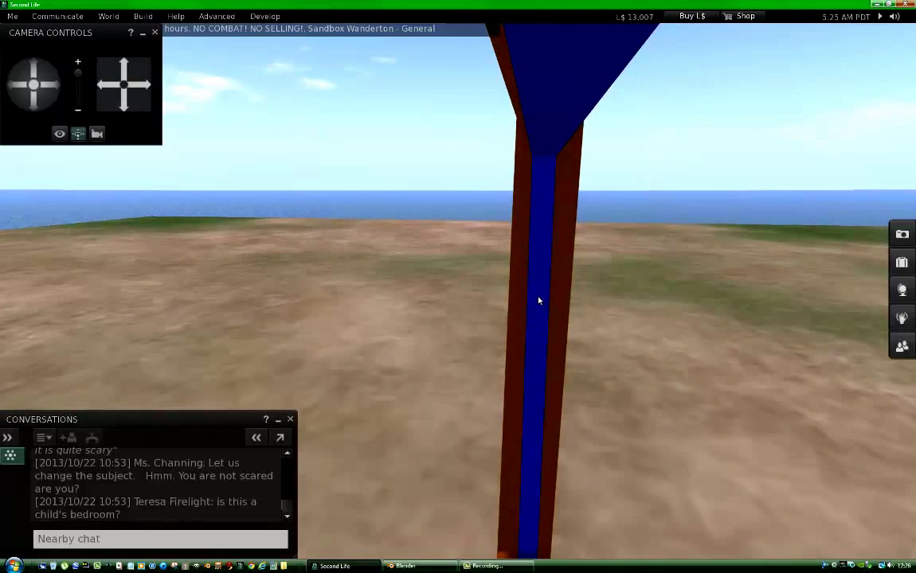
Recolour the pole's blue face with the red swatch and close the build editor
right_click(539, 301)
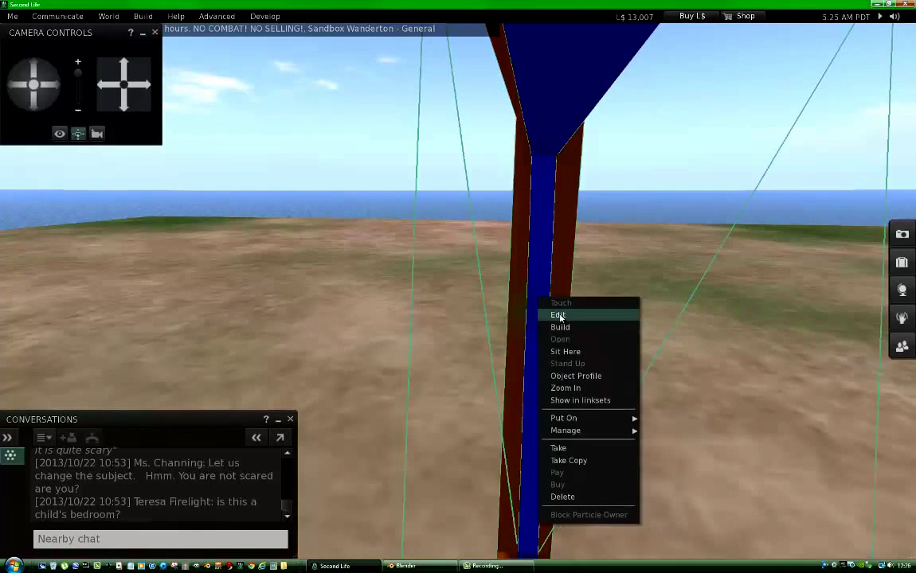
left_click(578, 318)
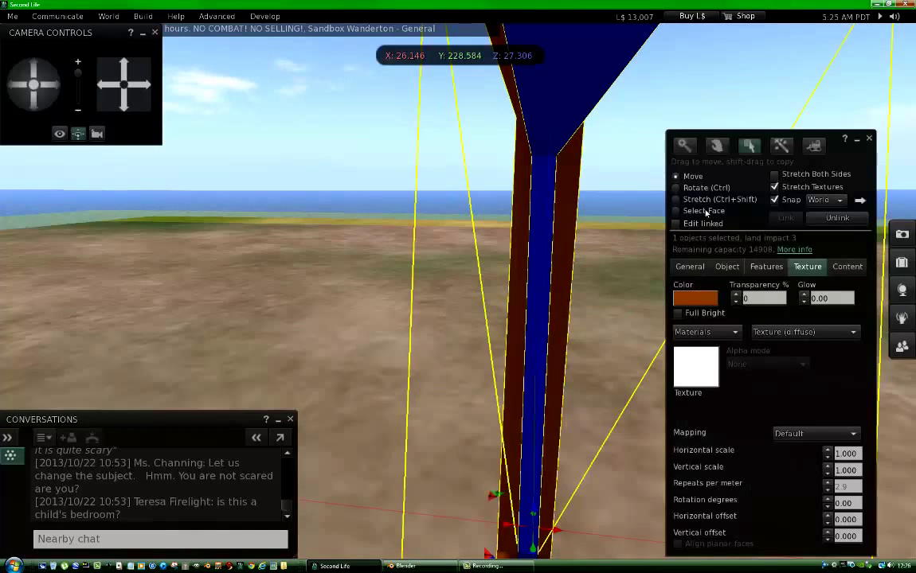
left_click(677, 211)
left_click(545, 264)
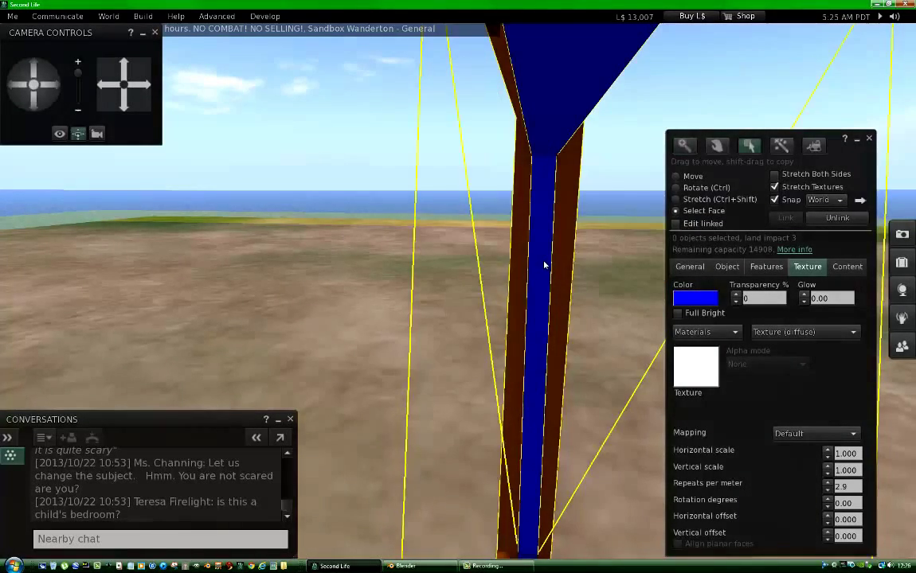
left_click(709, 301)
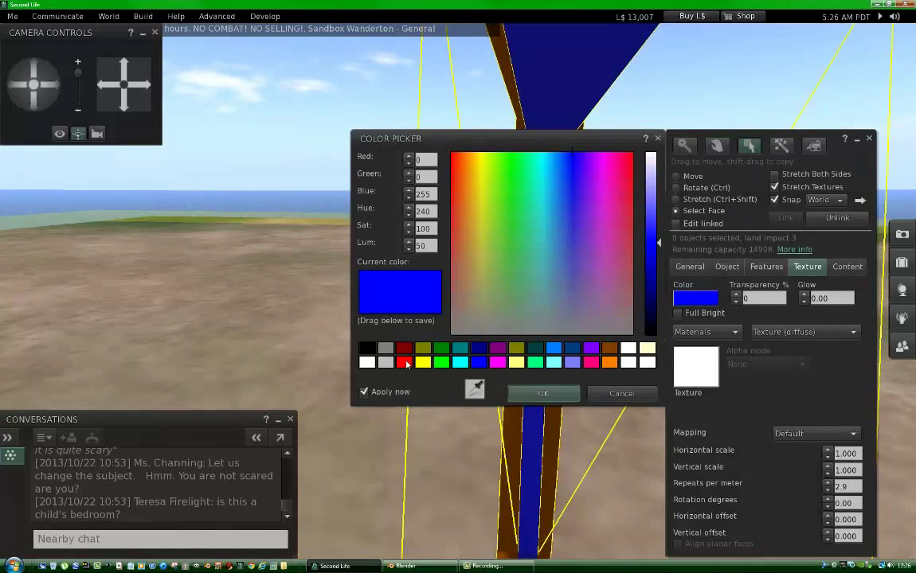
left_click(405, 363)
left_click(555, 395)
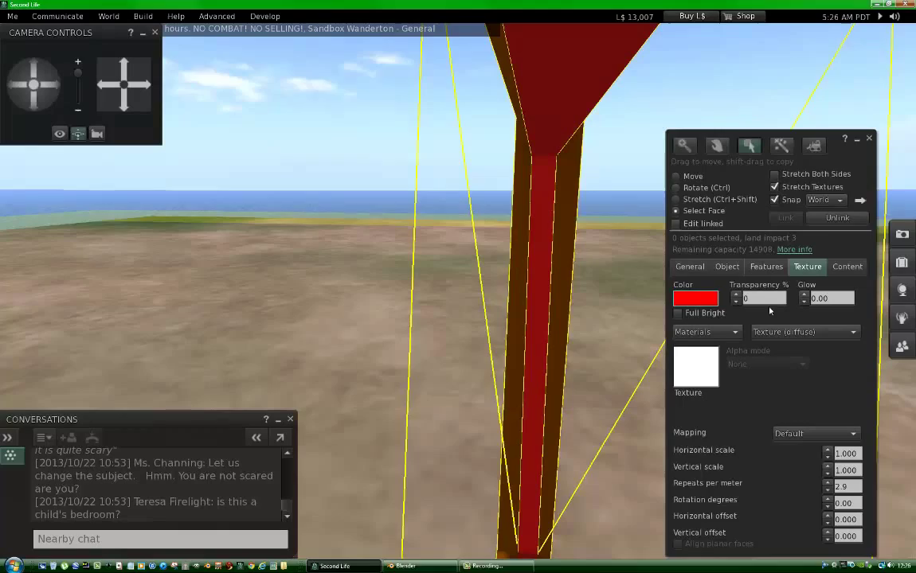
left_click(870, 141)
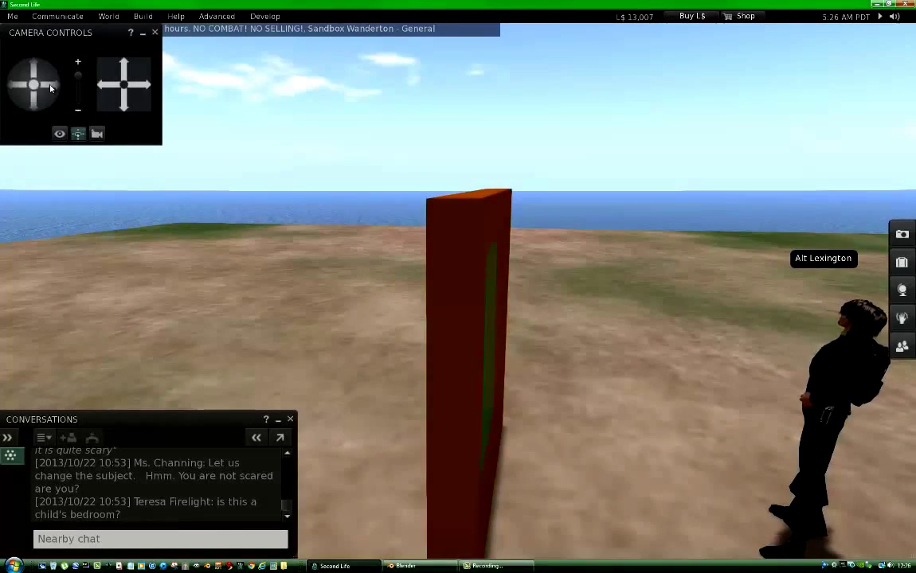
Orbit and zoom the camera out to view the whole window frame
left_click_drag(50, 89, 48, 86)
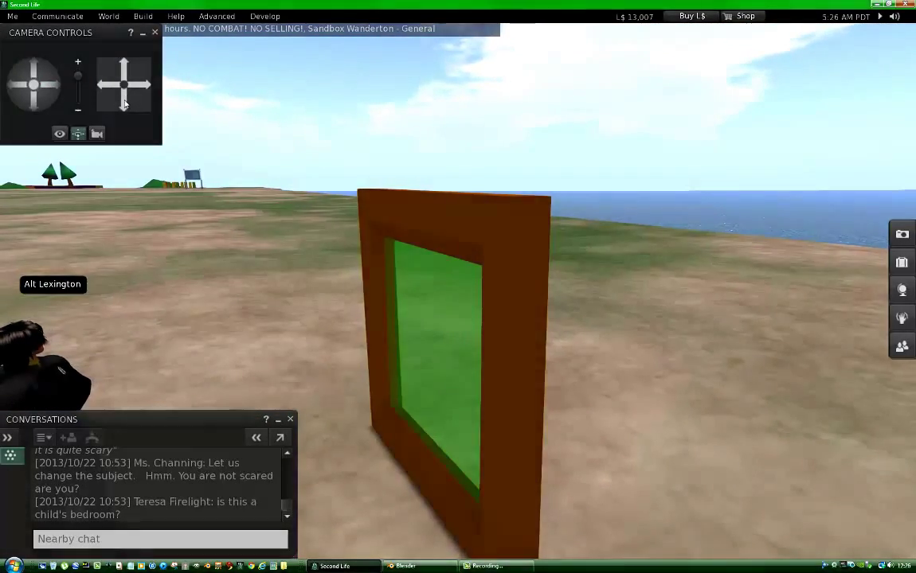
left_click_drag(130, 94, 123, 88)
scroll(287, 192, "down", 3)
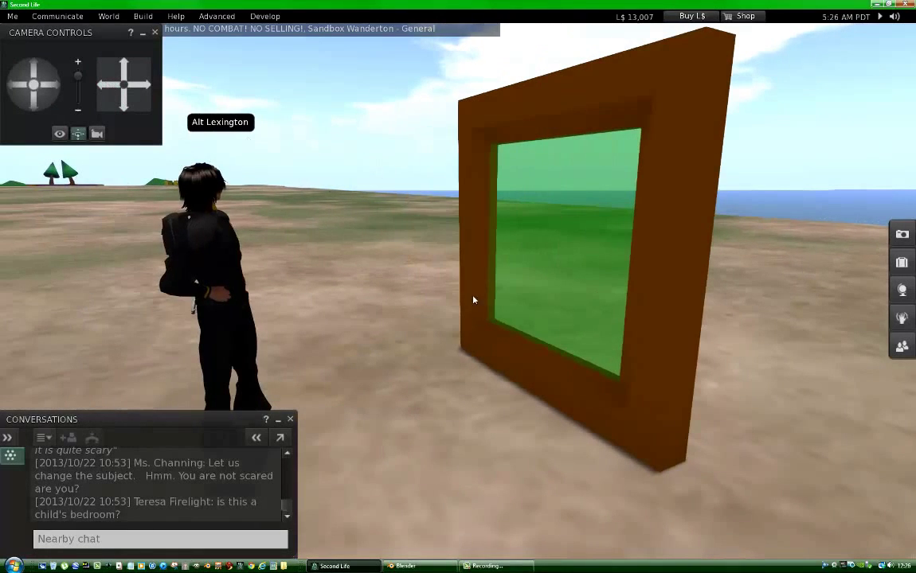
scroll(526, 363, "down", 3)
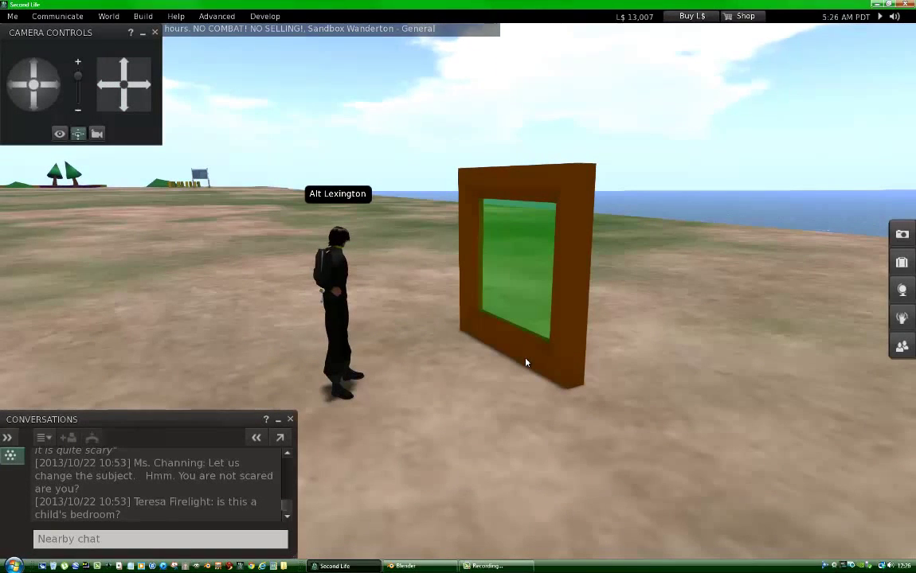
Resize the window frame to about 2.1 m square using a Stretch corner handle
right_click(524, 186)
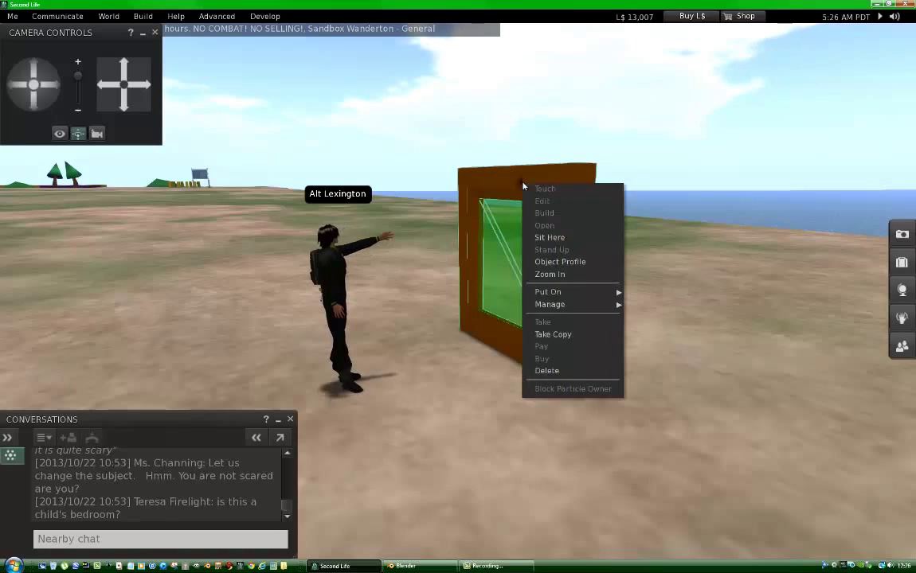
left_click(543, 203)
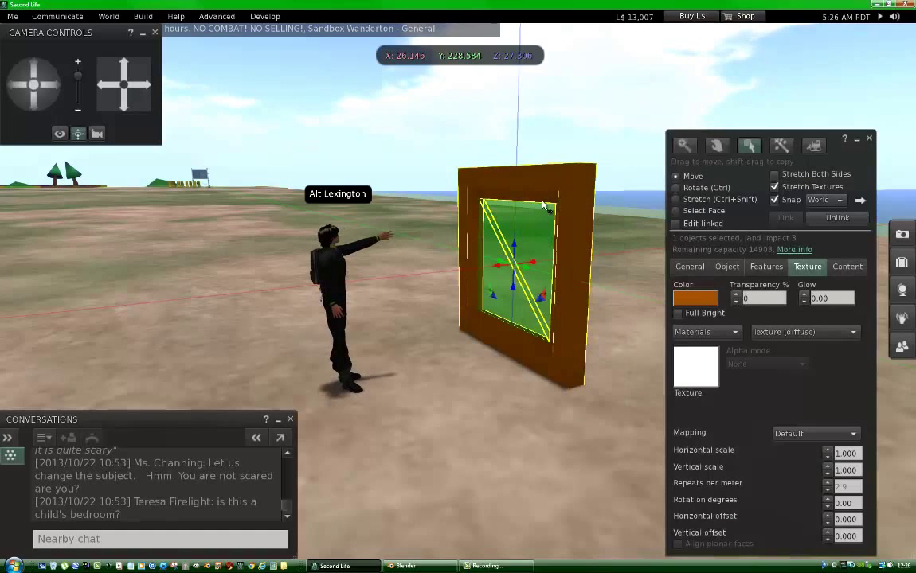
left_click(698, 200)
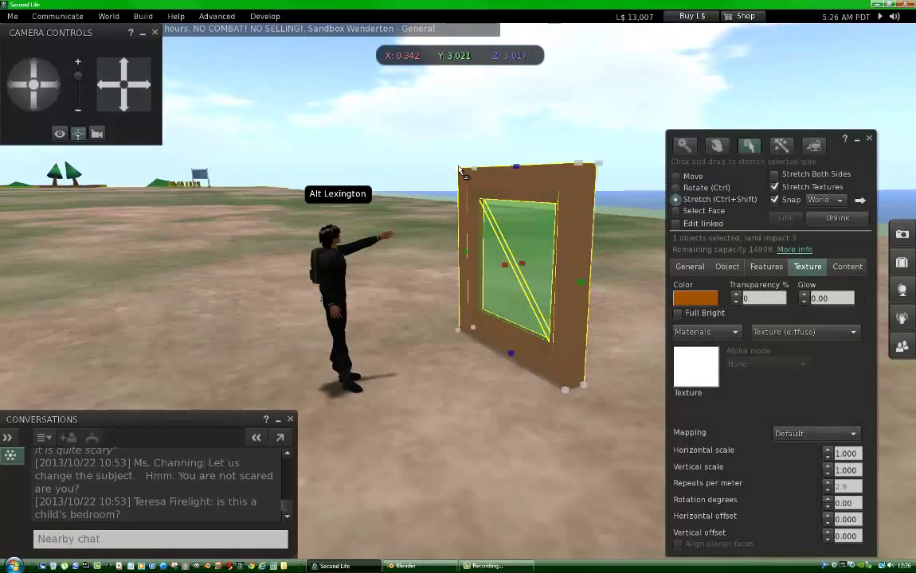
left_click_drag(460, 171, 558, 223)
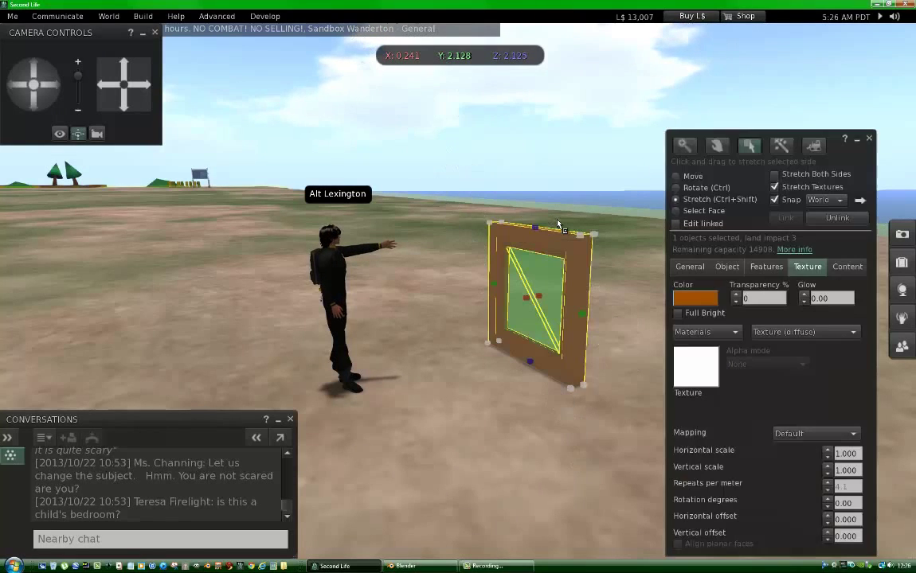
Shift-drag the frame along Y to place a duplicate beside the original
left_click(691, 178)
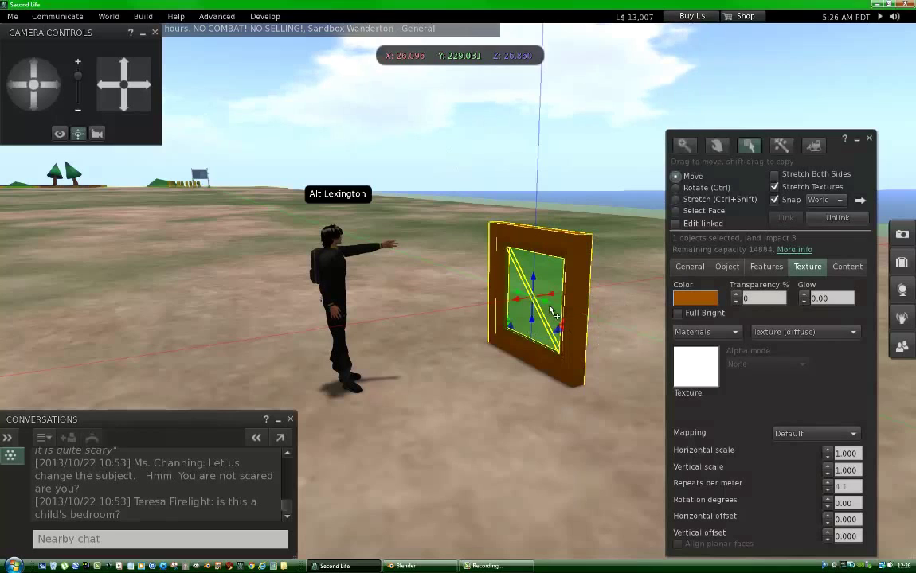
left_click_drag(545, 305, 715, 284, "shift")
left_click(519, 347)
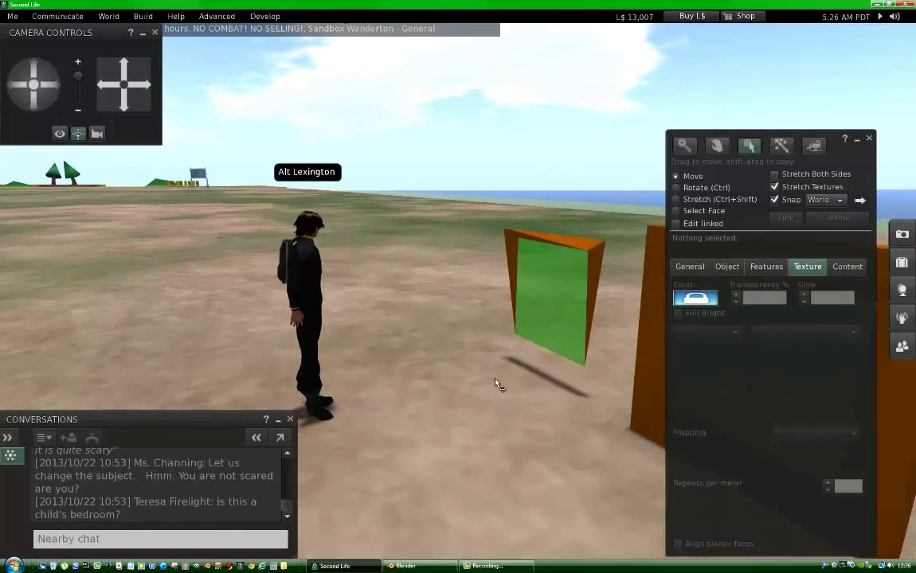
key("Escape")
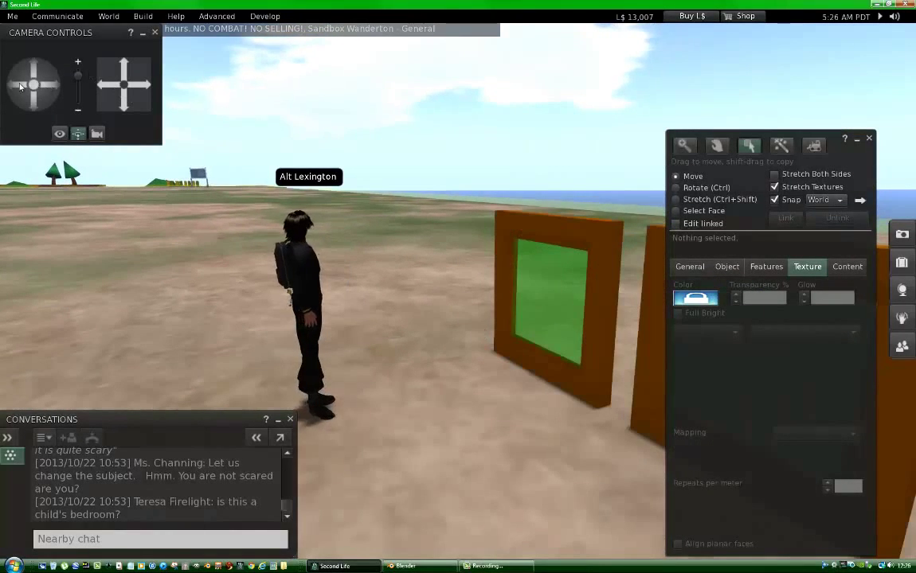
left_click_drag(14, 89, 14, 89)
left_click_drag(104, 86, 103, 86)
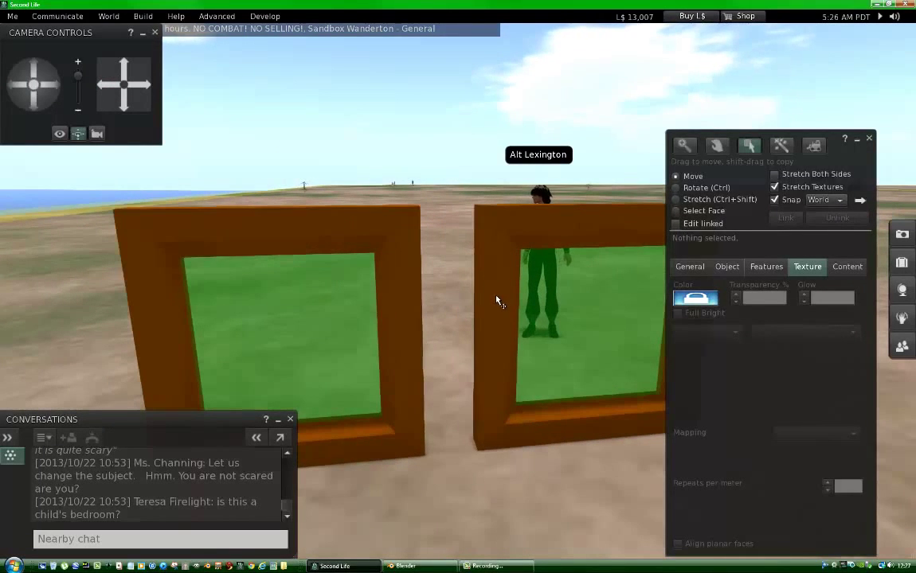
Edit the right frame and slide it left until it sits edge to edge with the left frame
right_click(496, 301)
left_click(632, 259)
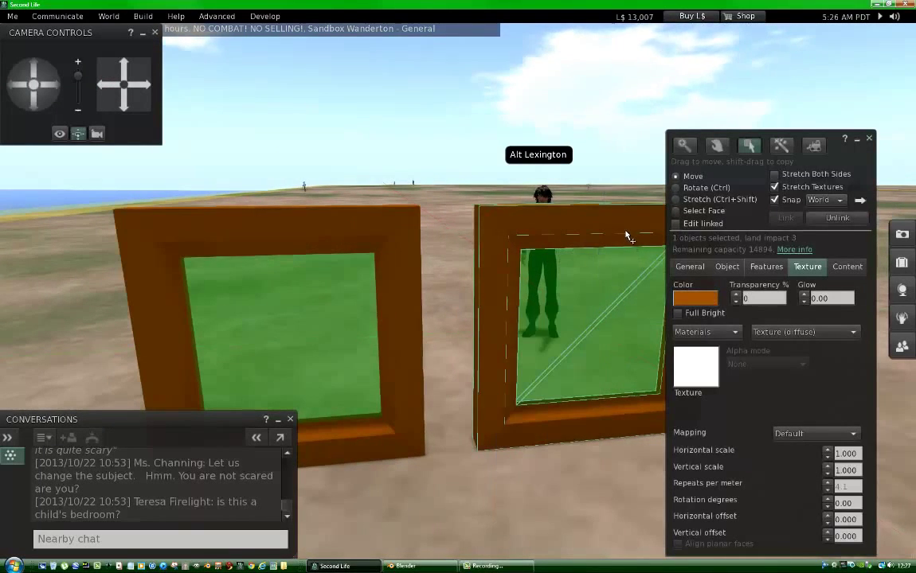
left_click_drag(584, 330, 468, 313)
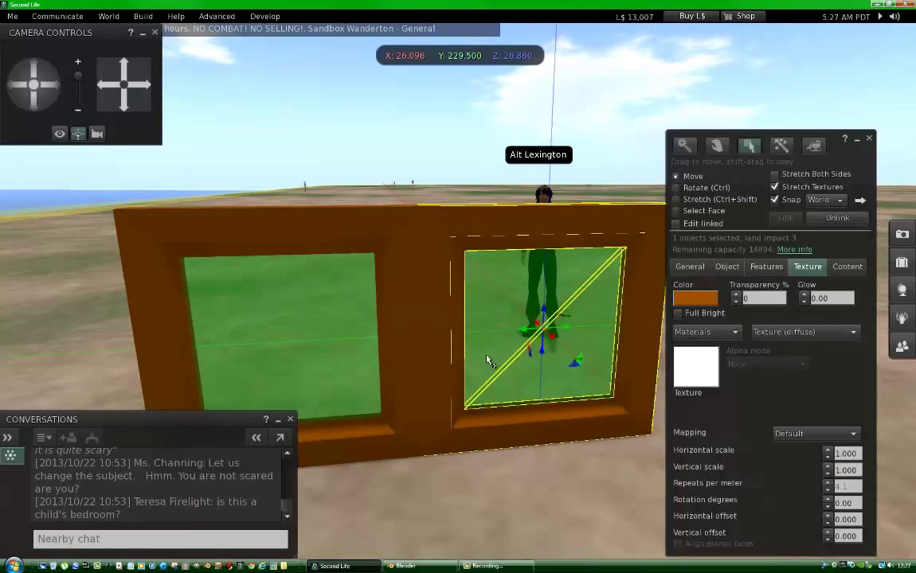
Select both frames and Shift-drag a copy of the pair straight up above them
left_click(311, 233)
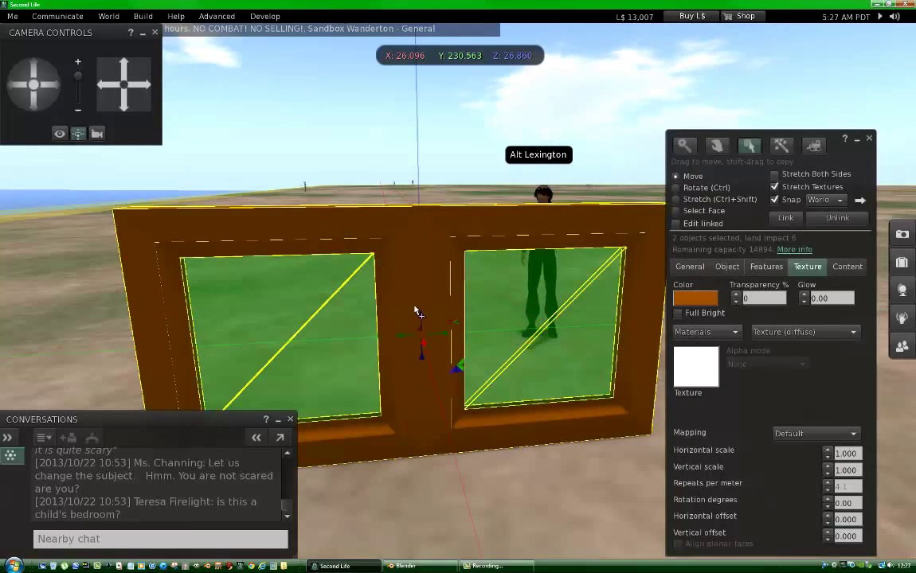
left_click_drag(421, 321, 416, 90)
key("Escape")
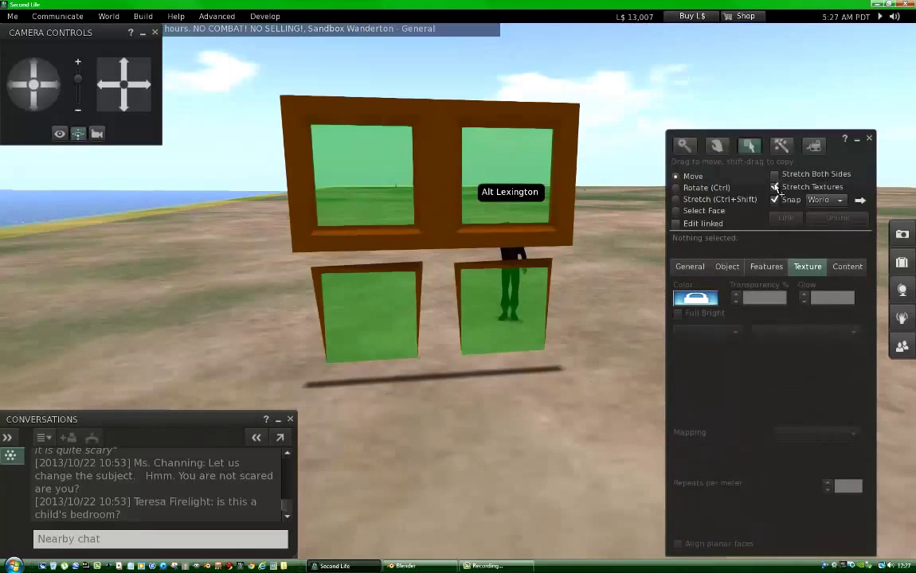
Close the Build floater and walk the avatar through the panes and back up to the window
left_click(869, 140)
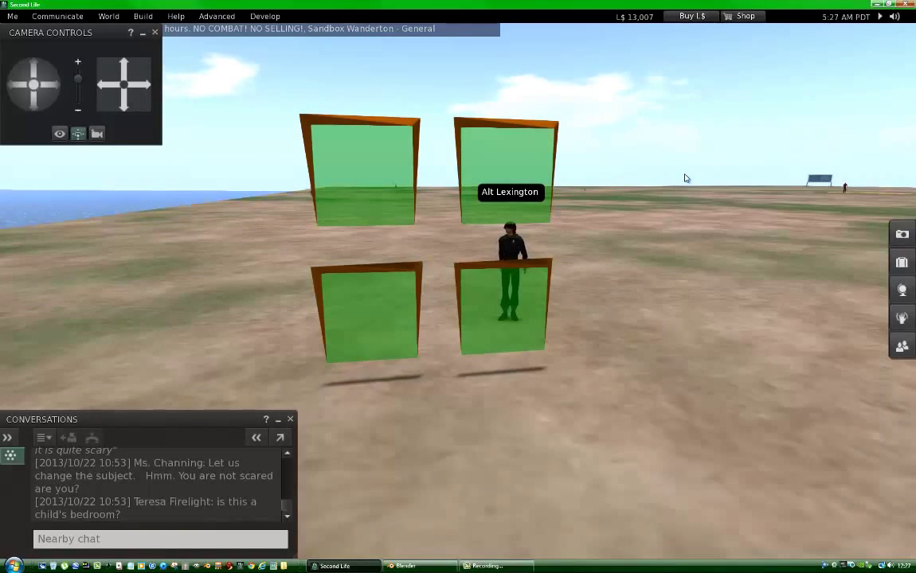
key("Up")
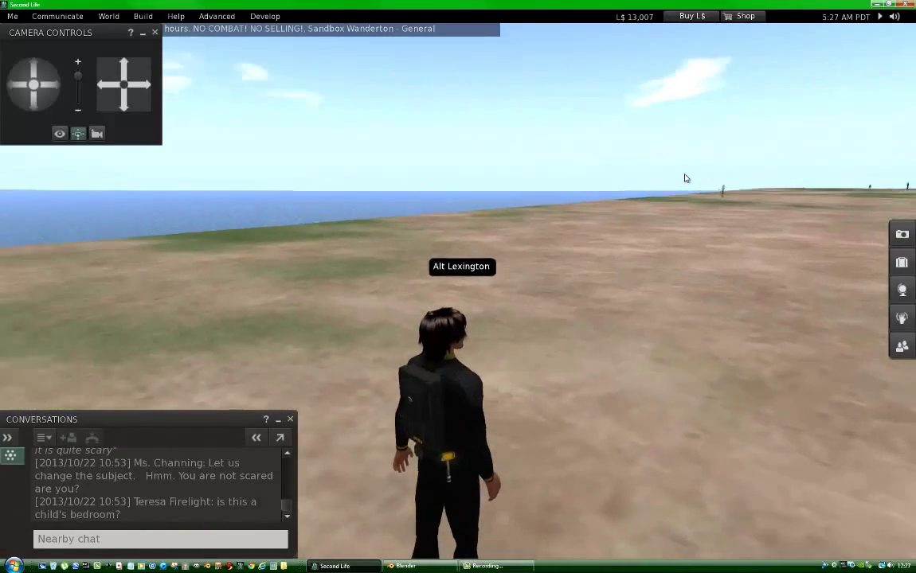
key("Left")
key("Up")
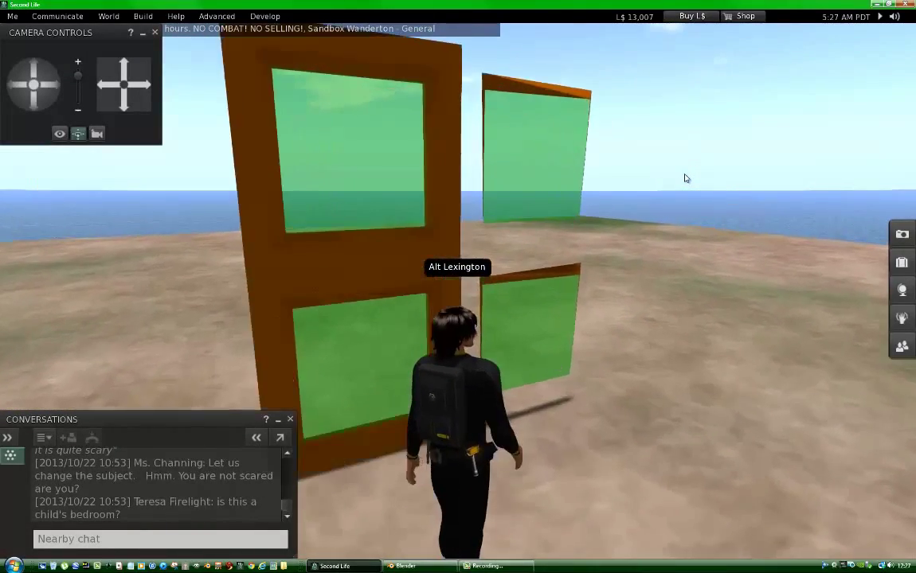
key("Up")
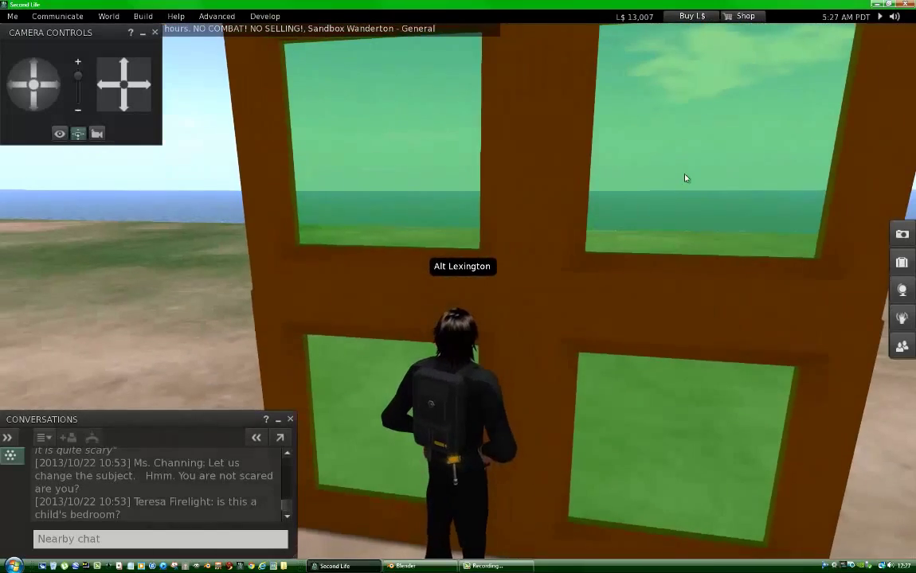
Walk along and past the window, turn to face it squarely, and zoom out
key("Right")
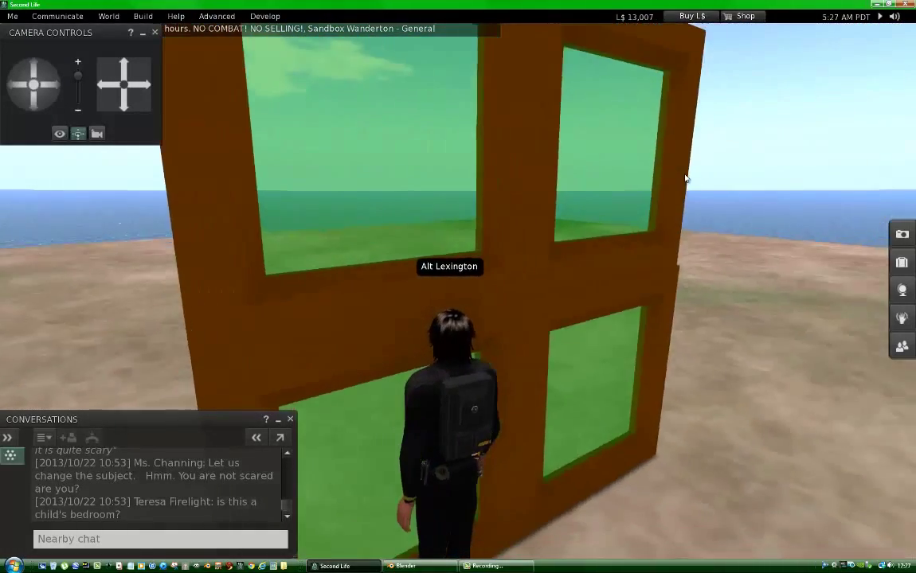
key("Up")
key("Right")
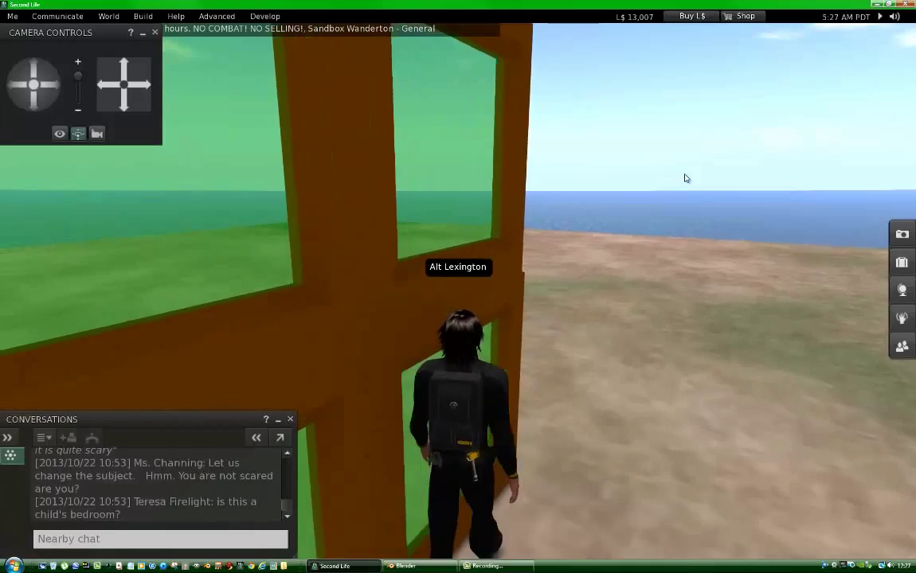
key("Up")
key("Left")
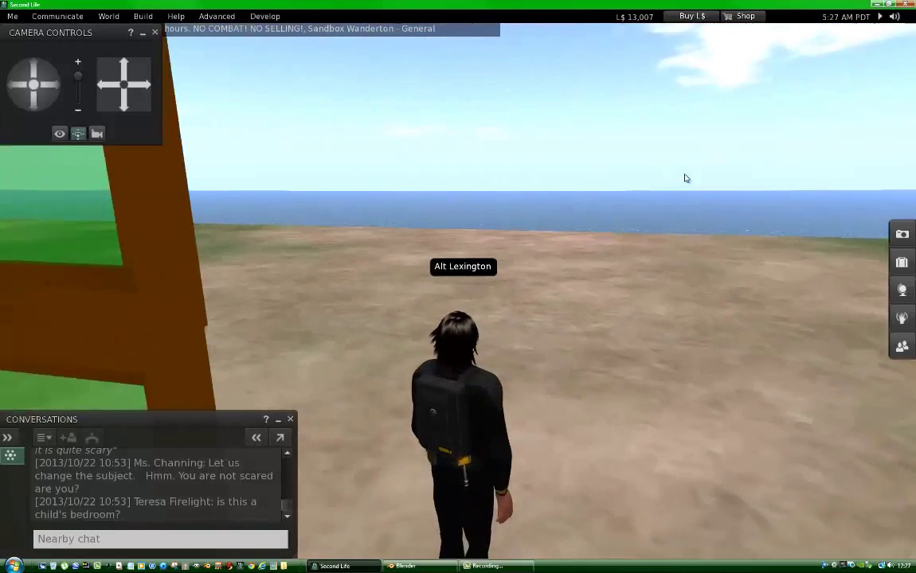
key("Left")
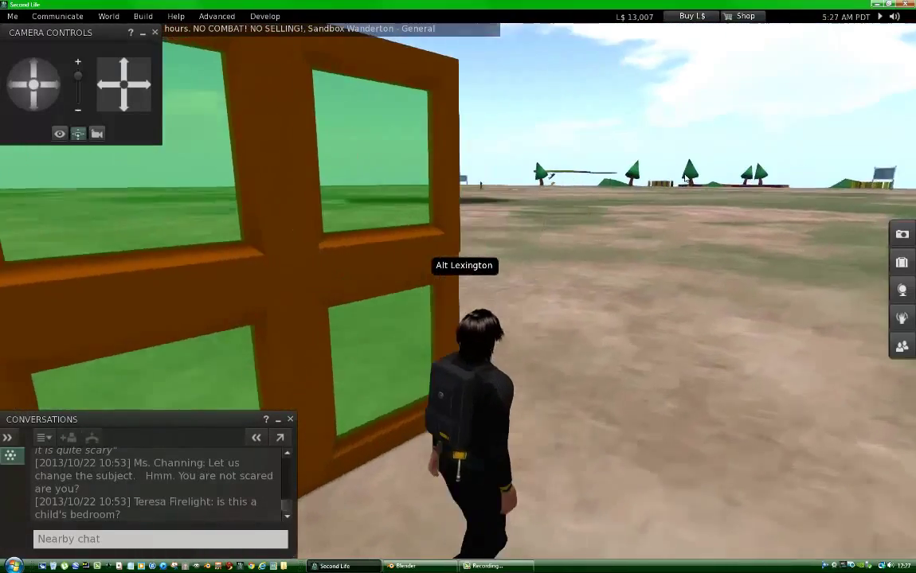
key("Left")
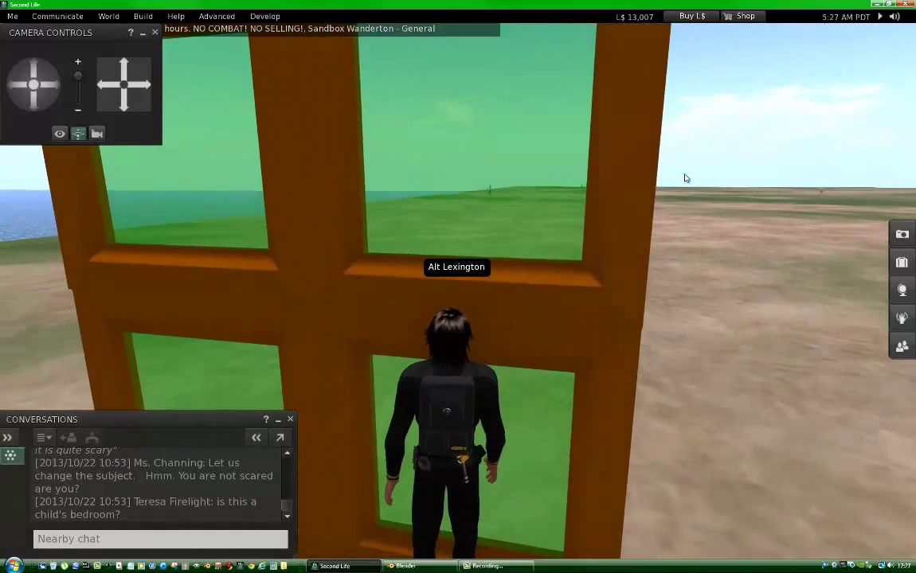
key("Left")
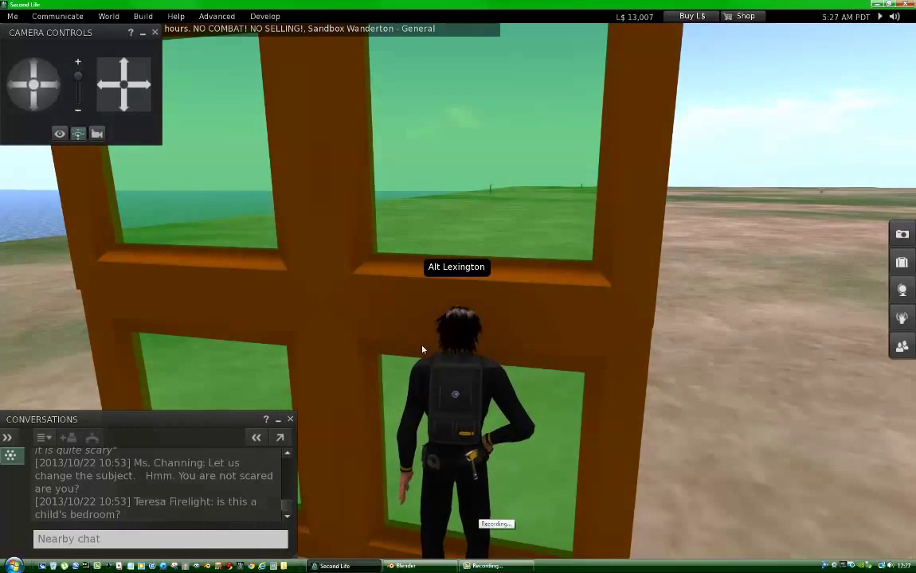
scroll(422, 241, "down", 5)
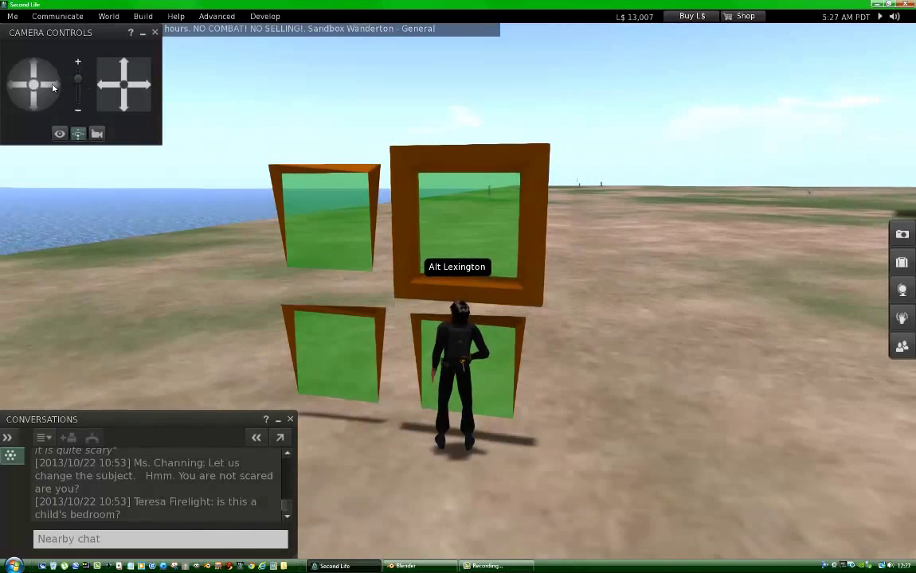
left_click_drag(52, 88, 52, 88)
scroll(693, 356, "up", 6)
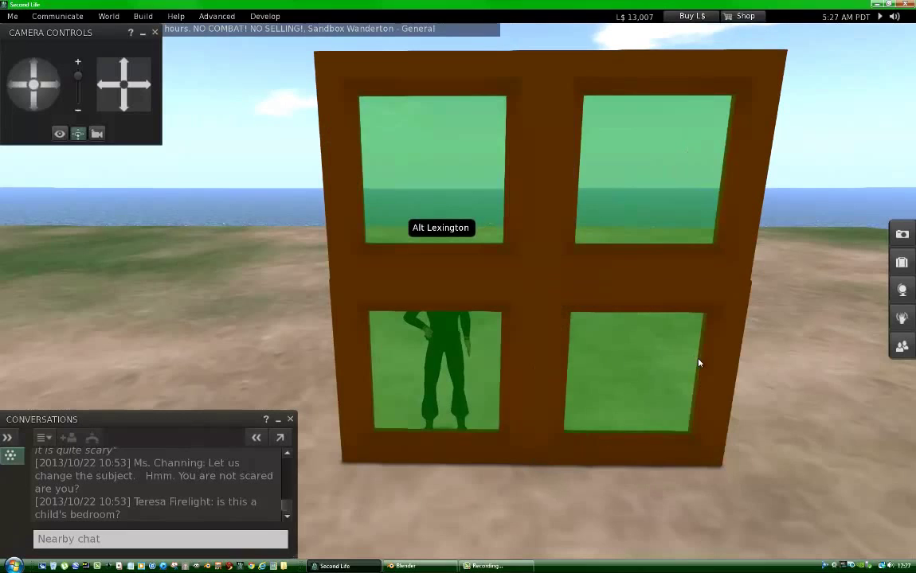
left_click(488, 566)
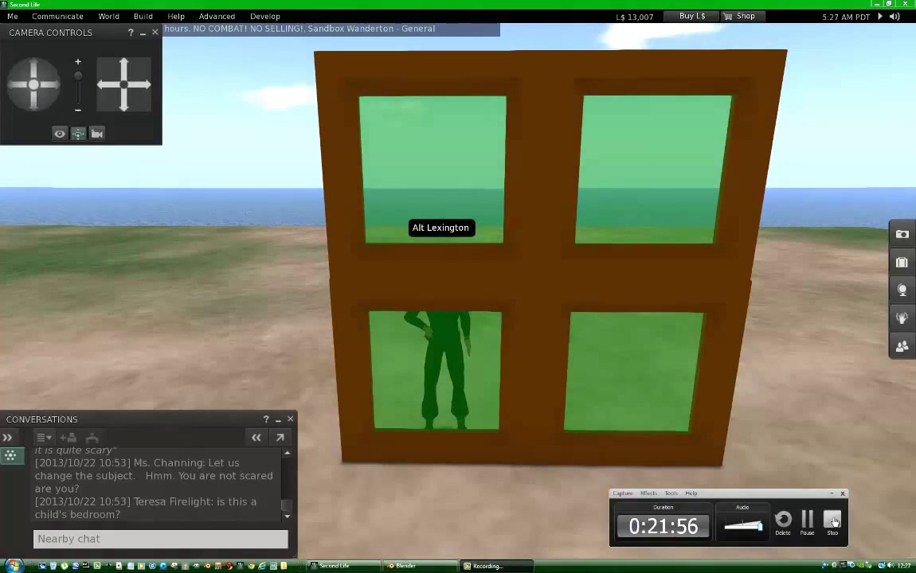